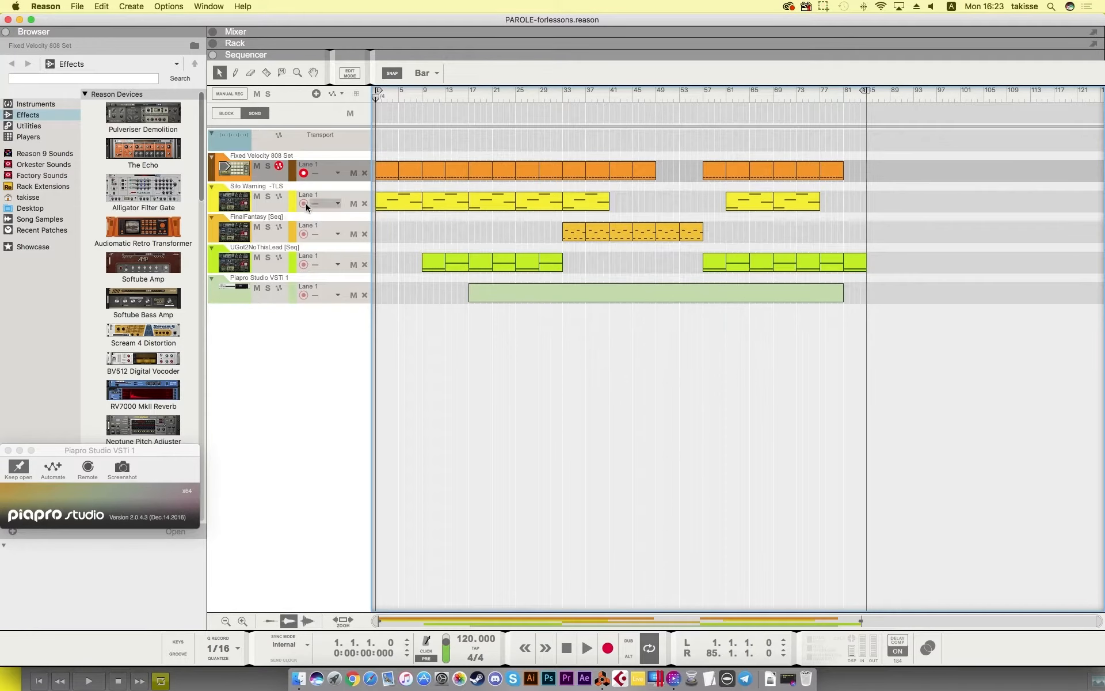
Step: Inspect the notes of the first Silo Warning clip in edit mode, placing the song position at 5.3.1, and return to the arrangement
drag(557, 94, 382, 102)
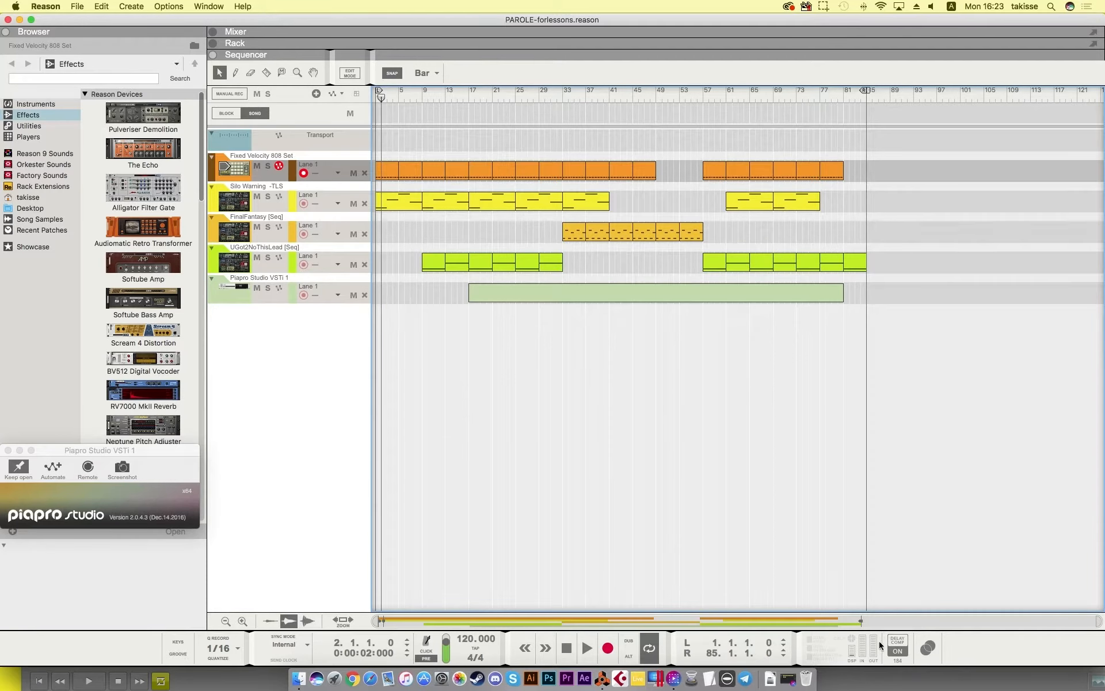
drag(1098, 621, 490, 587)
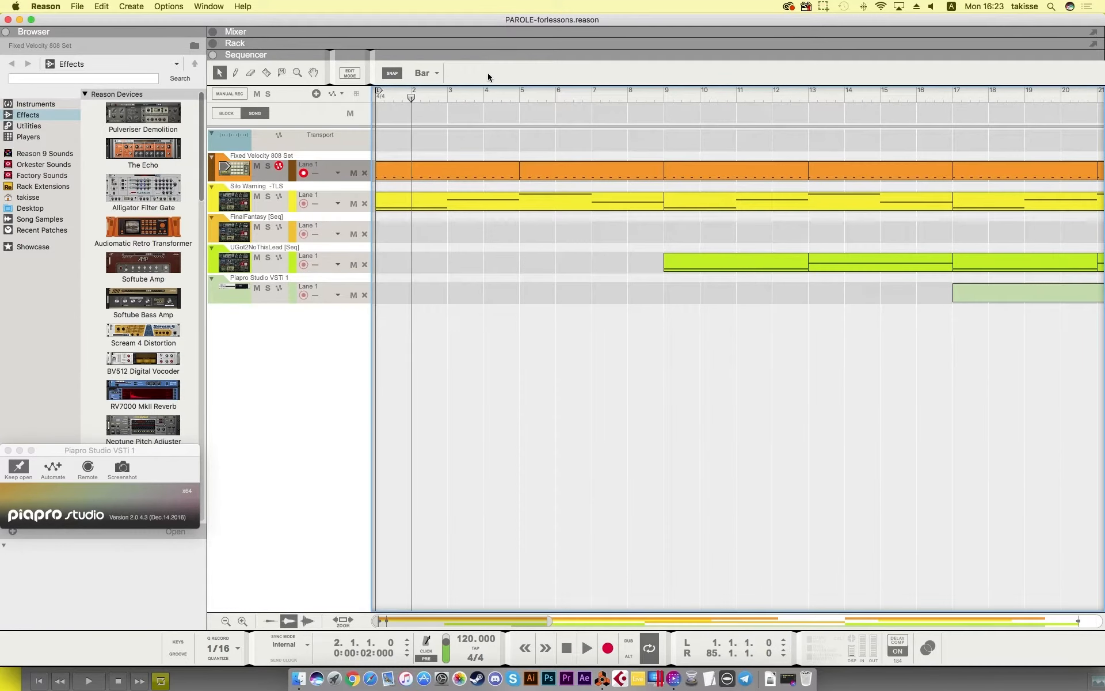
click(484, 93)
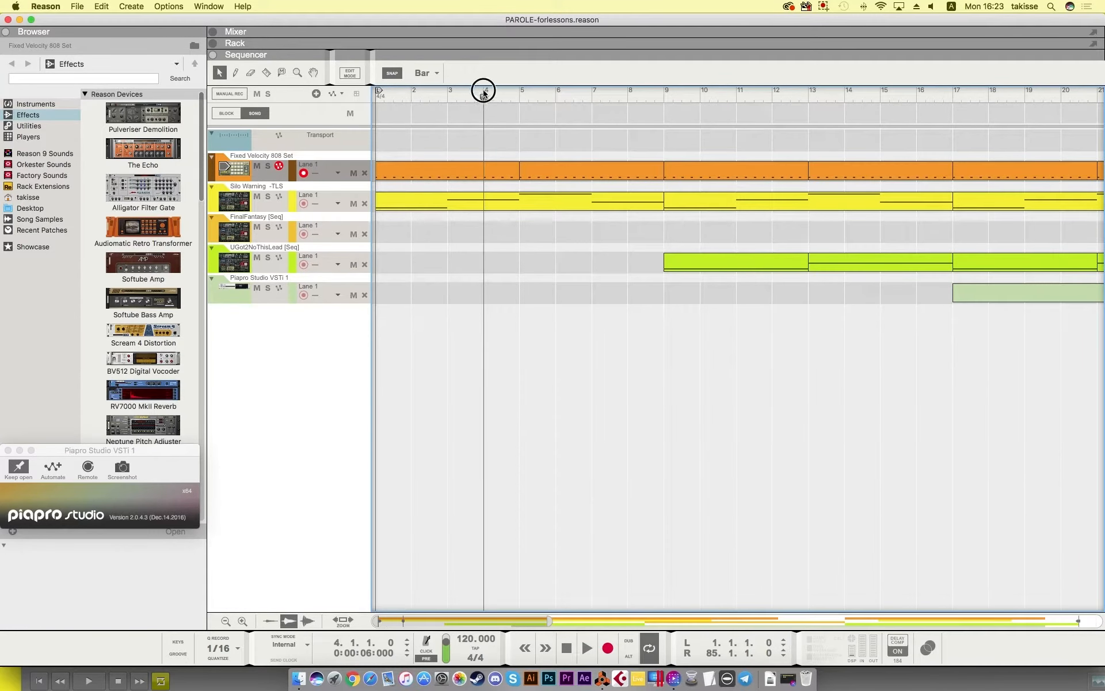
double_click(467, 205)
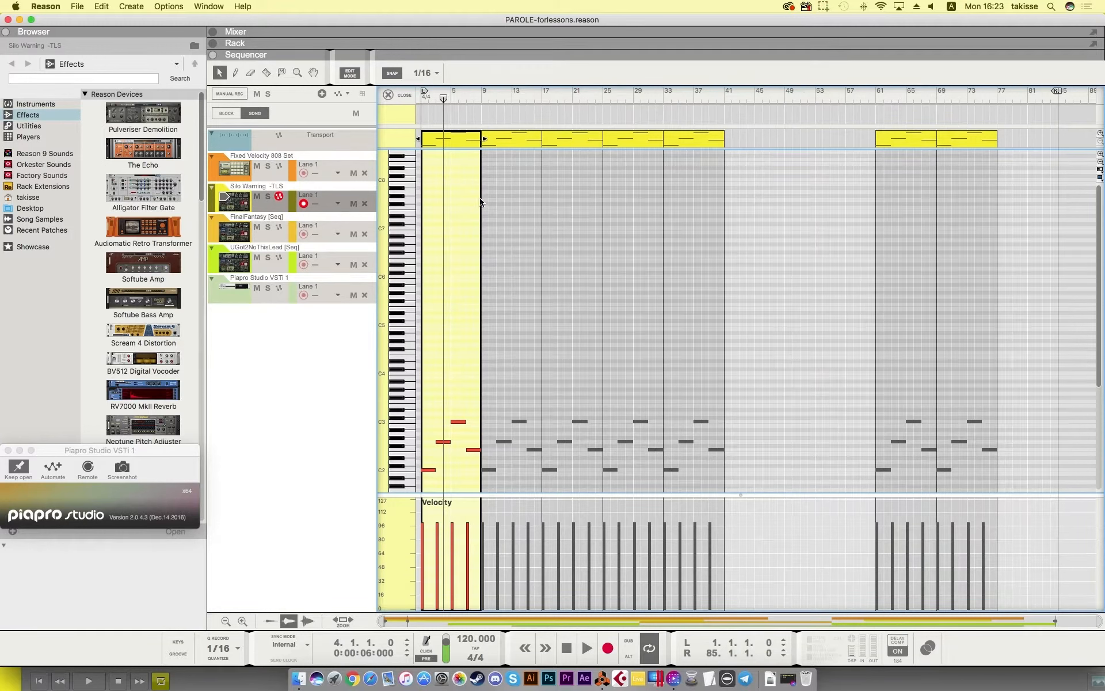
mouse_move(443, 99)
mouse_down()
mouse_move(686, 144)
mouse_move(505, 128)
mouse_move(390, 136)
mouse_move(455, 146)
mouse_up()
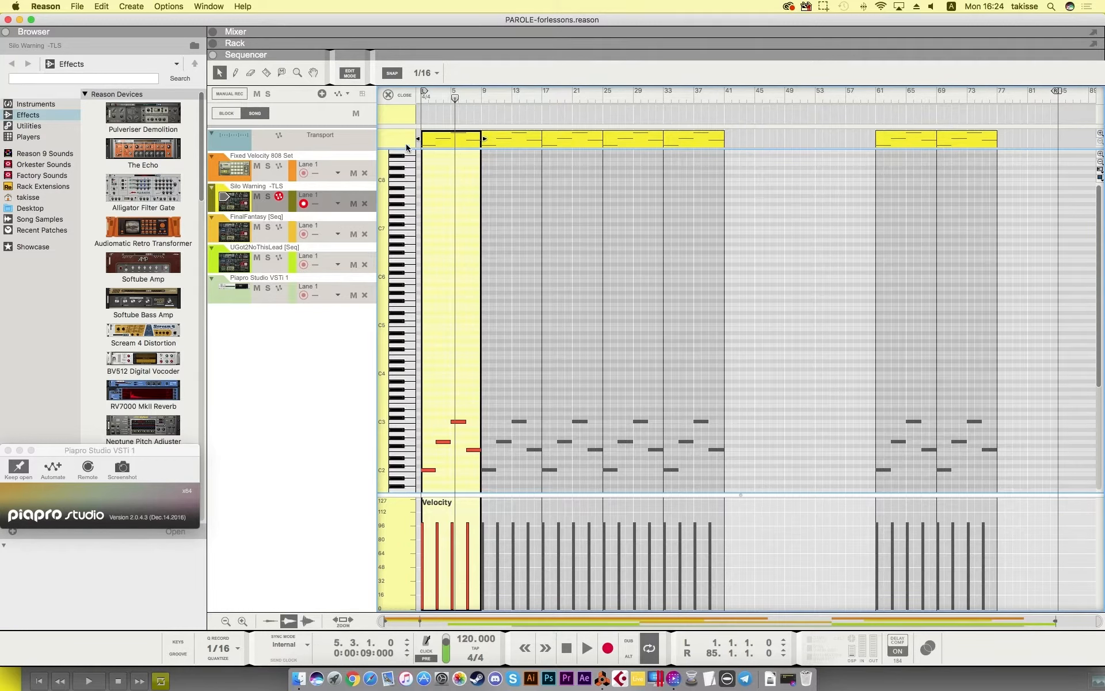
click(352, 74)
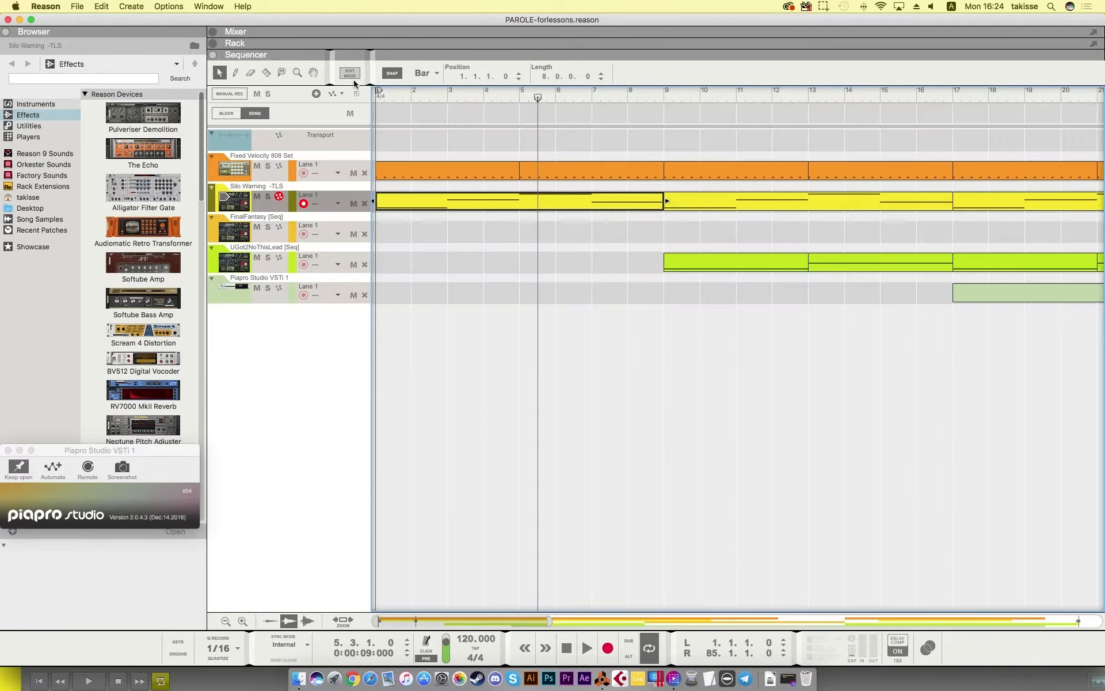
Step: Inspect the notes of the UGot2NoThisLead clip at bar 9, moving the song position to bar 12, and return to the arrangement
double_click(720, 263)
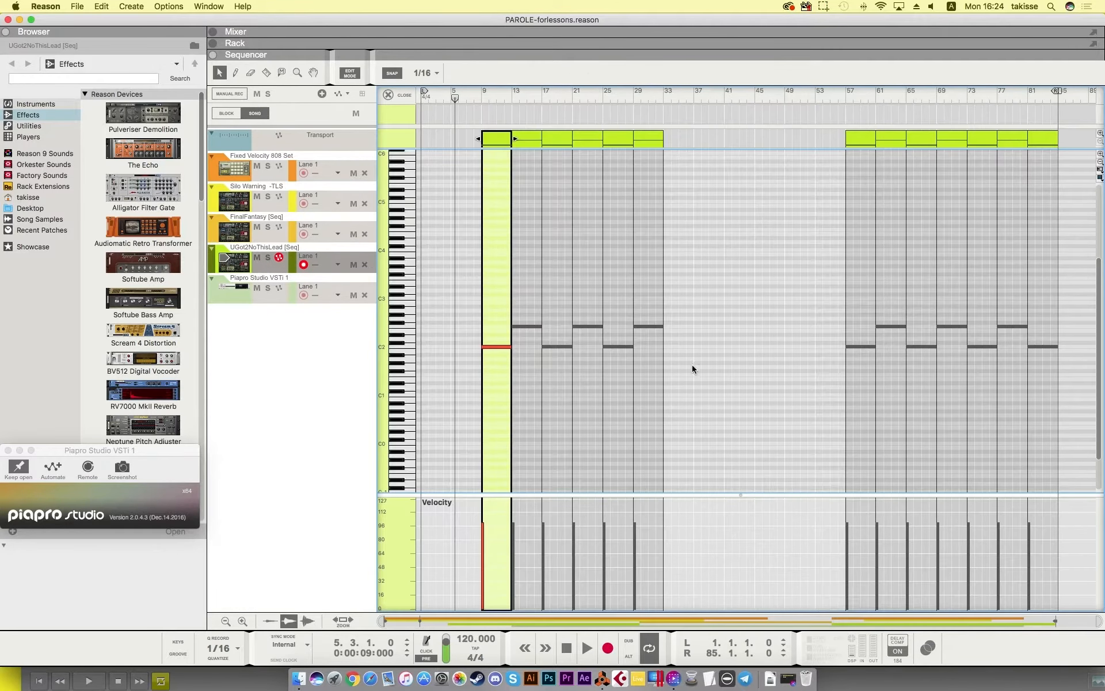
mouse_move(454, 99)
mouse_down()
mouse_move(553, 124)
mouse_move(624, 123)
mouse_move(504, 124)
mouse_up()
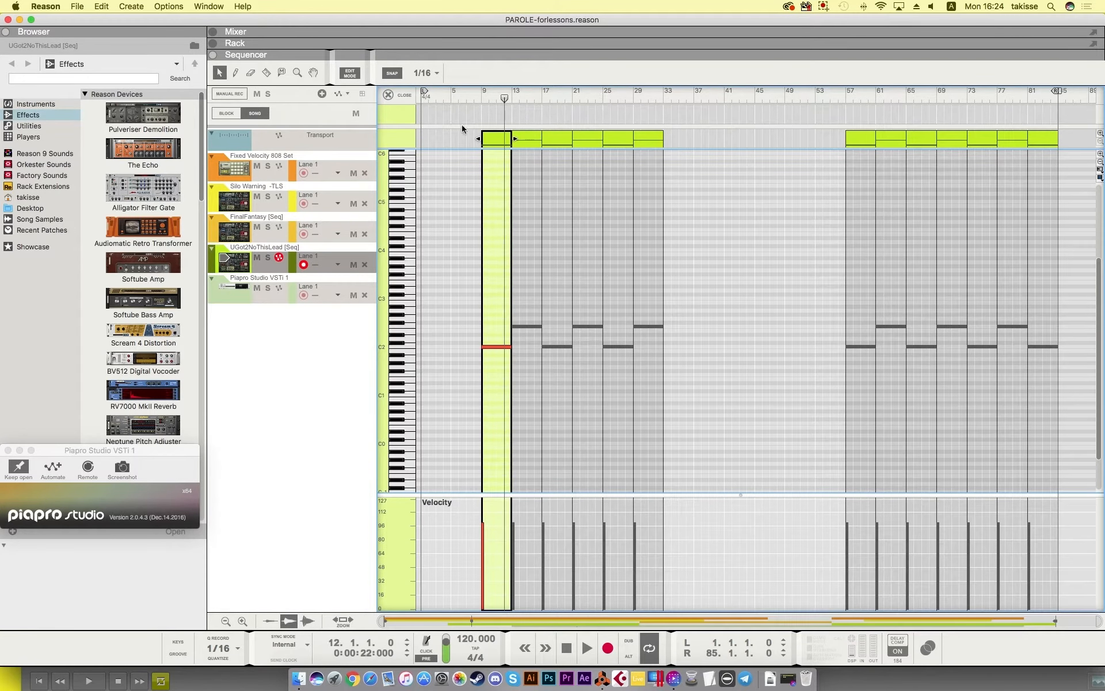
click(351, 73)
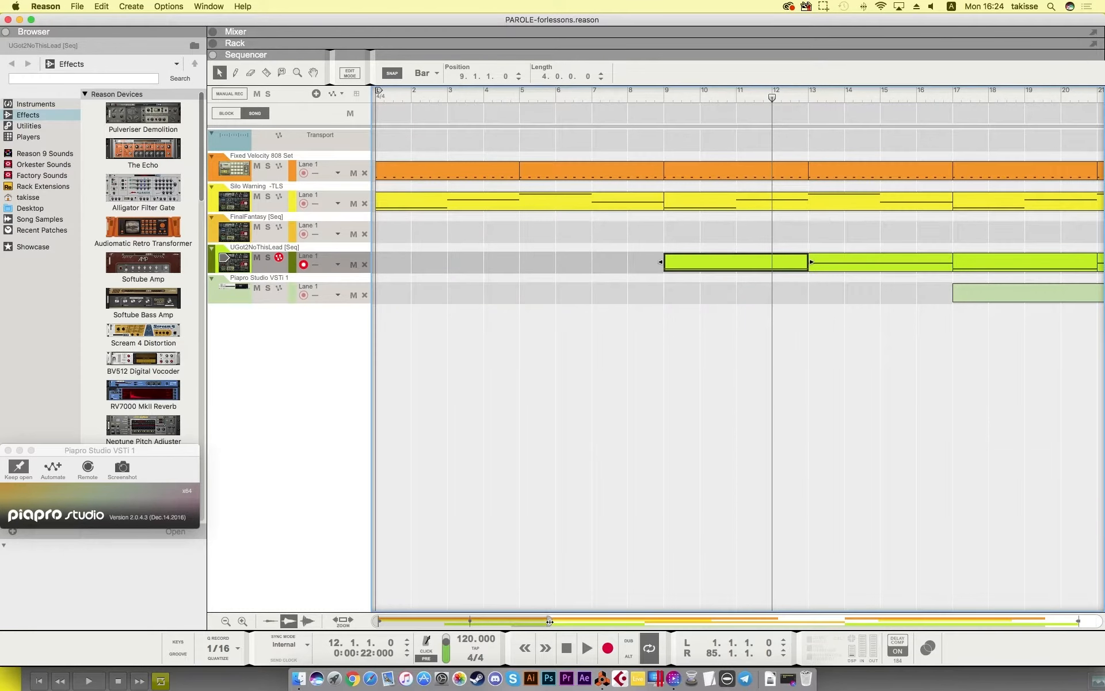
Step: Place the song position at bar 36, inspect the notes of the FinalFantasy clip at bar 33, and return to the arrangement
drag(549, 620, 868, 595)
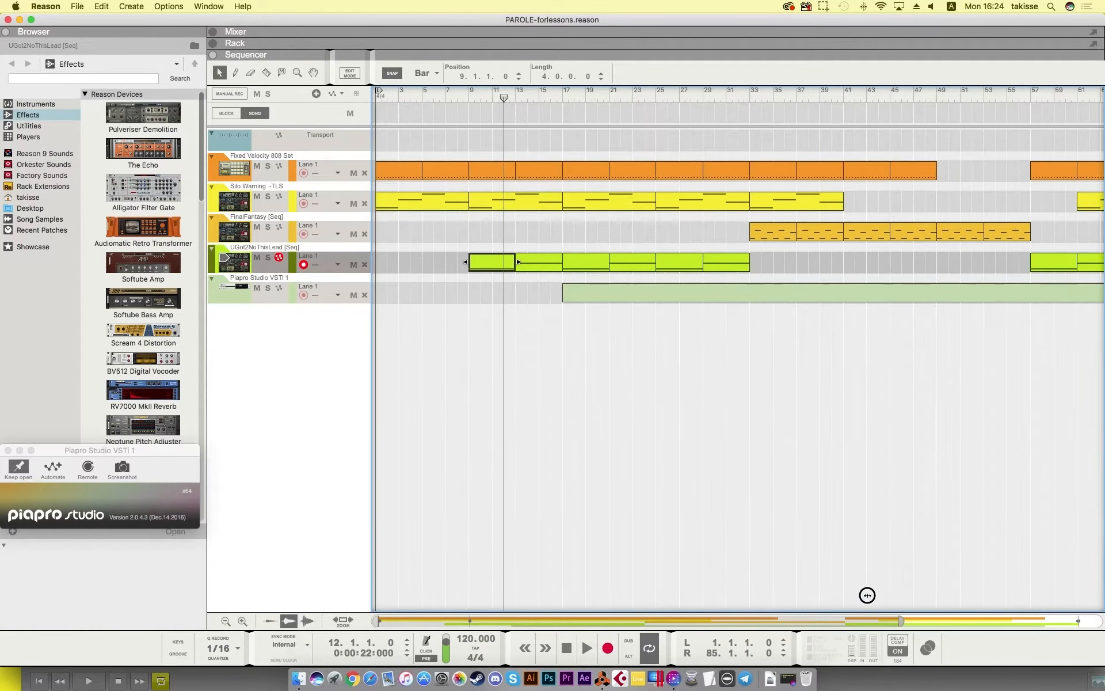
drag(761, 99, 778, 125)
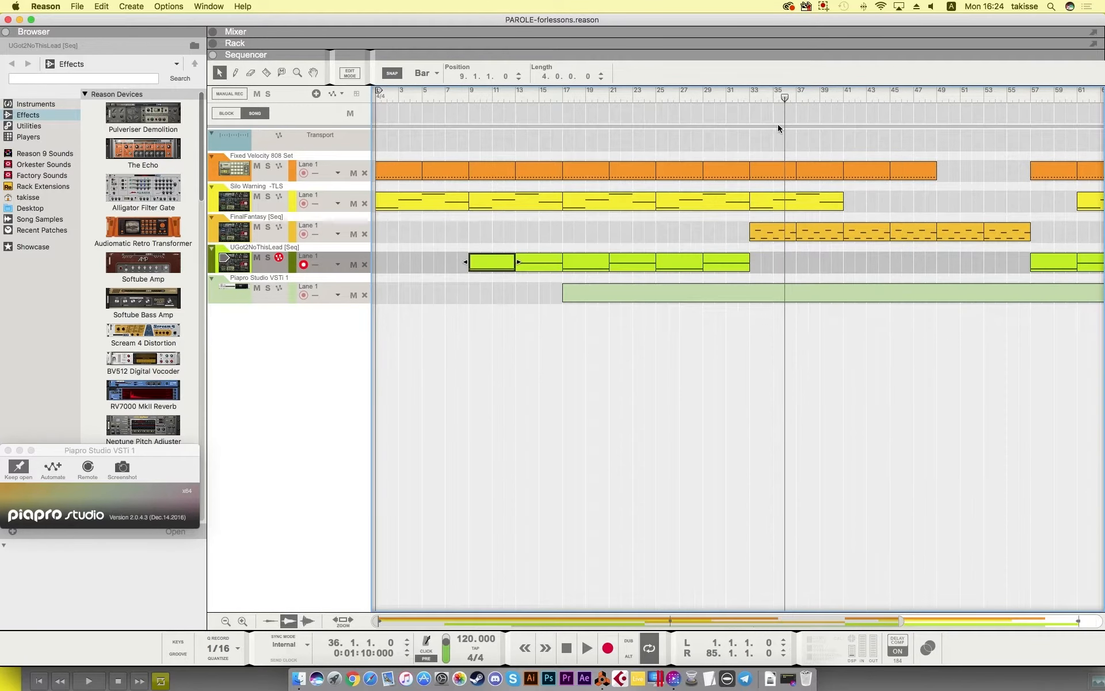
double_click(771, 232)
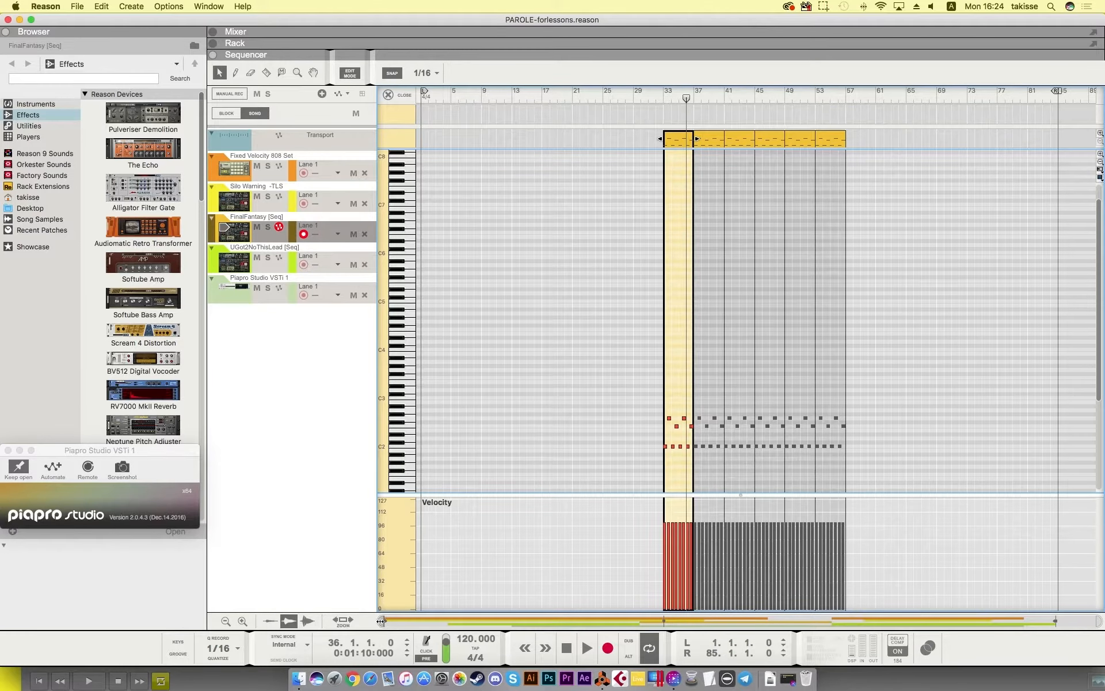
drag(466, 620, 646, 622)
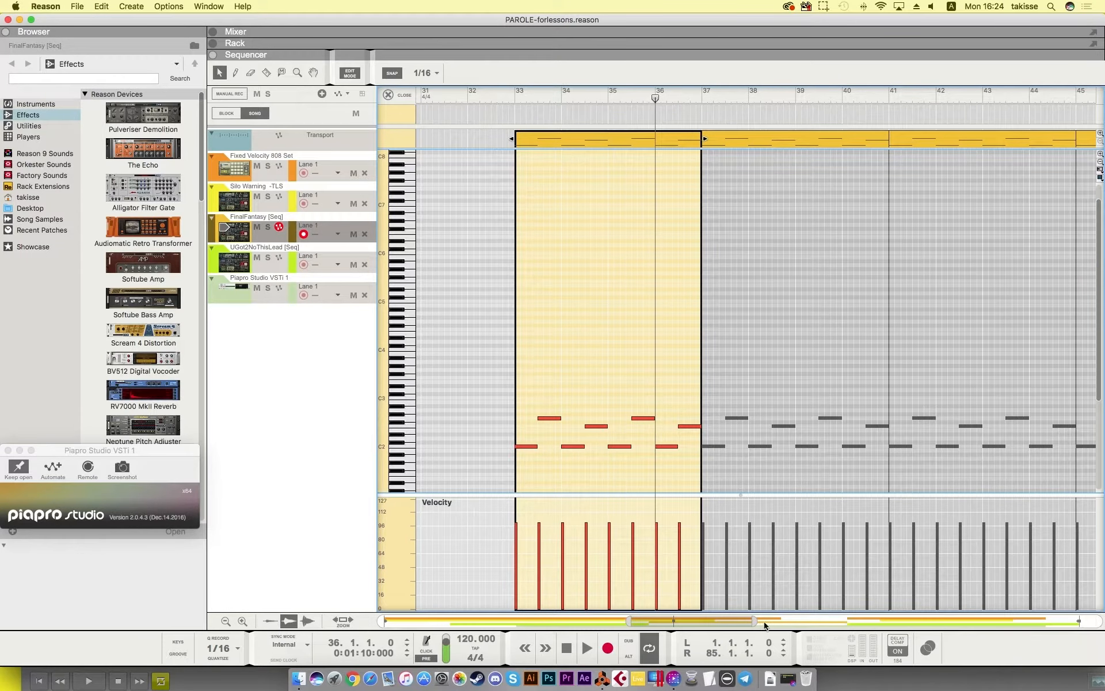
drag(748, 620, 716, 617)
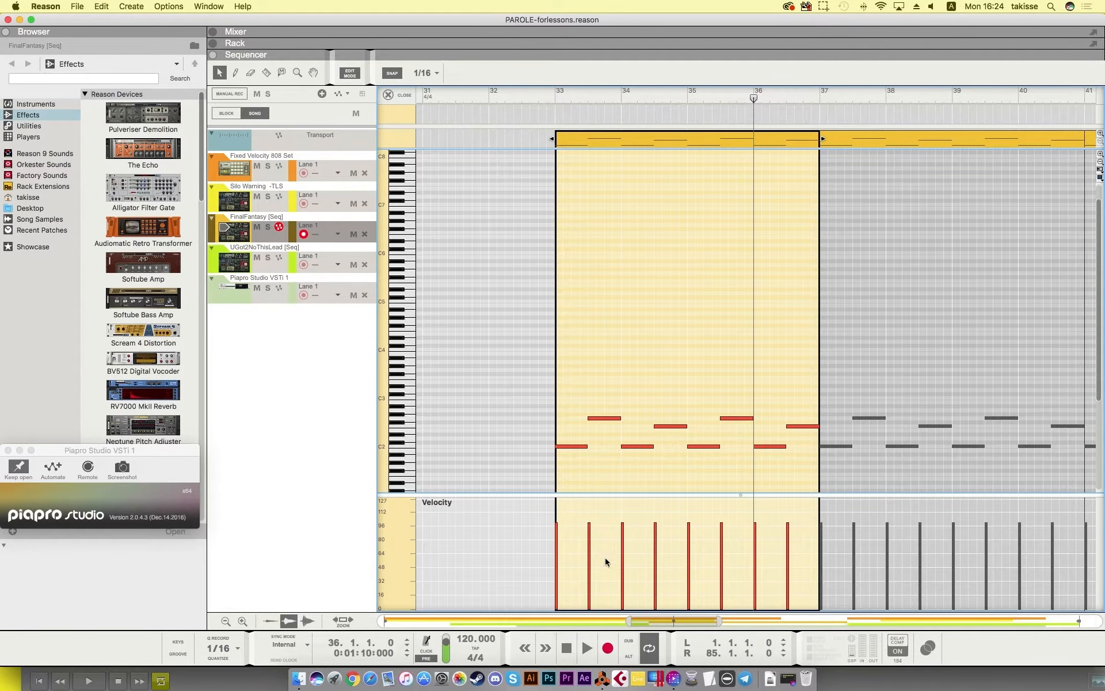
drag(630, 619, 302, 615)
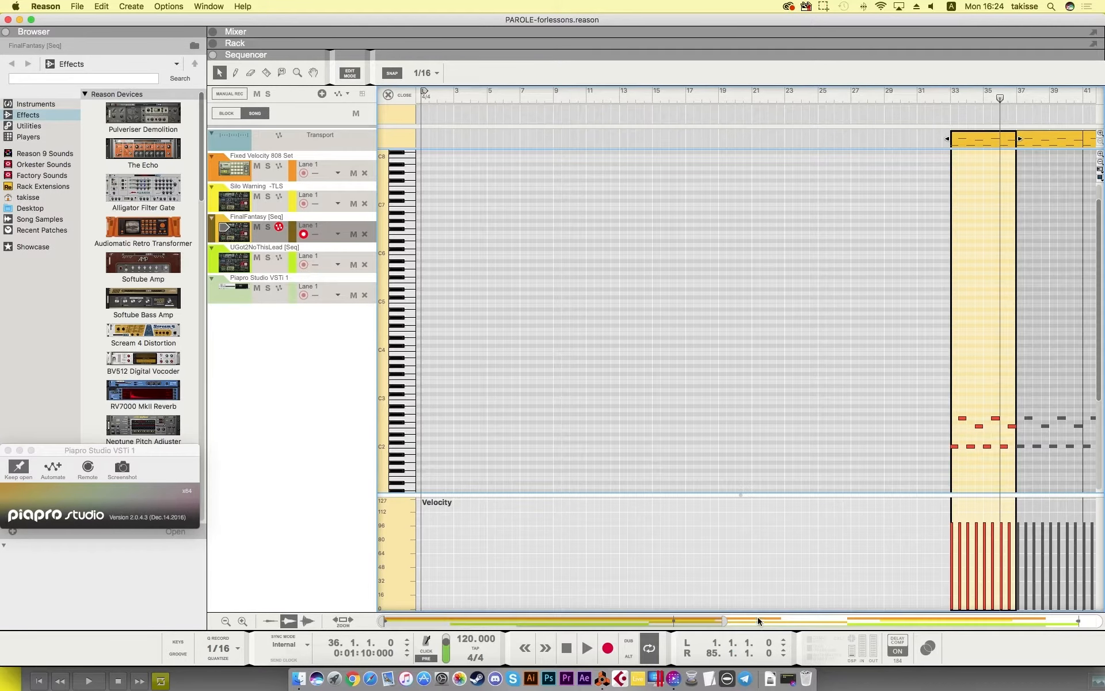
drag(724, 621, 1074, 617)
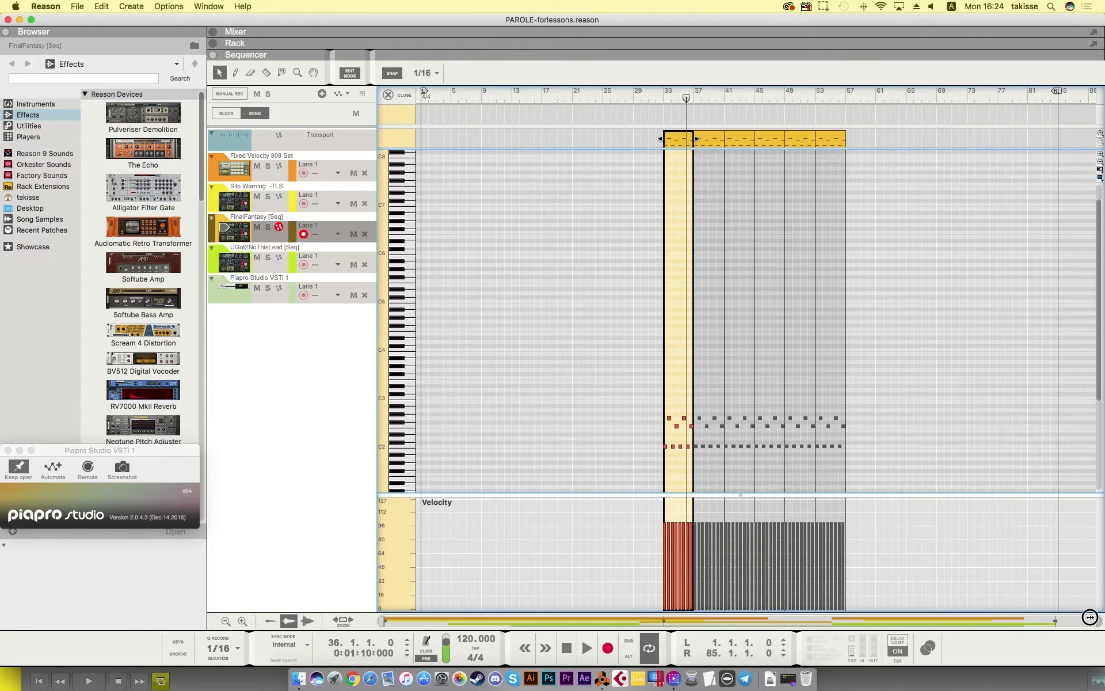
click(352, 77)
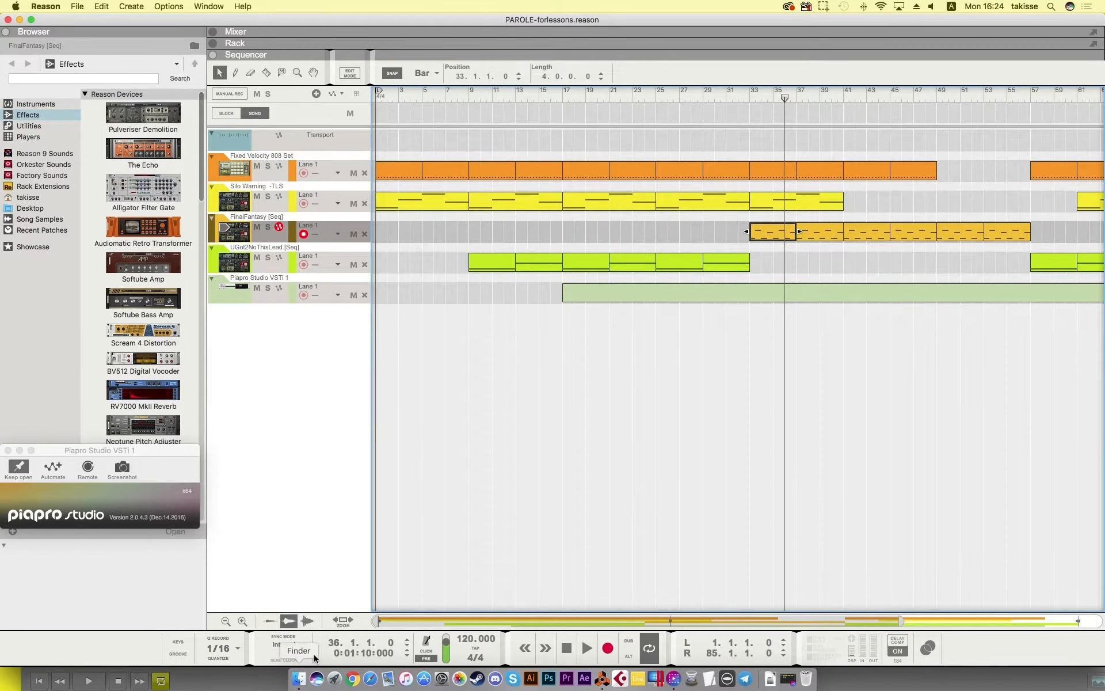
Step: Fit the whole song arrangement in the sequencer and move the song position to bar 13
drag(422, 622, 390, 620)
drag(899, 621, 1100, 602)
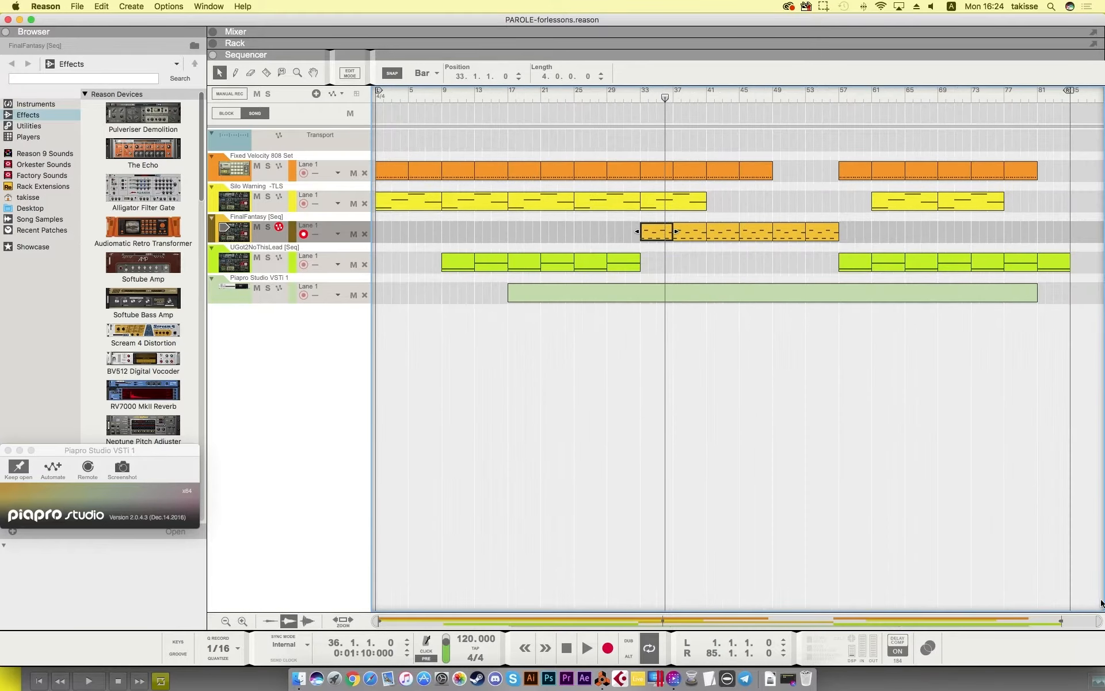
drag(665, 104, 475, 127)
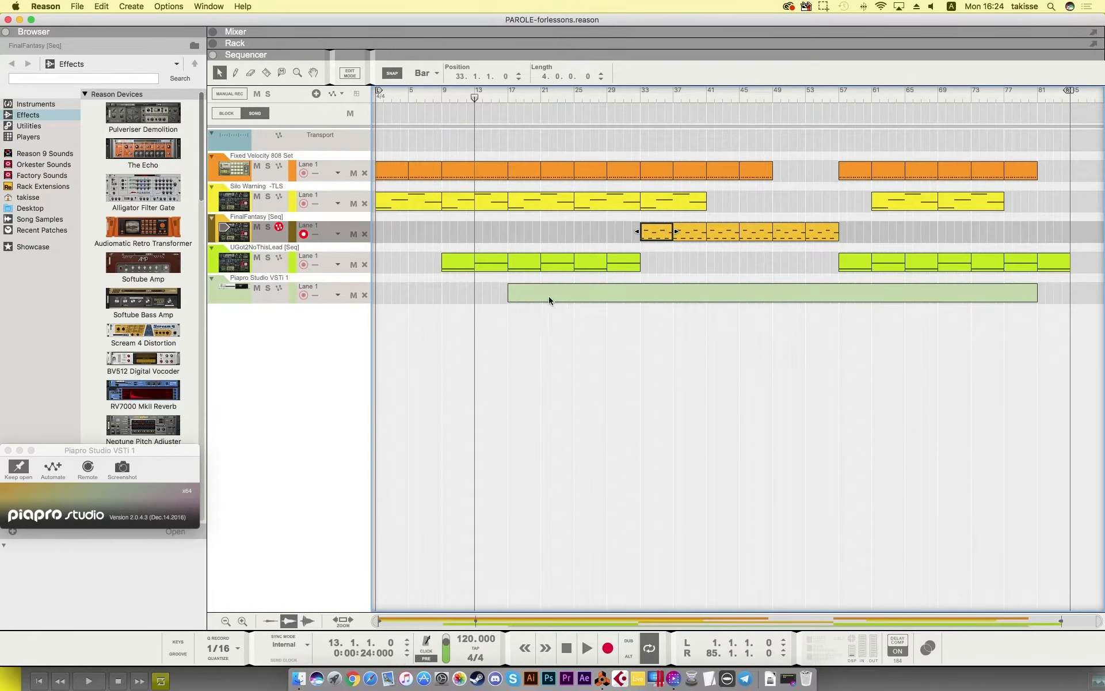
Step: Switch to Piapro Studio to look over the piano roll of the MIKU_V4X_Soft_EVEC track, and return to Reason
click(237, 688)
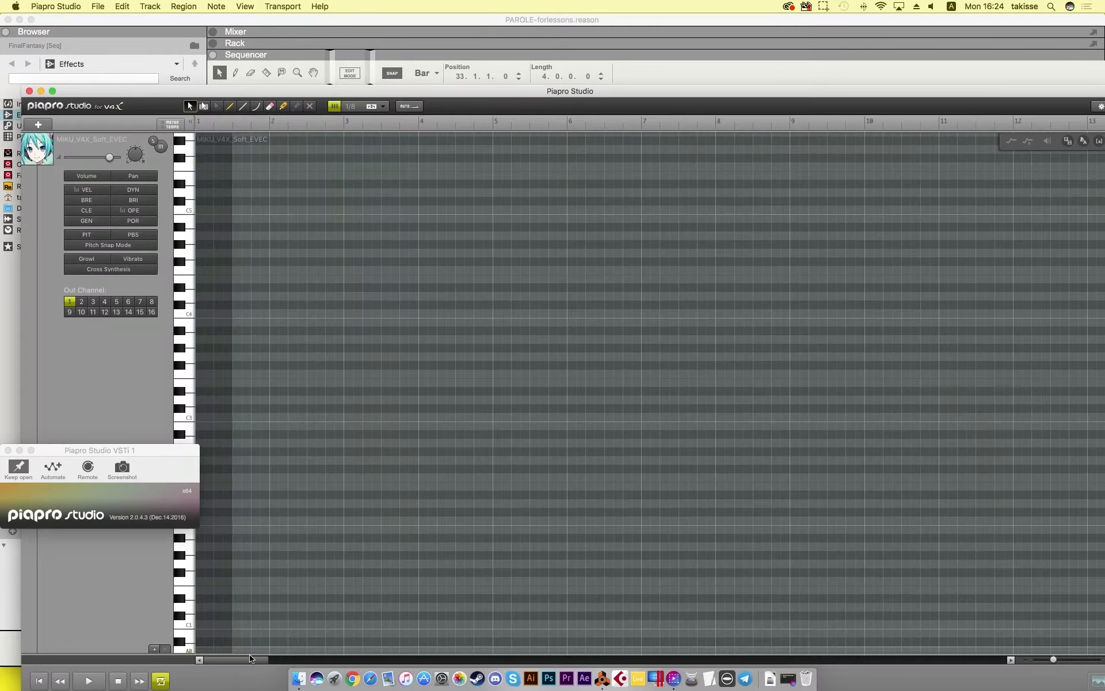
scroll(407, 535, up, 5)
scroll(406, 535, down, 5)
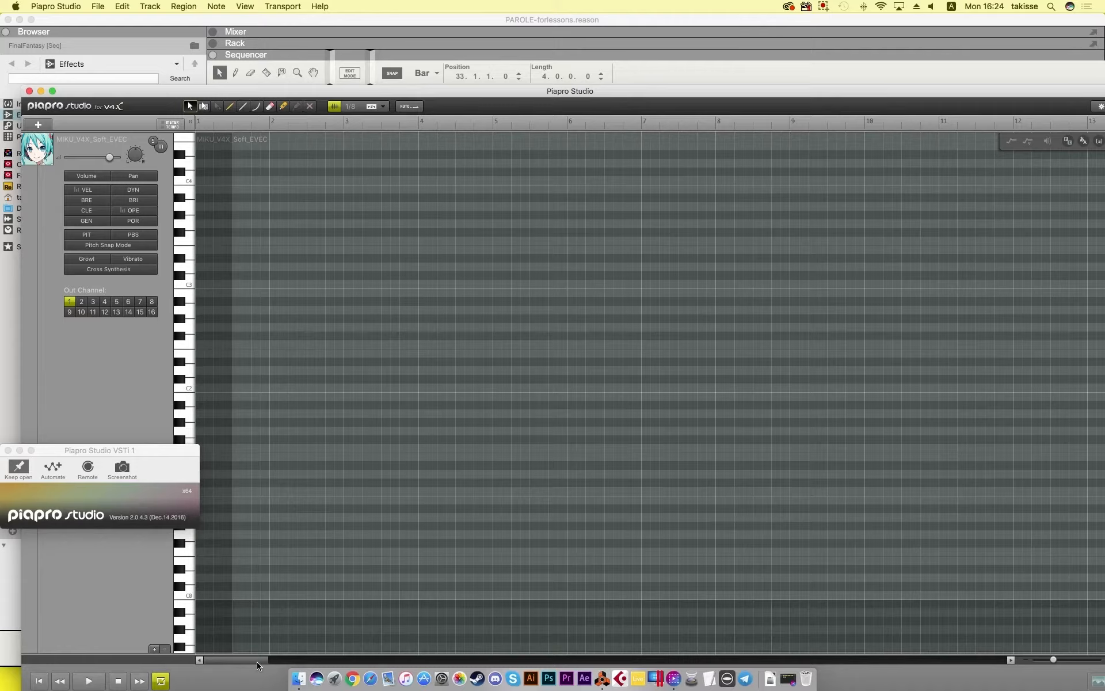
drag(258, 666, 230, 646)
scroll(339, 603, up, 1)
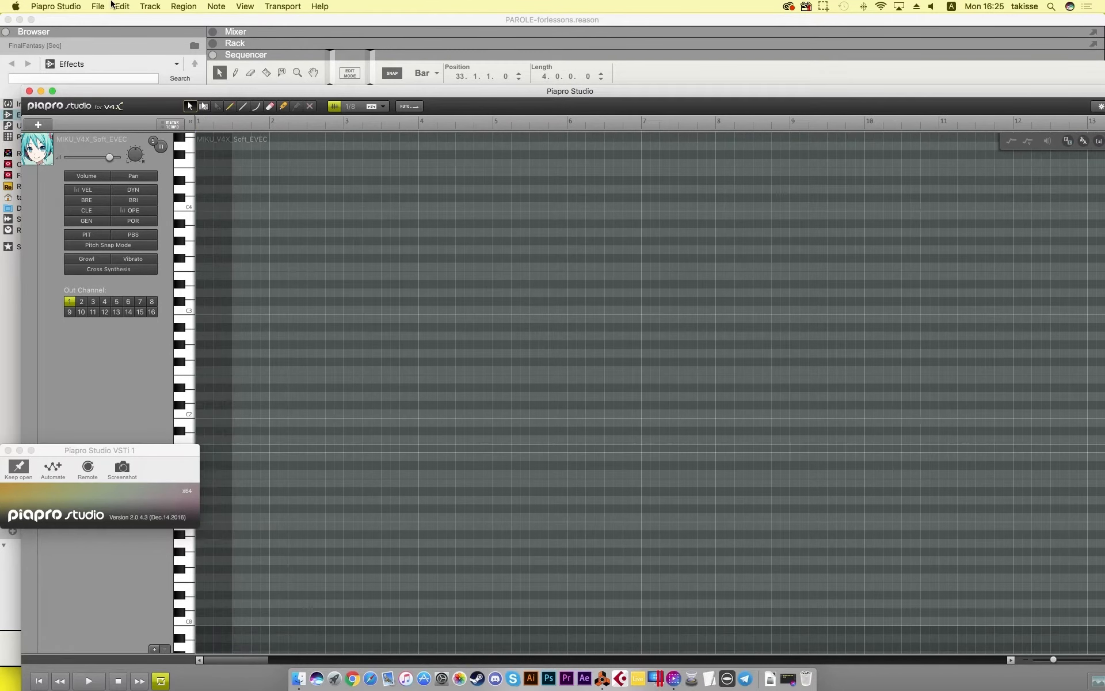
click(168, 24)
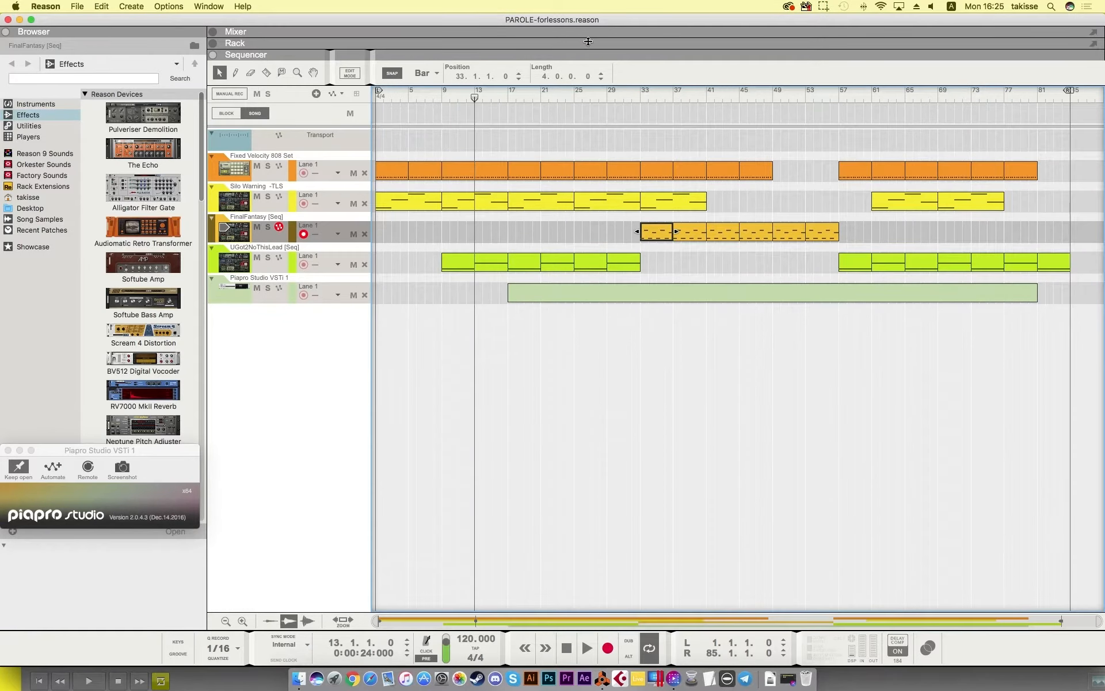
Step: Loop the section from bar 31 to bar 46 and listen to its playback from bar 31
drag(476, 99, 628, 111)
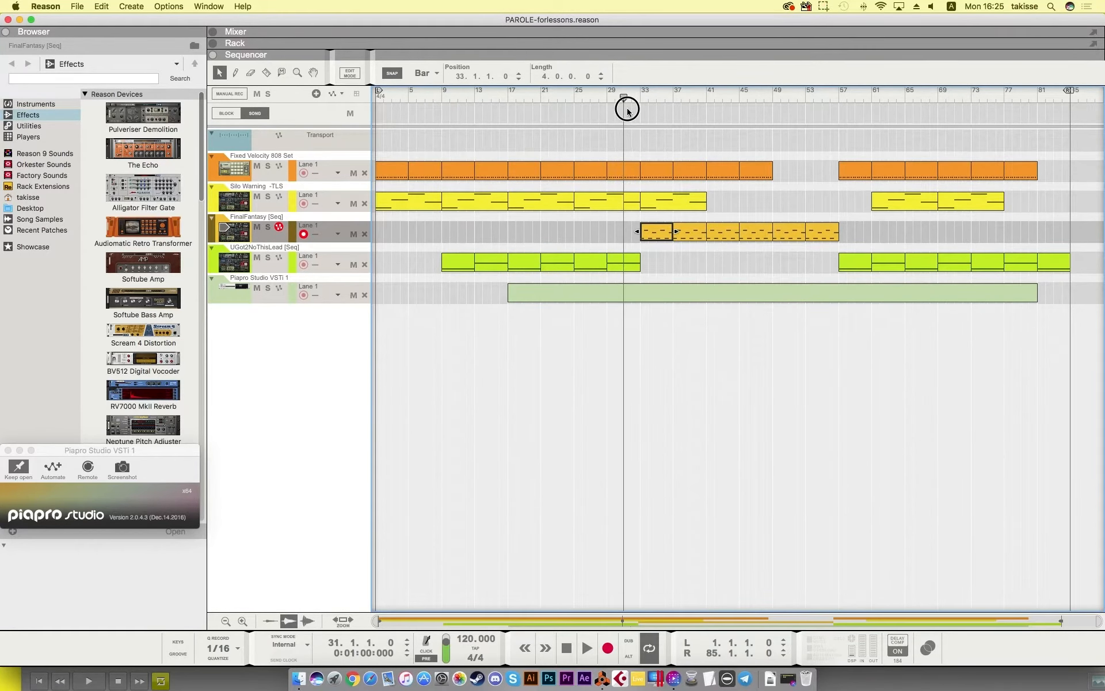
drag(381, 93, 623, 122)
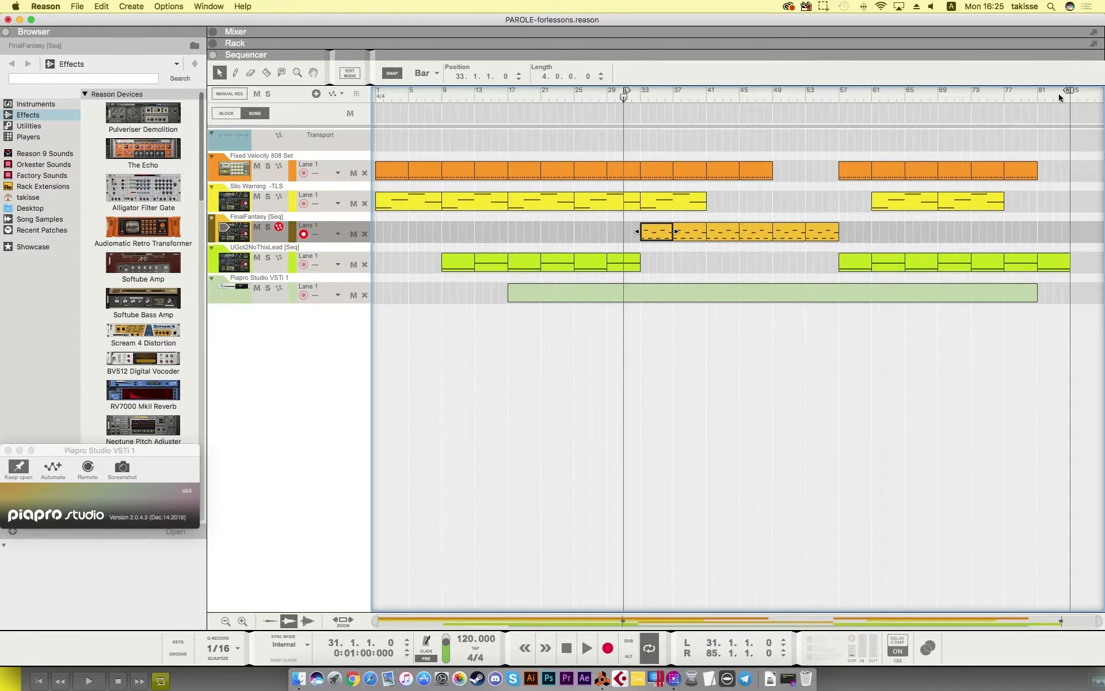
drag(1067, 91, 744, 110)
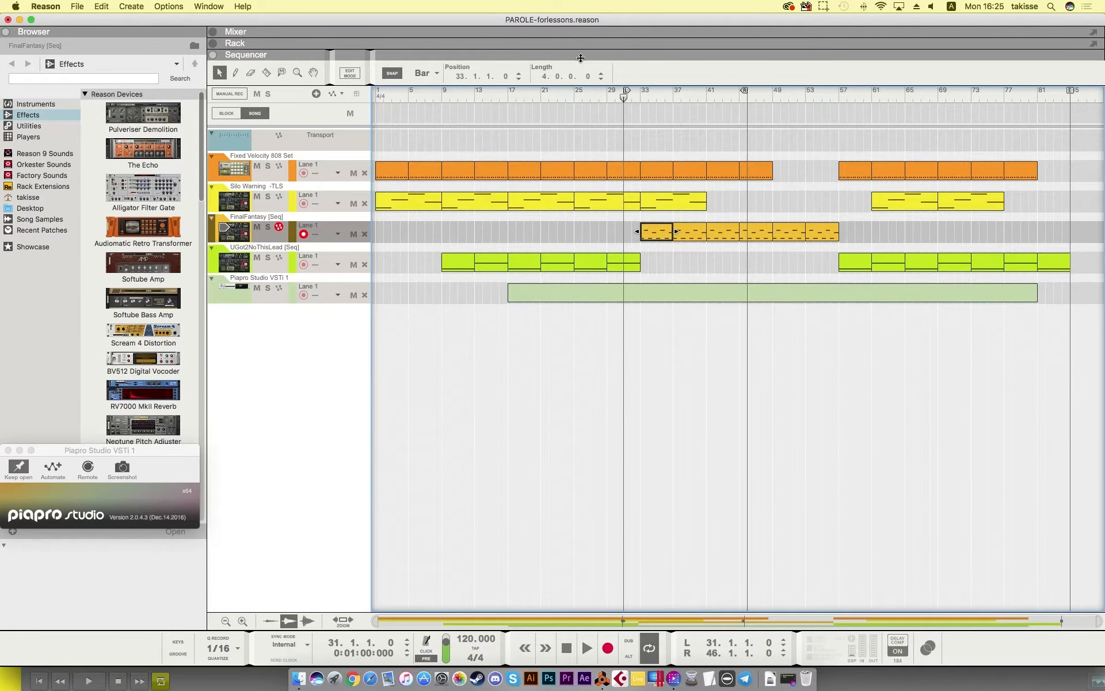
click(587, 650)
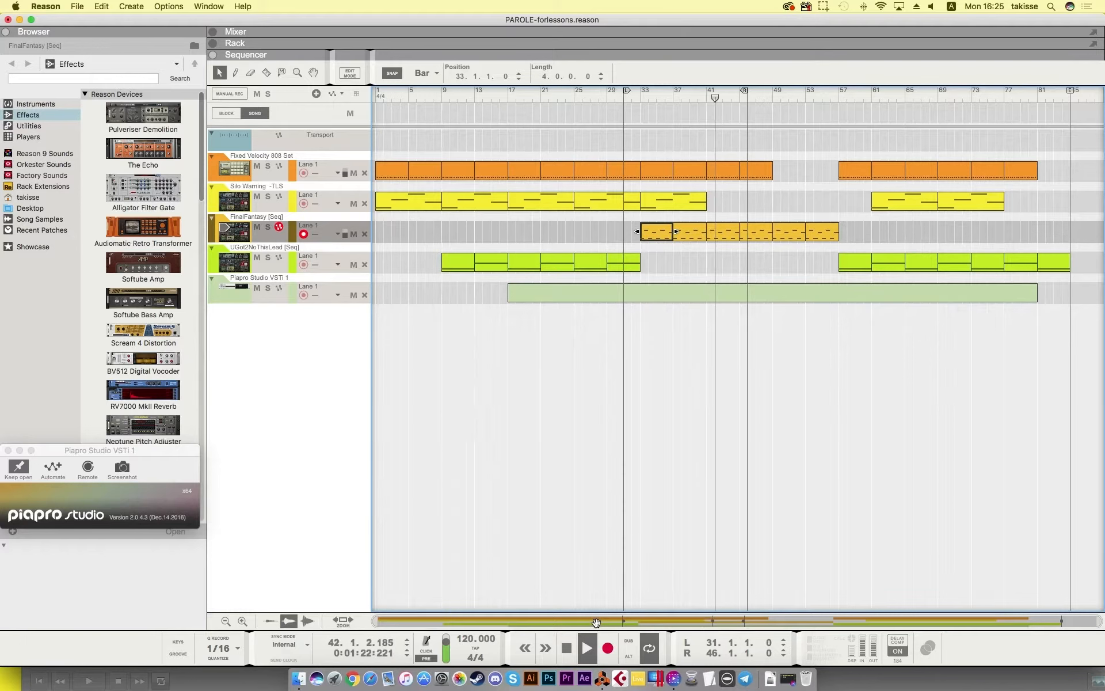
click(567, 648)
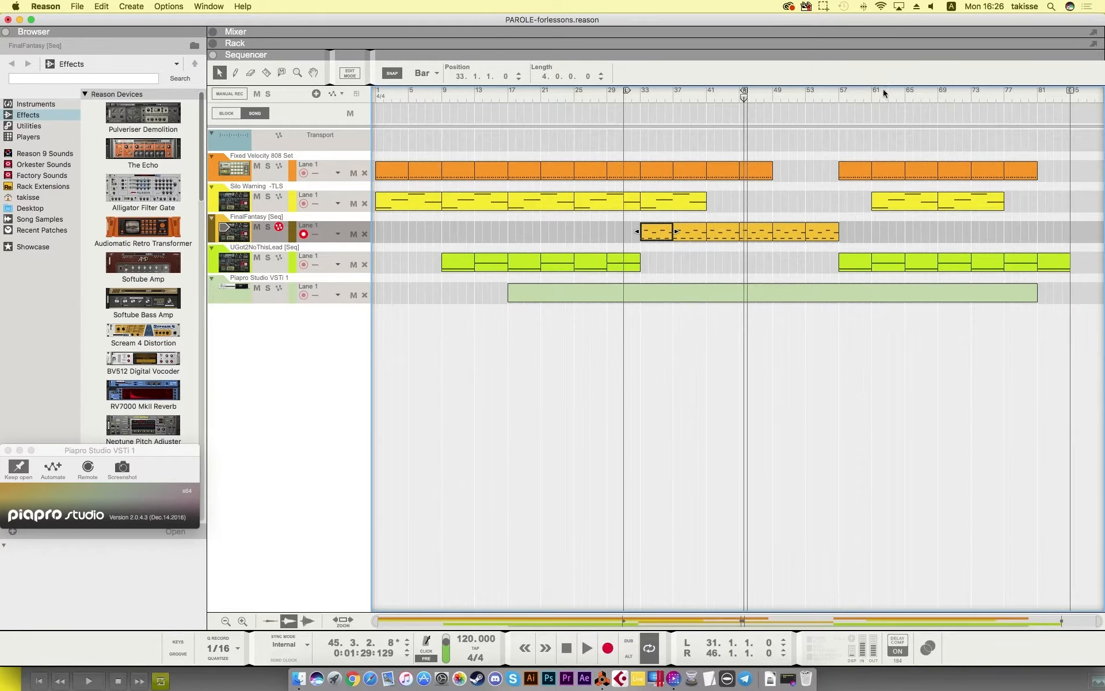
Step: Set the loop locators to bars 1 and 85 and return the song position to the start of the song
drag(637, 95, 364, 118)
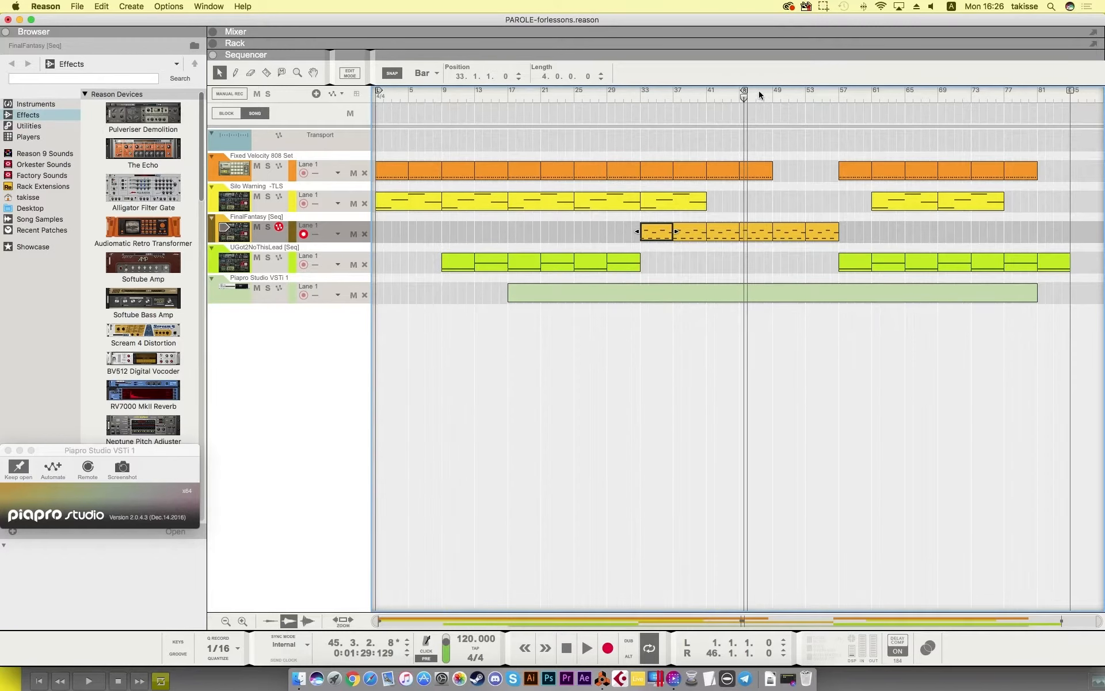
drag(745, 95, 1068, 106)
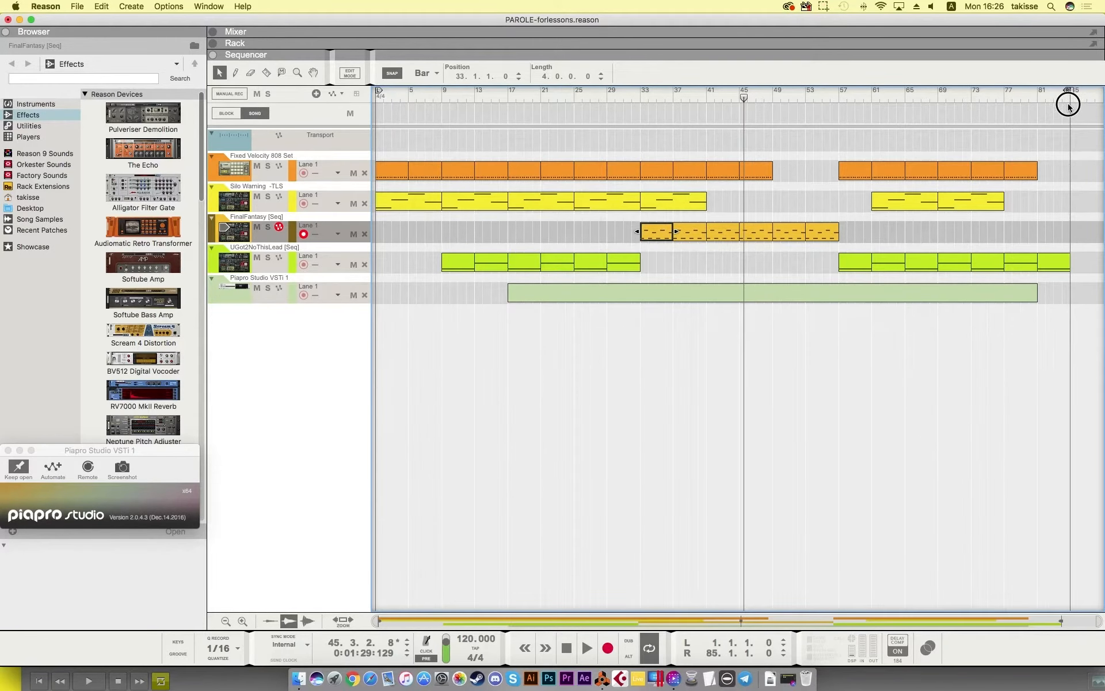
mouse_move(743, 102)
mouse_down()
mouse_move(483, 96)
mouse_move(347, 75)
mouse_up()
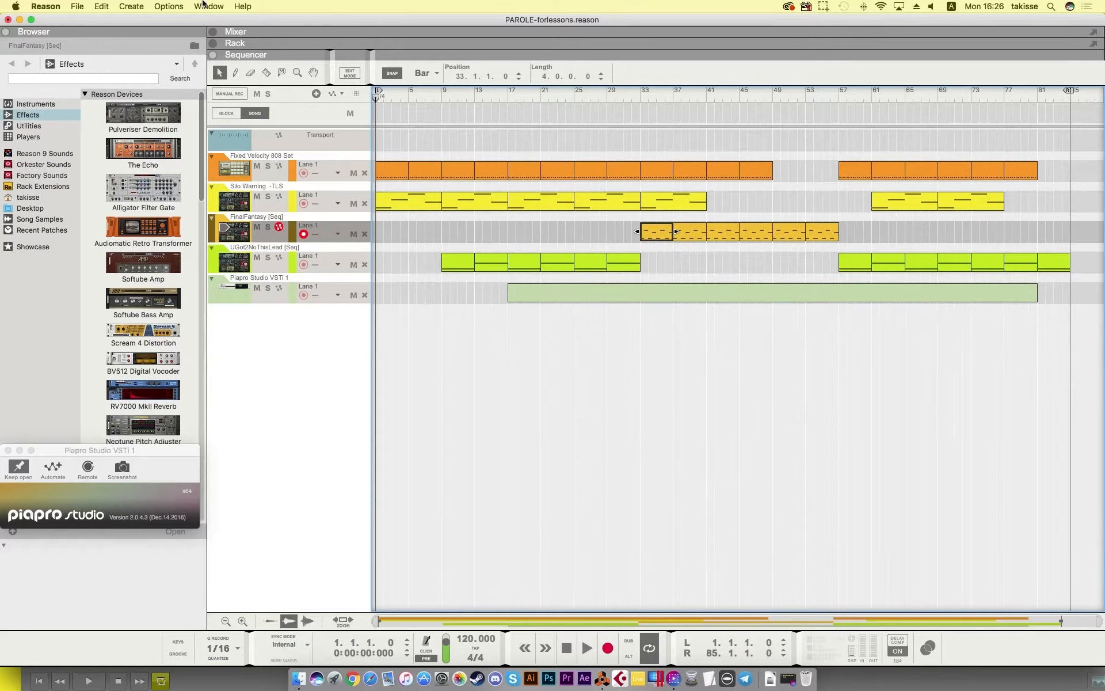
Step: Switch to Piapro Studio and examine the vocal notes starting at bar 17, comparing with the arrangement in Reason
click(198, 680)
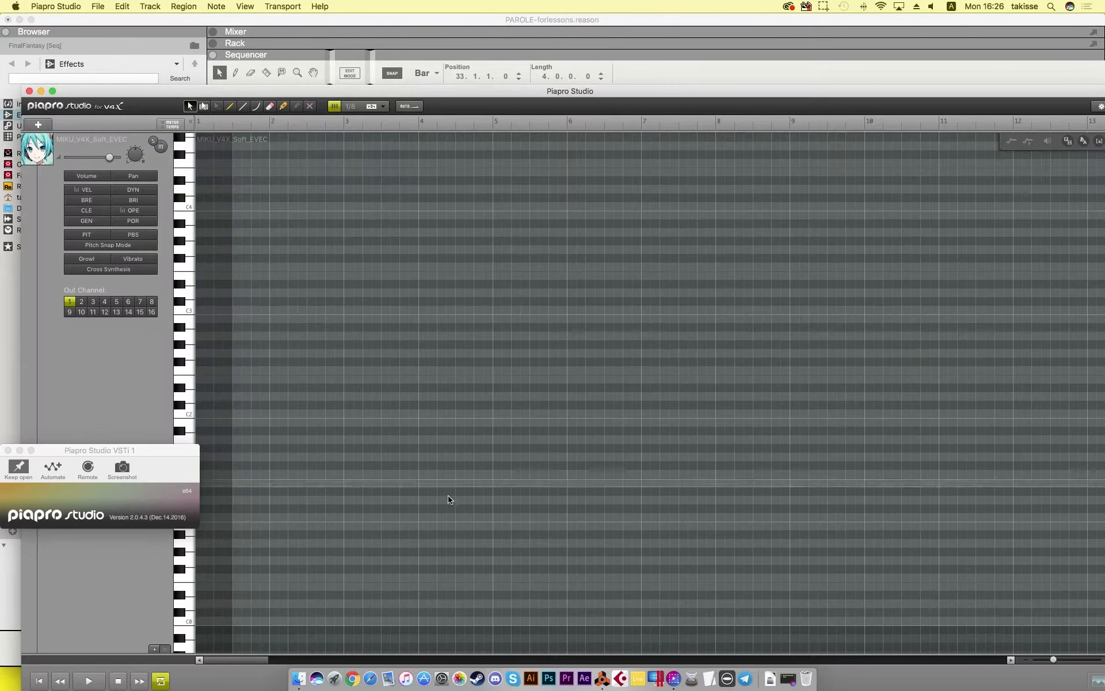
drag(229, 666, 297, 640)
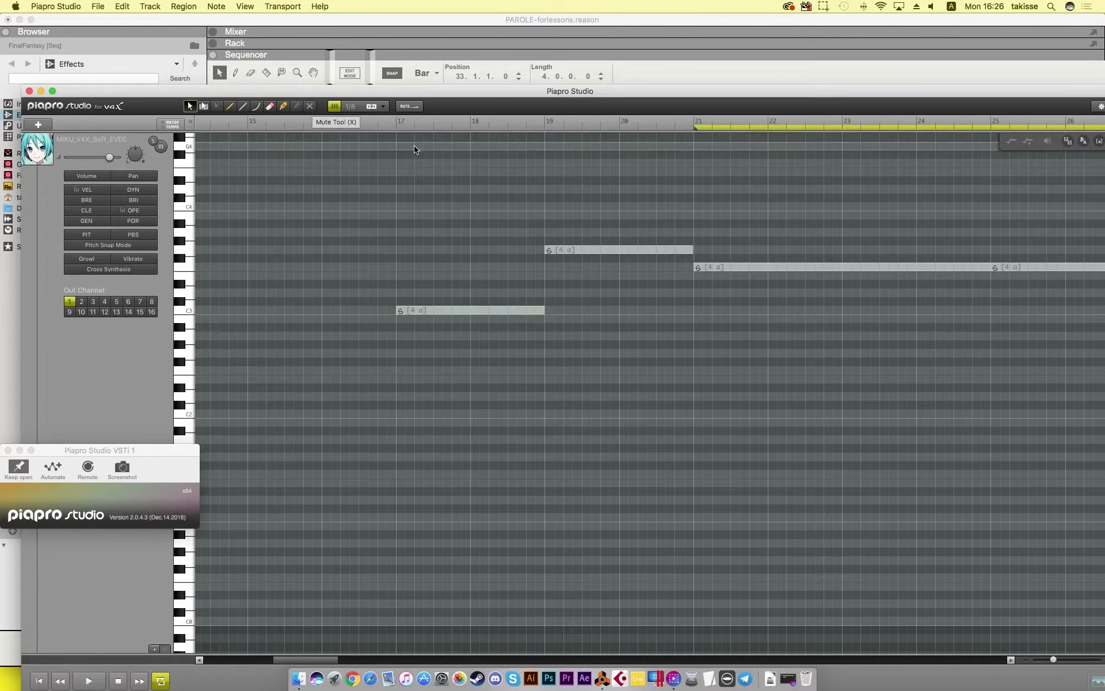
click(184, 24)
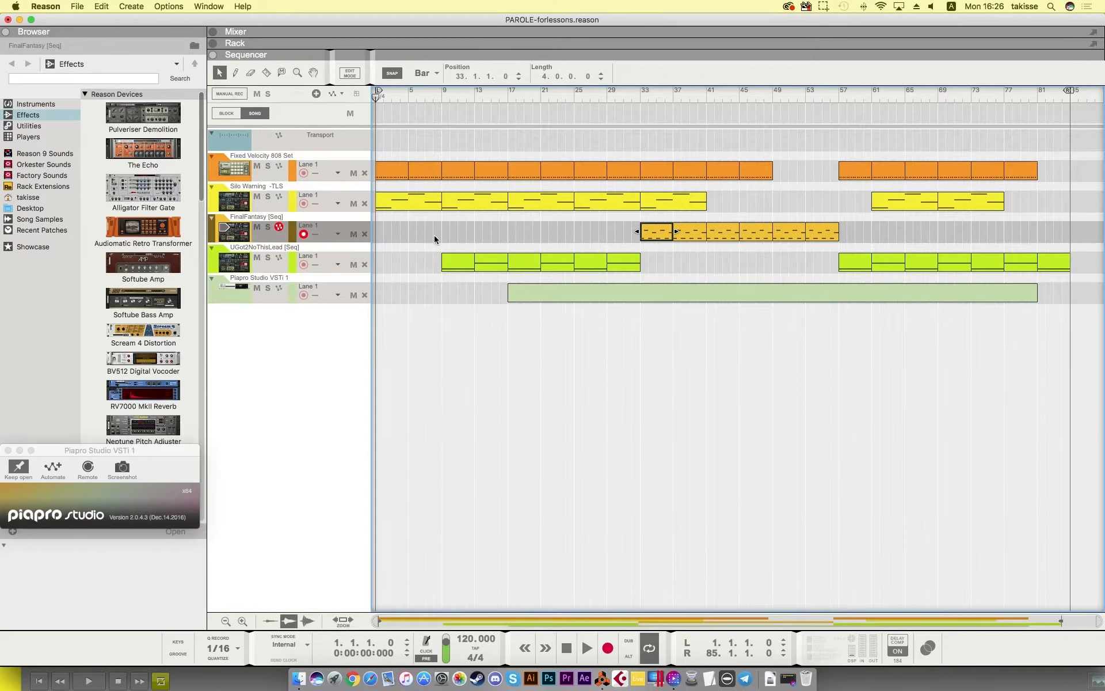
click(218, 682)
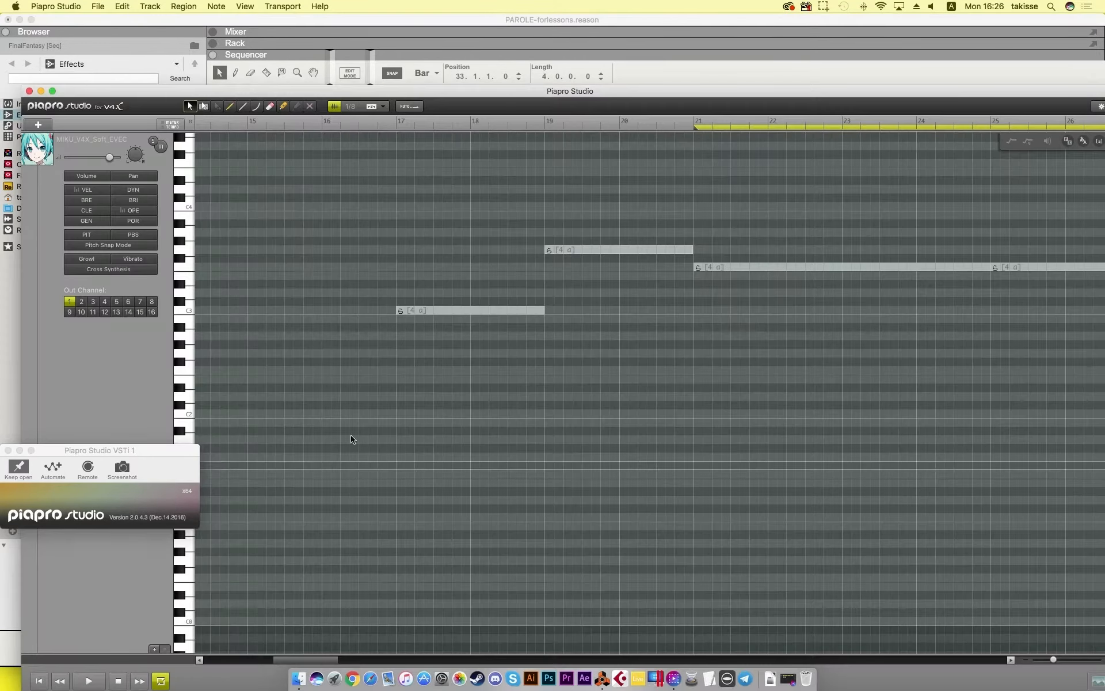
Step: Look through the vocal notes between bars 17 and 57, and set the song position to bar 17
drag(311, 659, 378, 652)
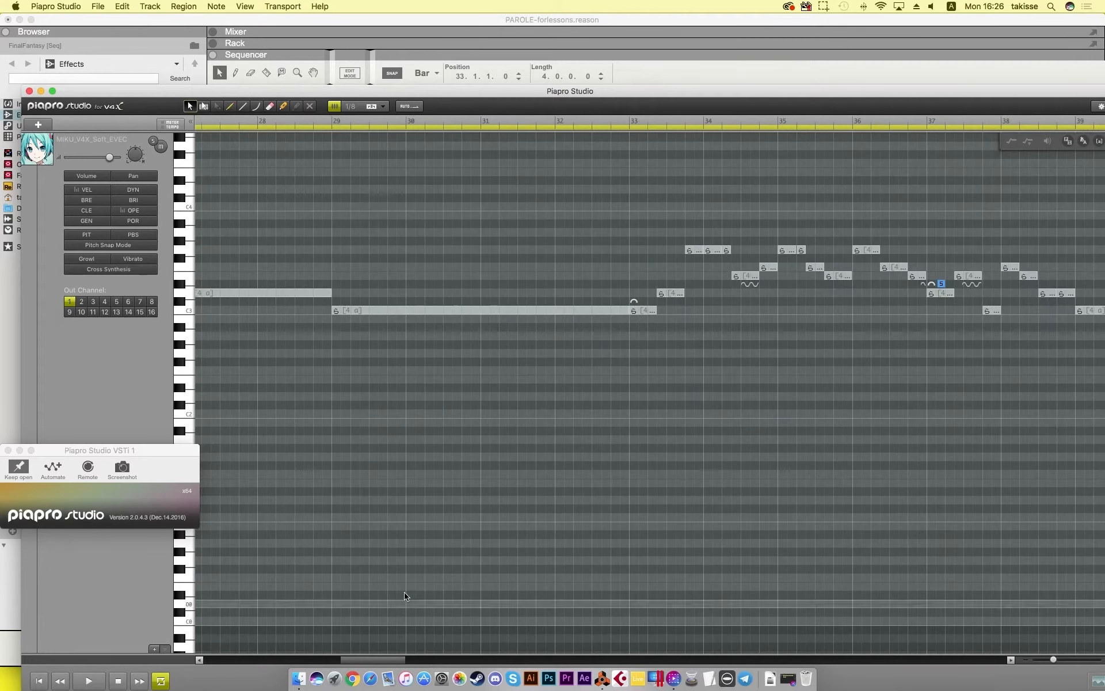
drag(757, 283, 758, 277)
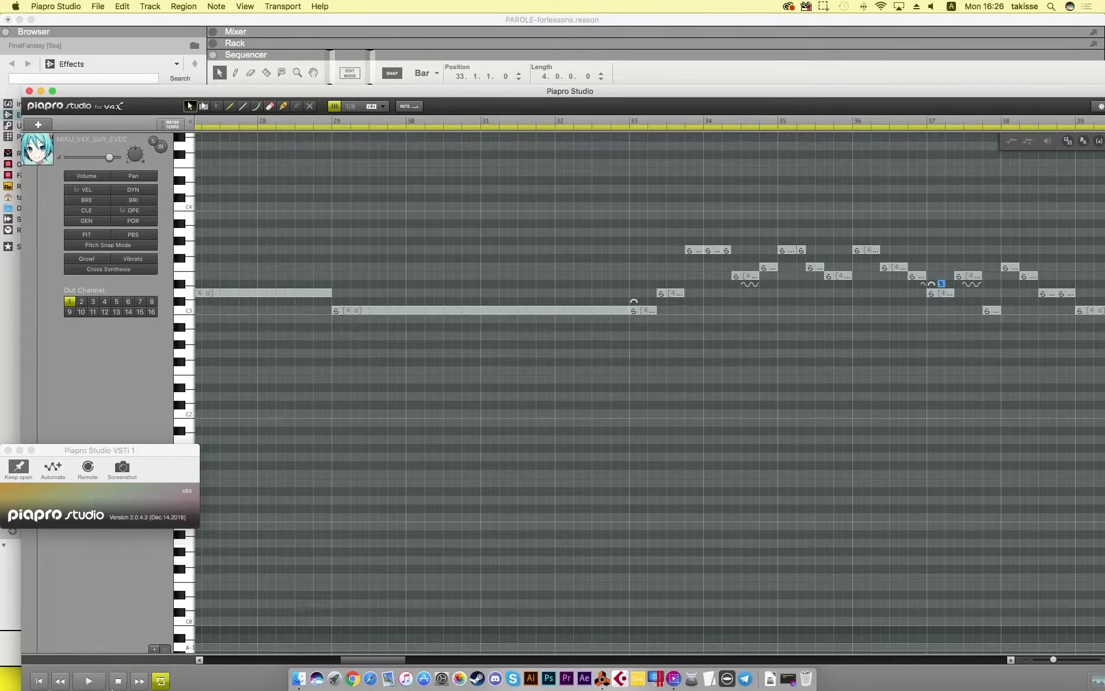
drag(362, 662, 473, 634)
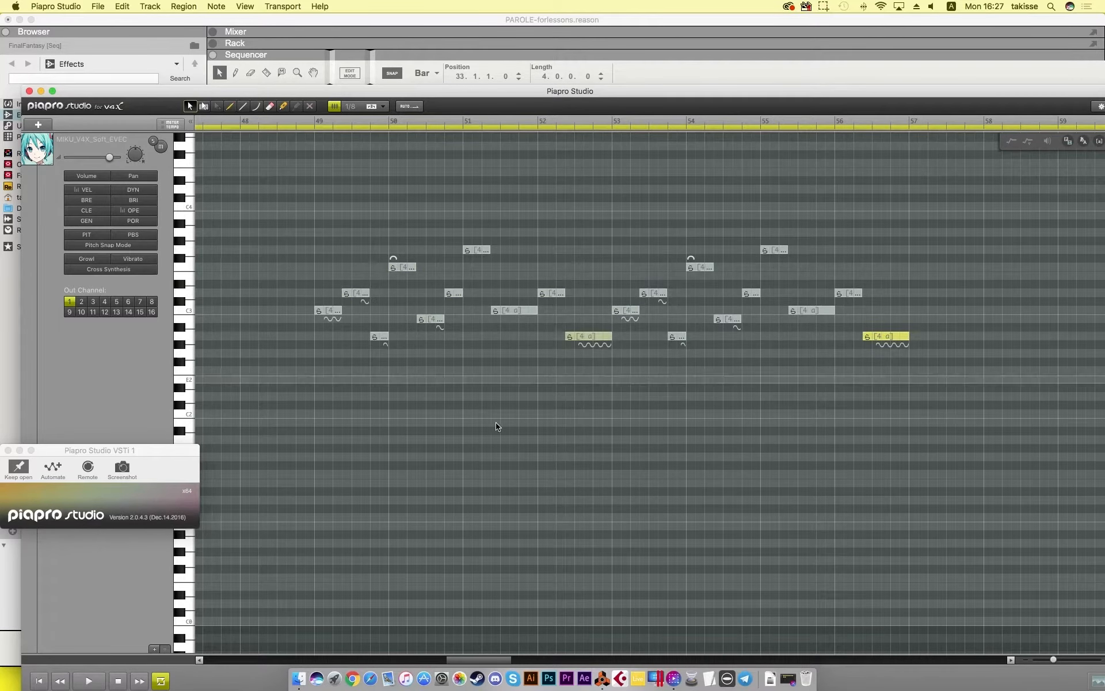
drag(484, 660, 315, 665)
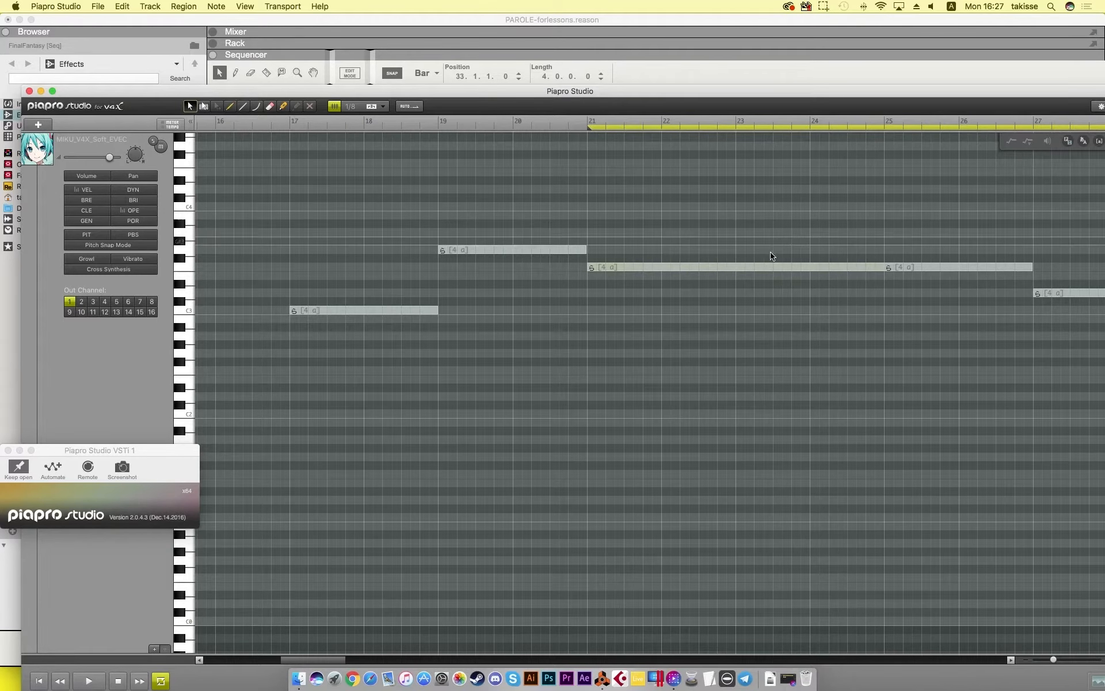
click(507, 250)
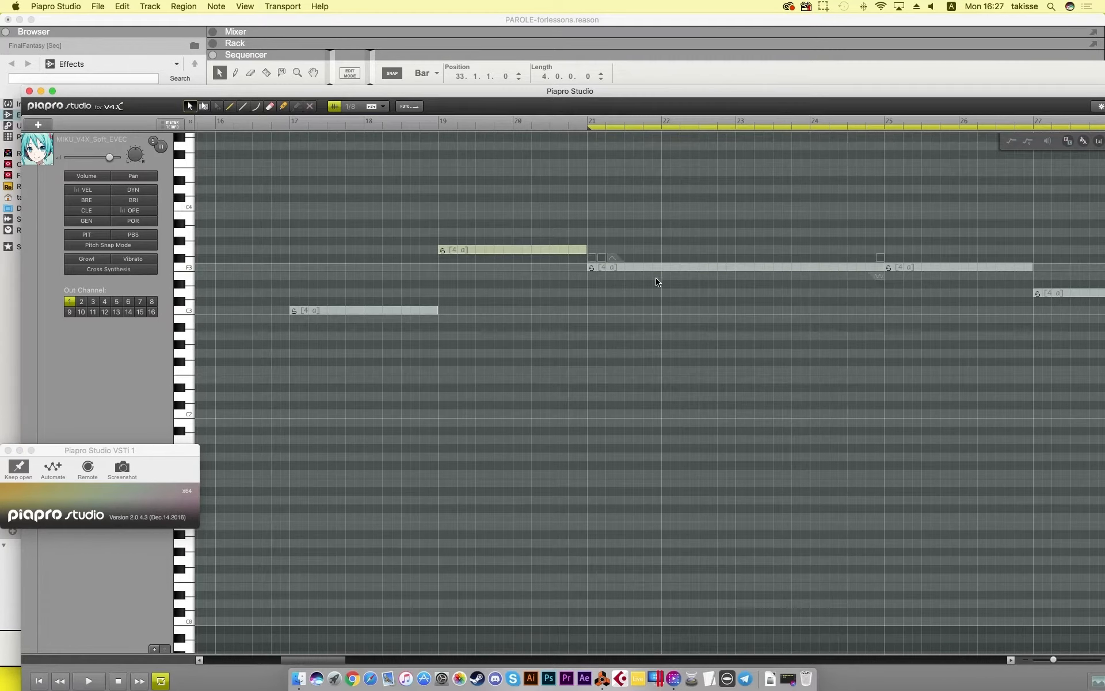
click(292, 123)
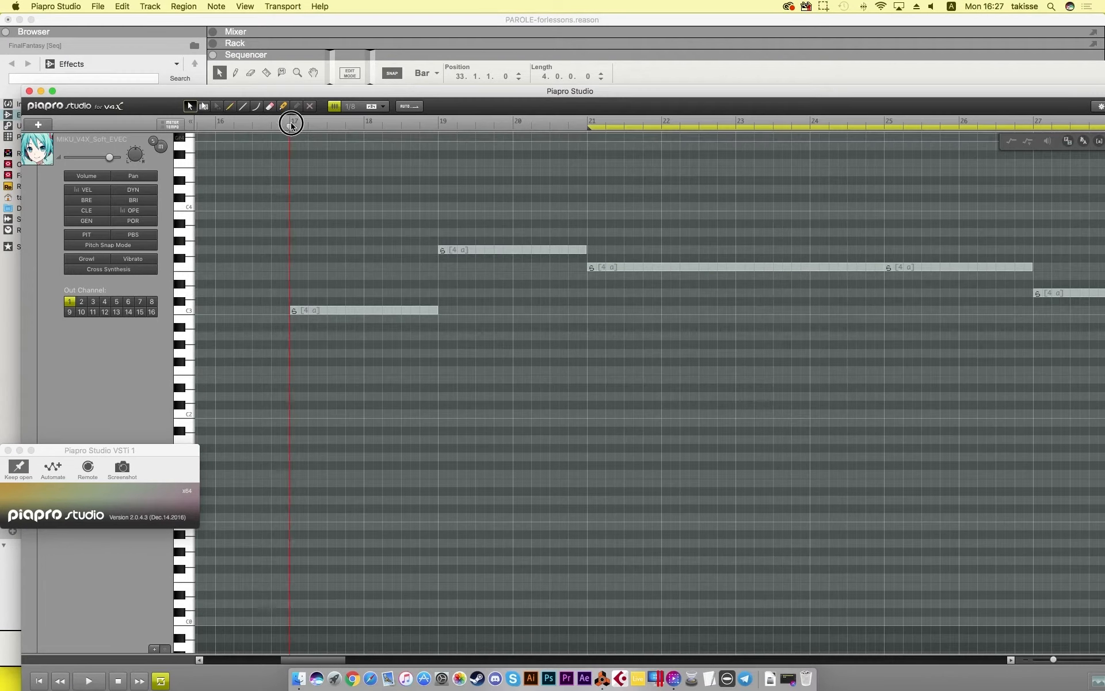
Step: Set the lyric of the vocal note at bar 17 to "pa" in Latin letters
double_click(351, 311)
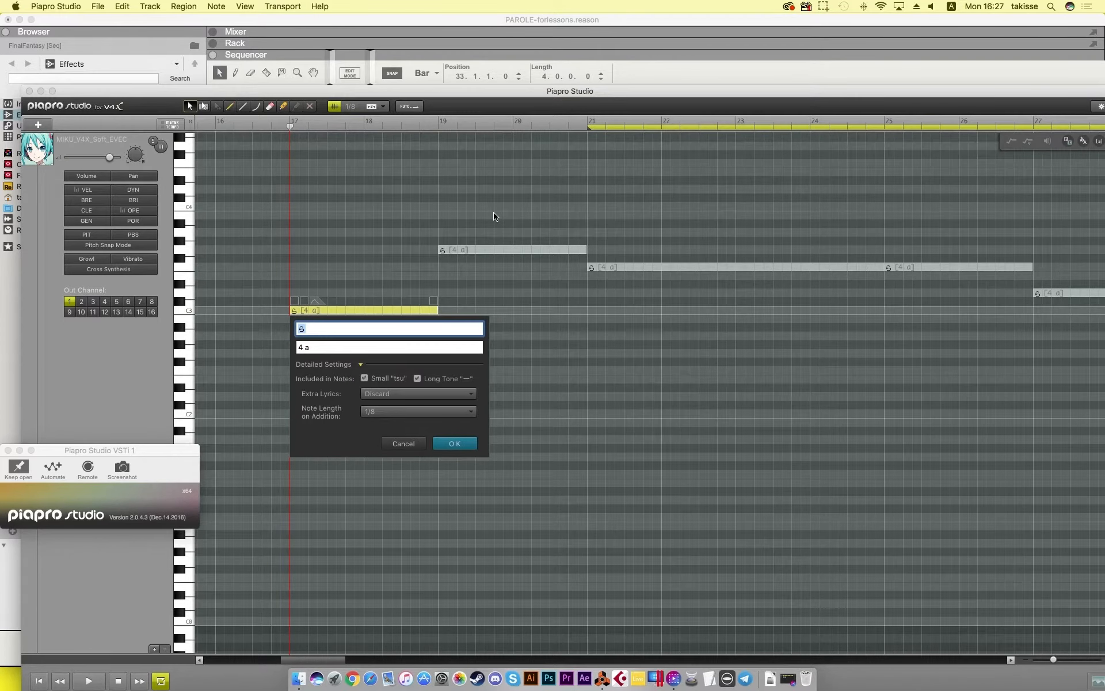
key(BackSpace)
key(Return)
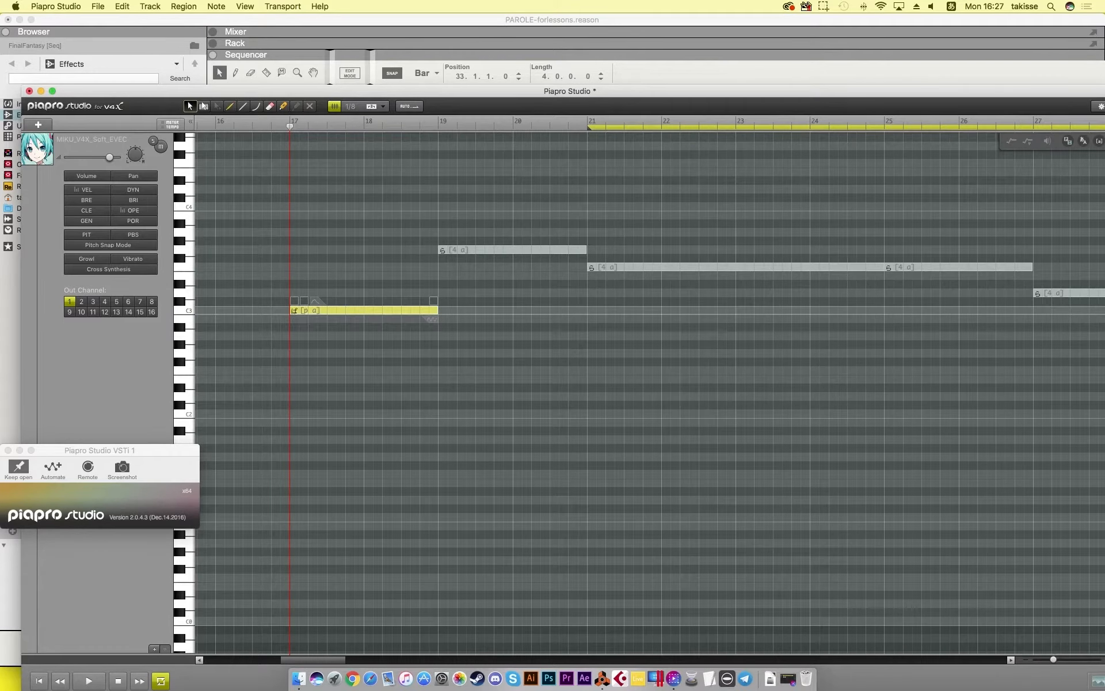
double_click(295, 312)
key(BackSpace)
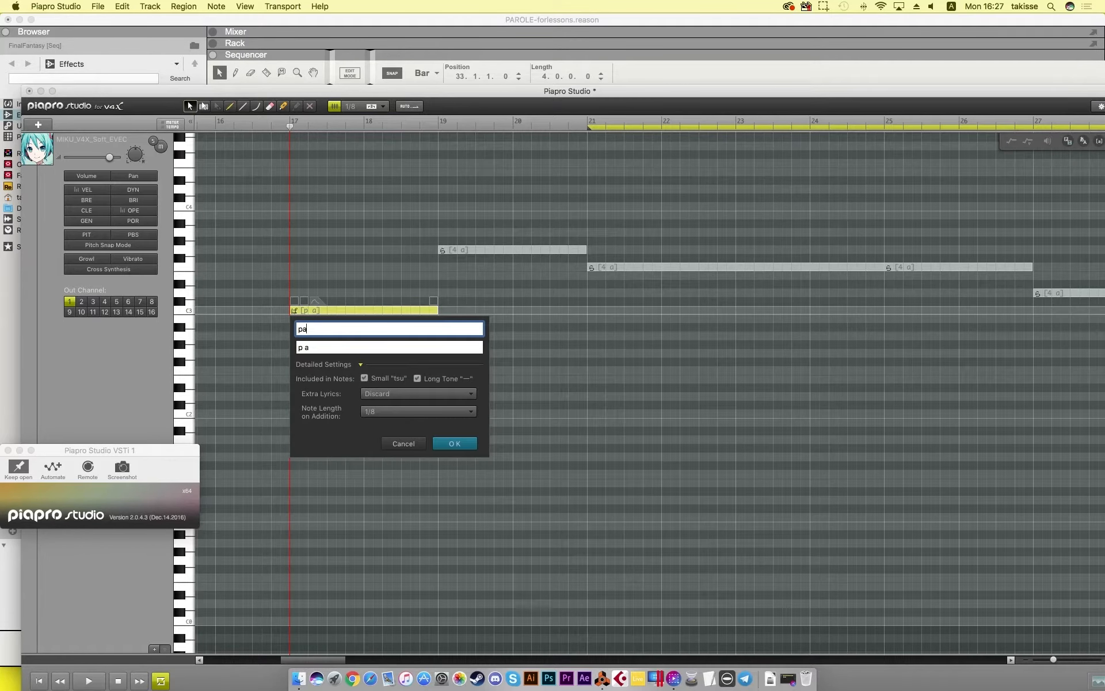
key(Return)
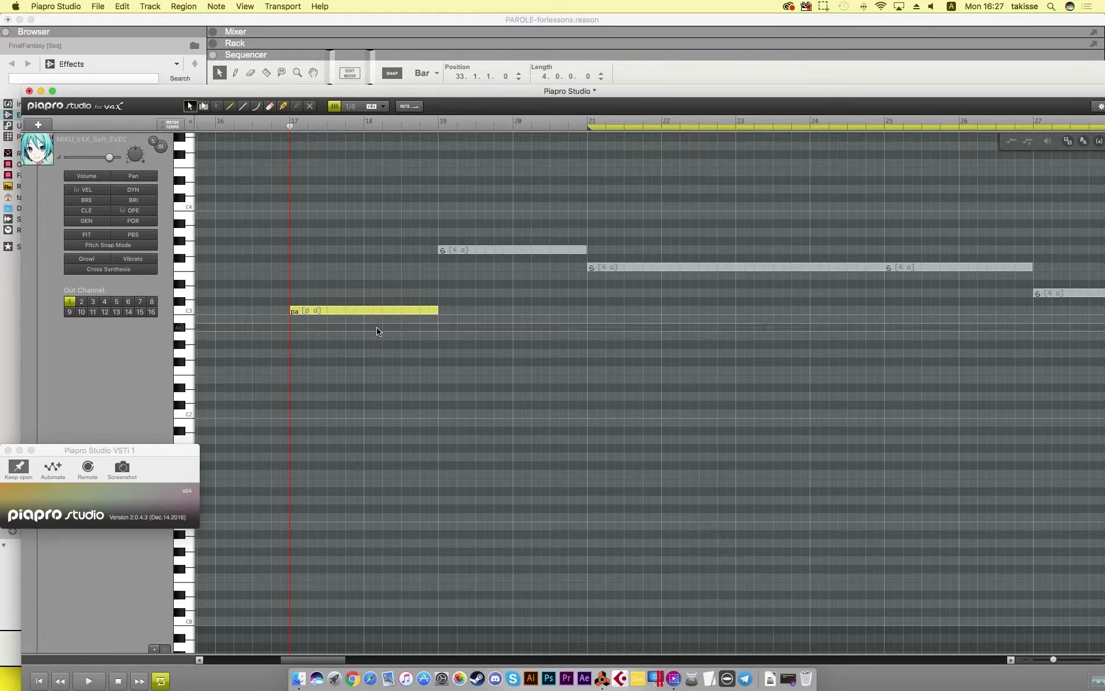
Step: Set the lyric of the vocal note at bar 19 to "ro"
click(446, 251)
double_click(447, 252)
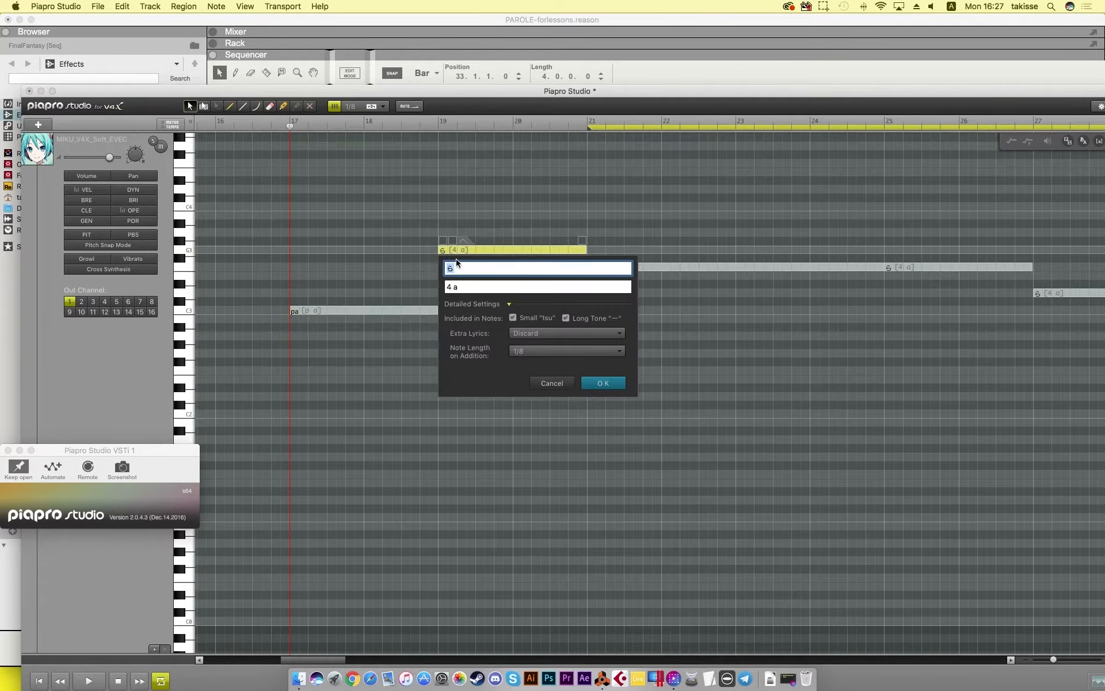
key(Return)
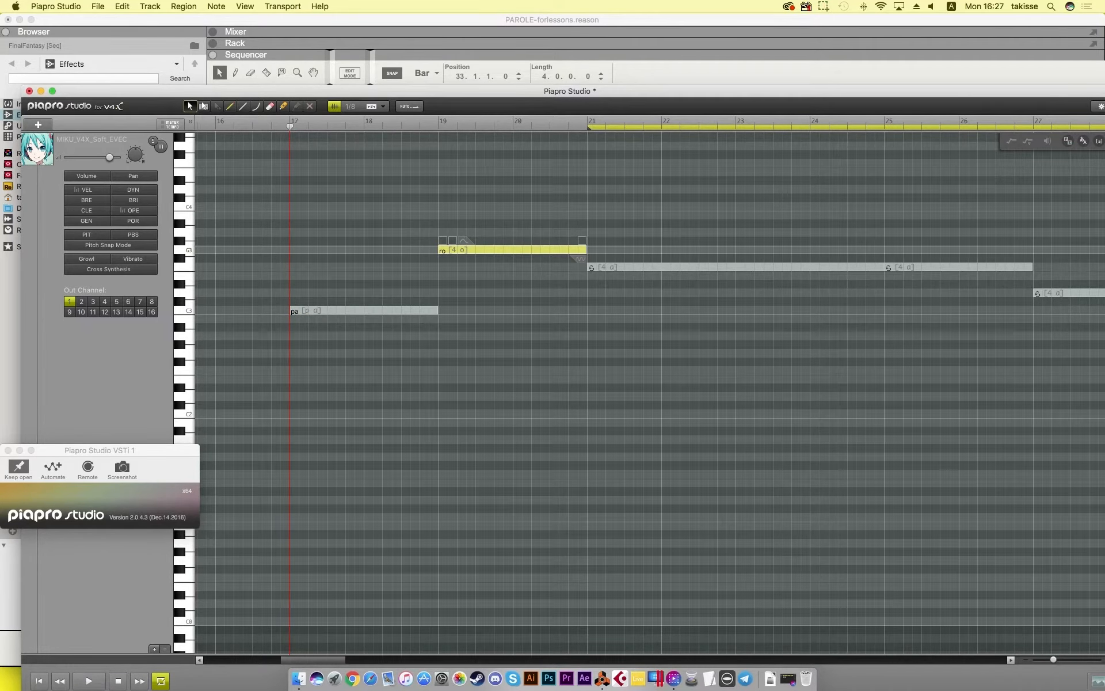
Step: Try the lyric "le" on the long vocal note at bar 21
click(594, 270)
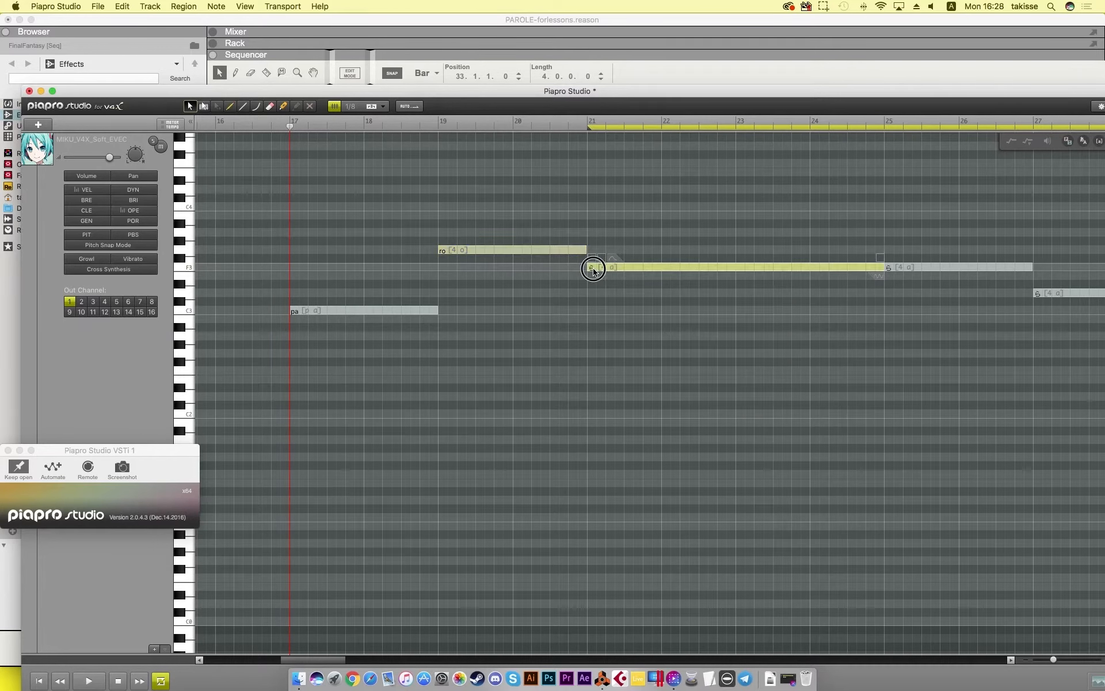
double_click(593, 269)
text(le)
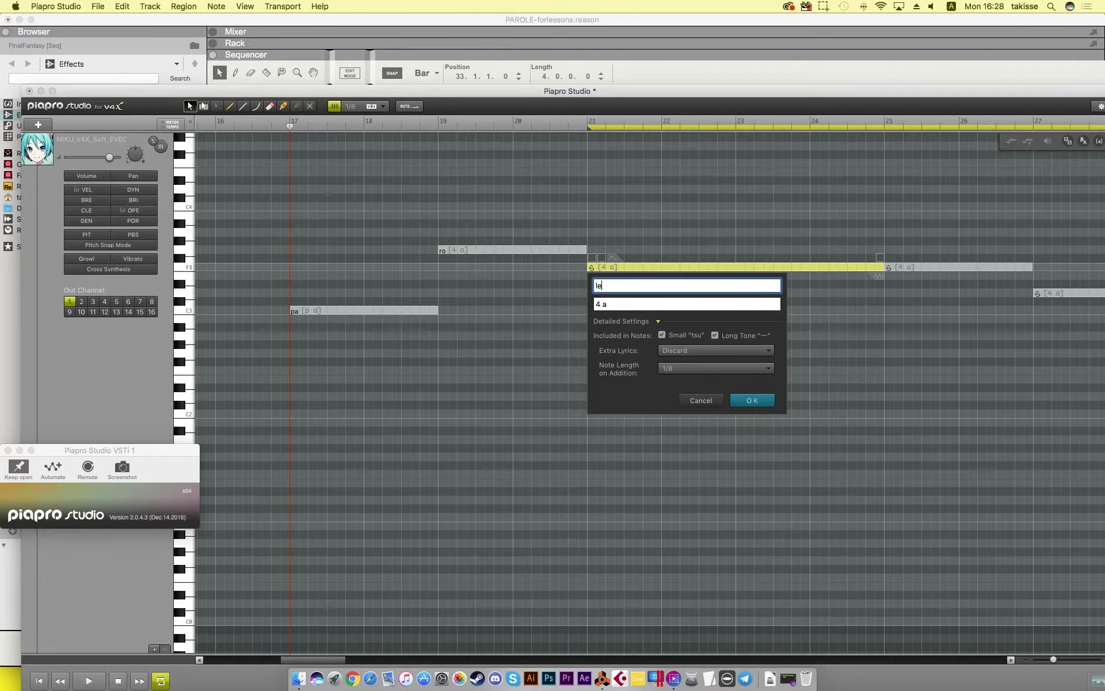
key(Return)
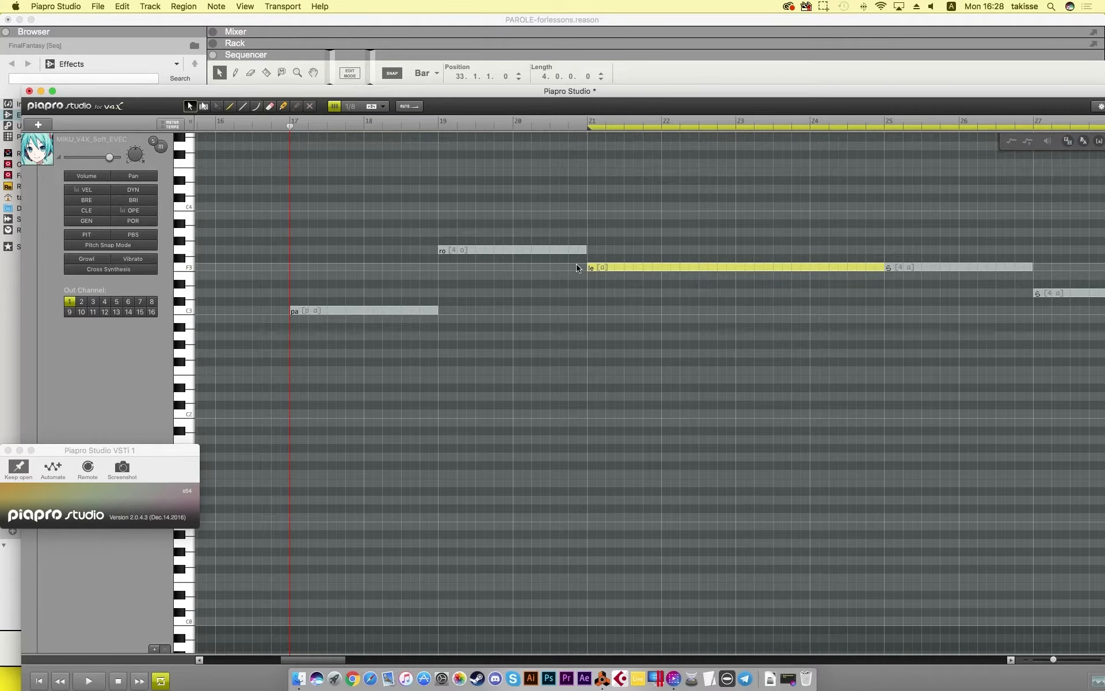
Step: Set the lyric of the long vocal note at bar 21 to "re"
double_click(643, 267)
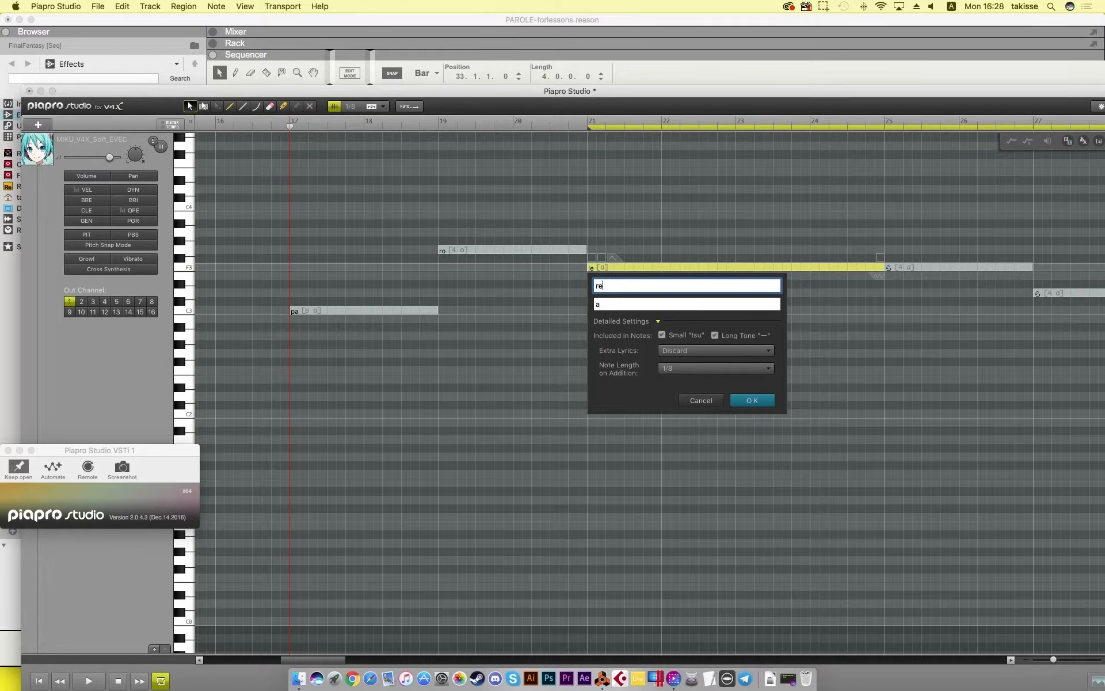
text(re)
key(Return)
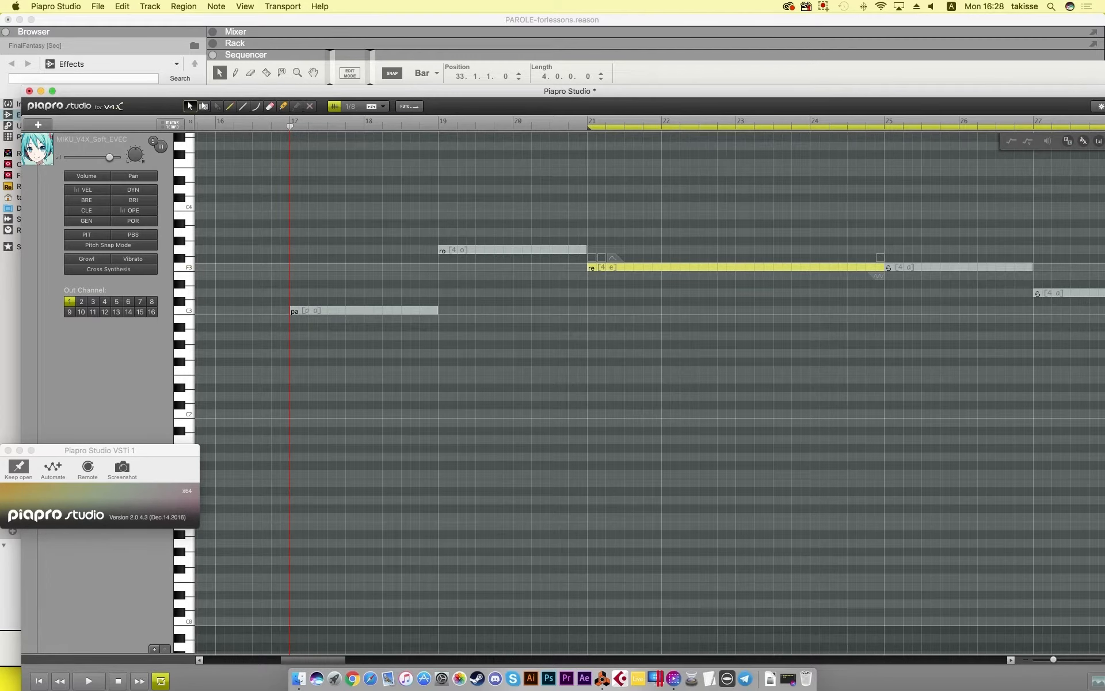
double_click(680, 266)
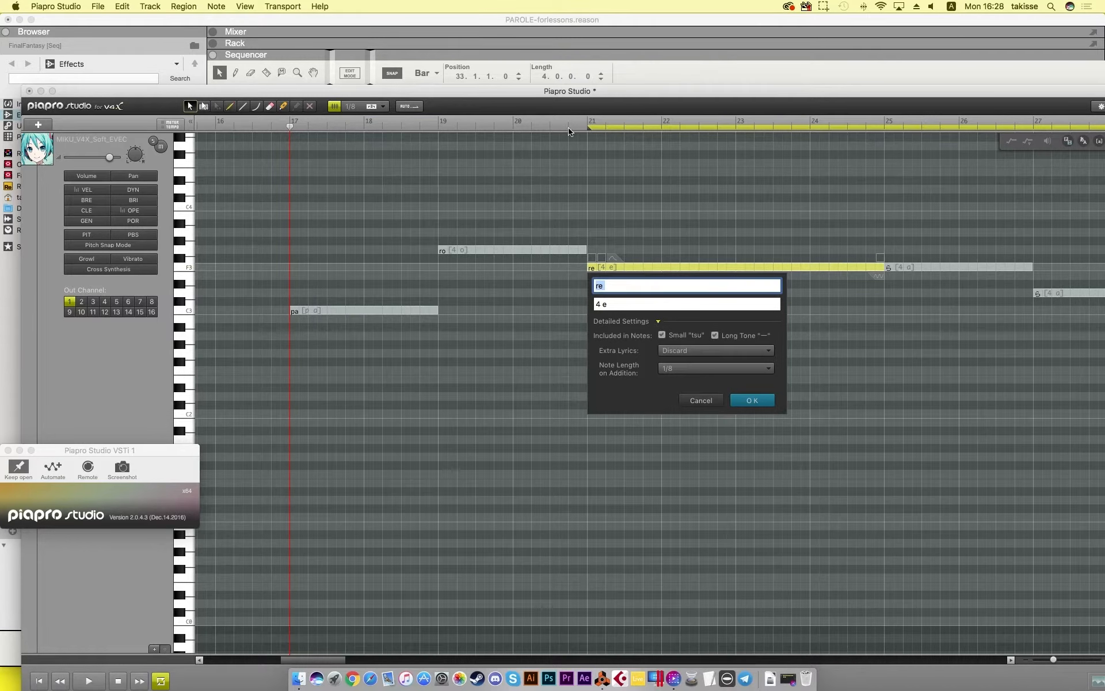
click(701, 400)
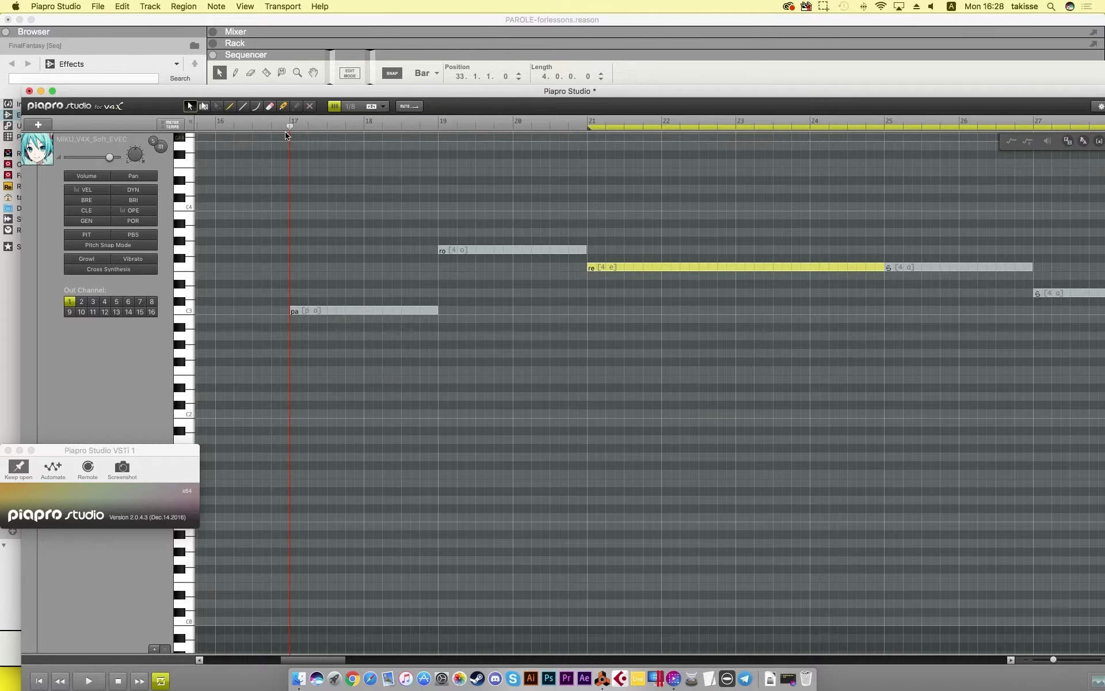
Step: Move the Piapro Studio song position into bar 21, check the arrangement in Reason, and return to Piapro Studio
click(290, 126)
drag(290, 126, 633, 127)
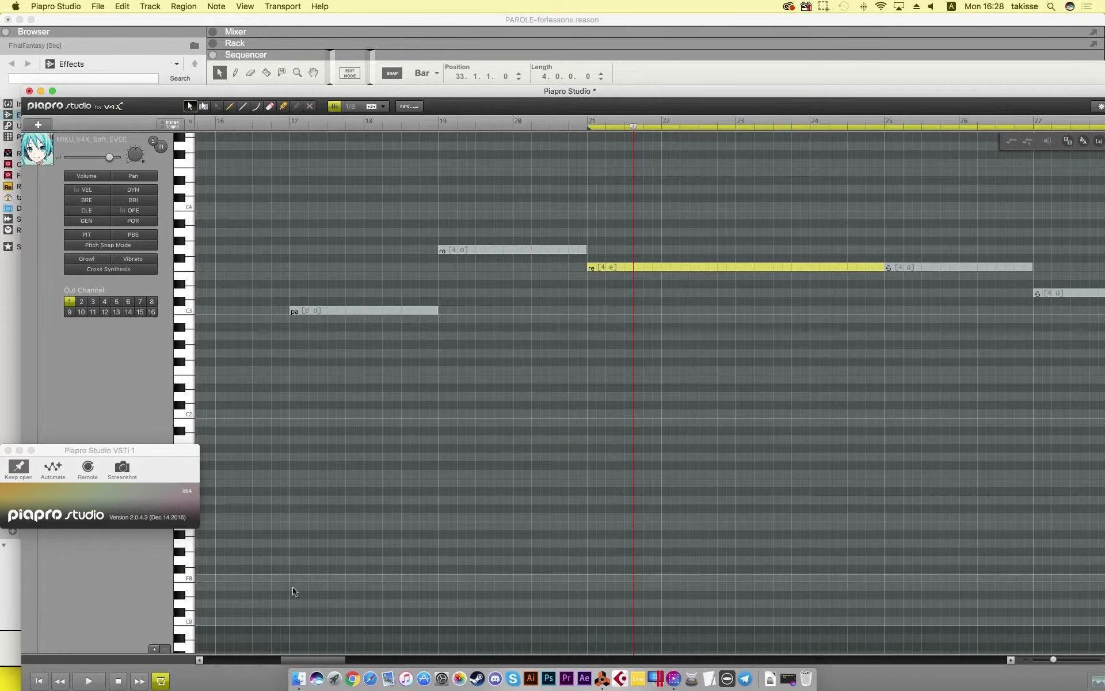
mouse_move(318, 663)
mouse_down()
mouse_move(343, 662)
mouse_move(314, 662)
mouse_up()
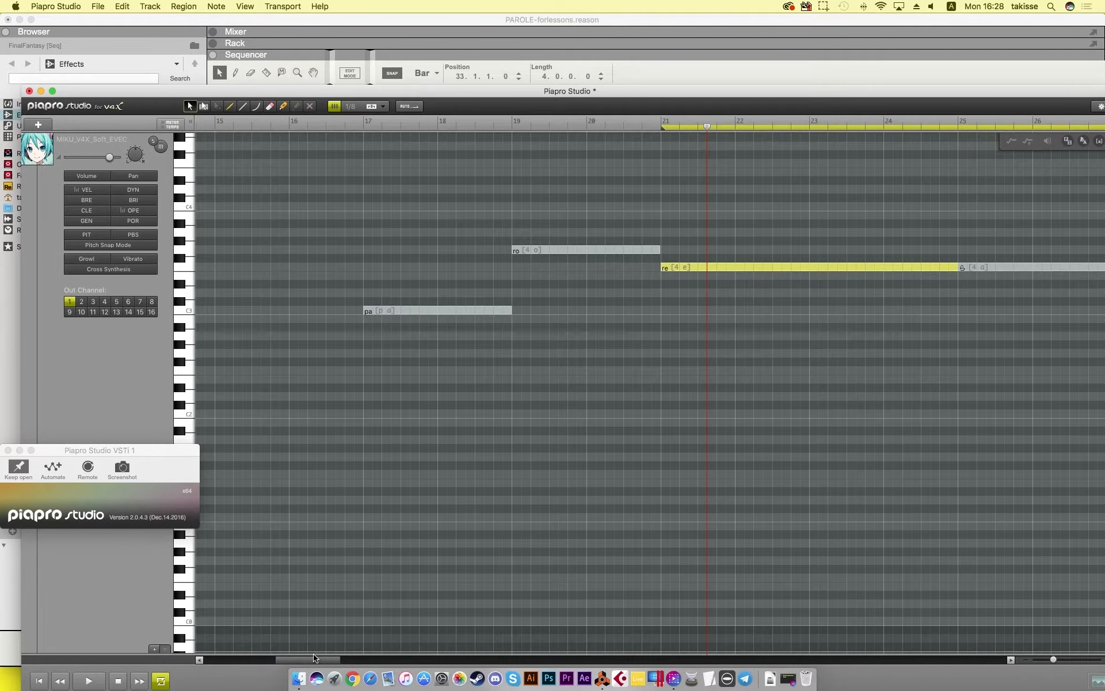
click(638, 68)
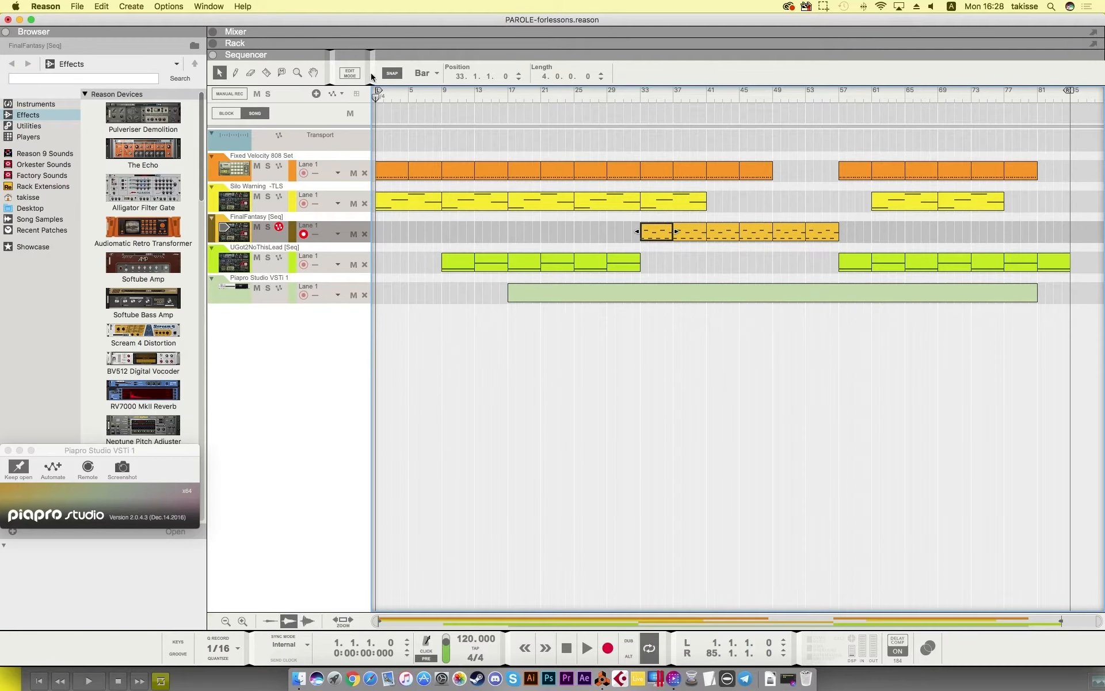
click(230, 685)
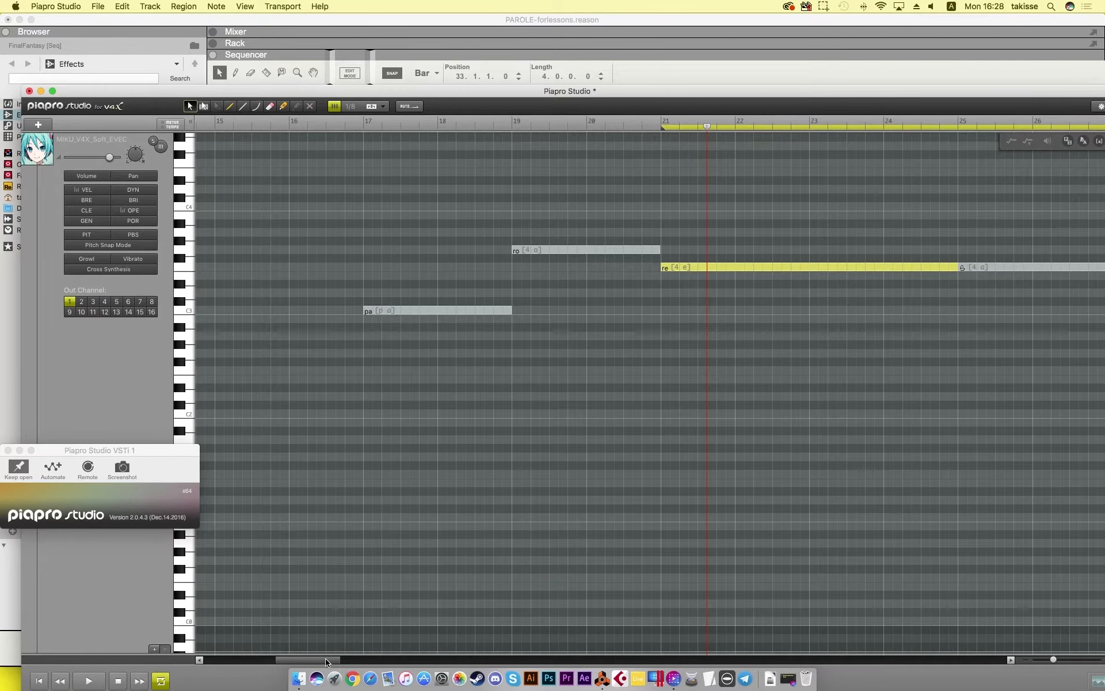
Step: Enter the lyrics "pa", "ro" and "re" on the vocal notes at bars 25, 27 and 29
drag(326, 662, 359, 662)
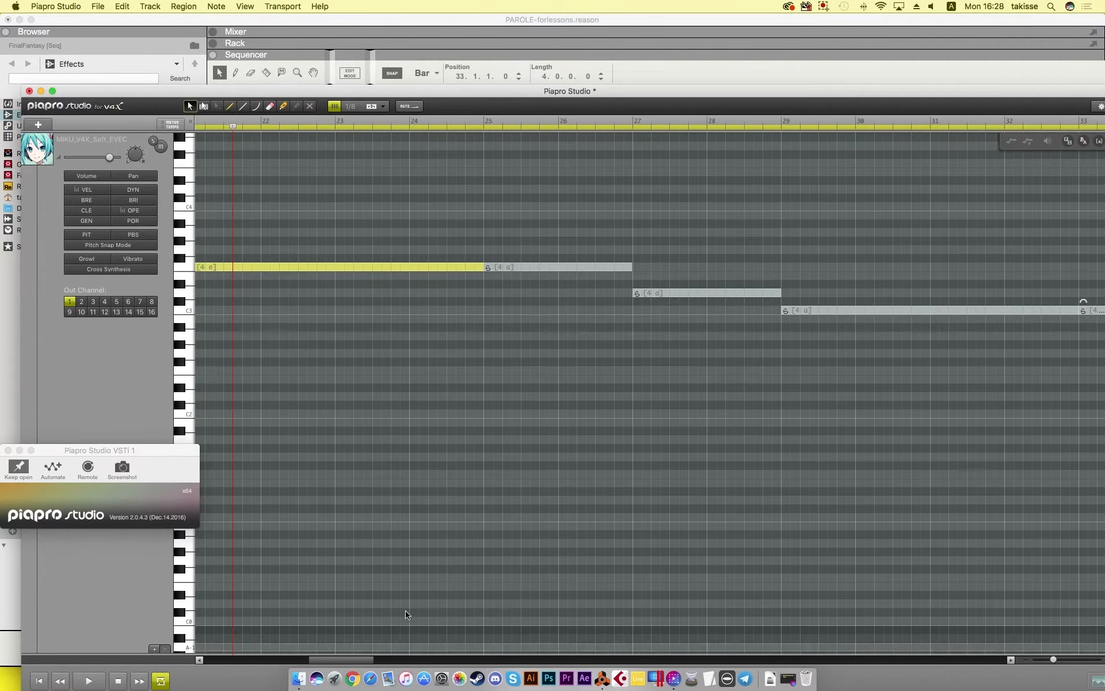
double_click(533, 267)
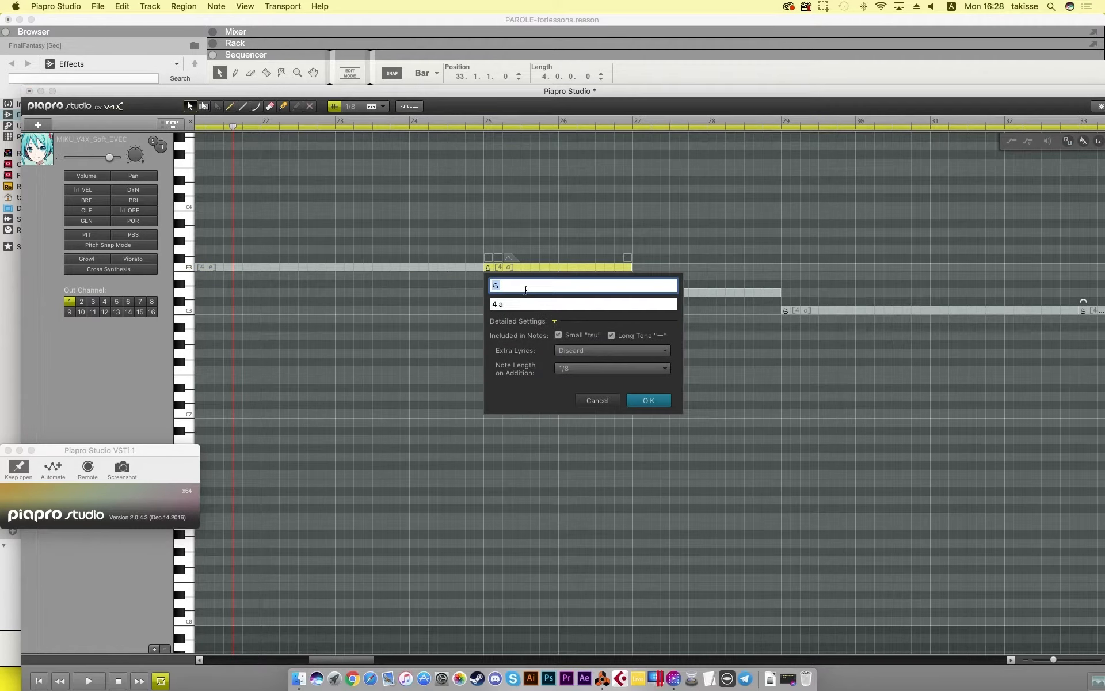
key(Return)
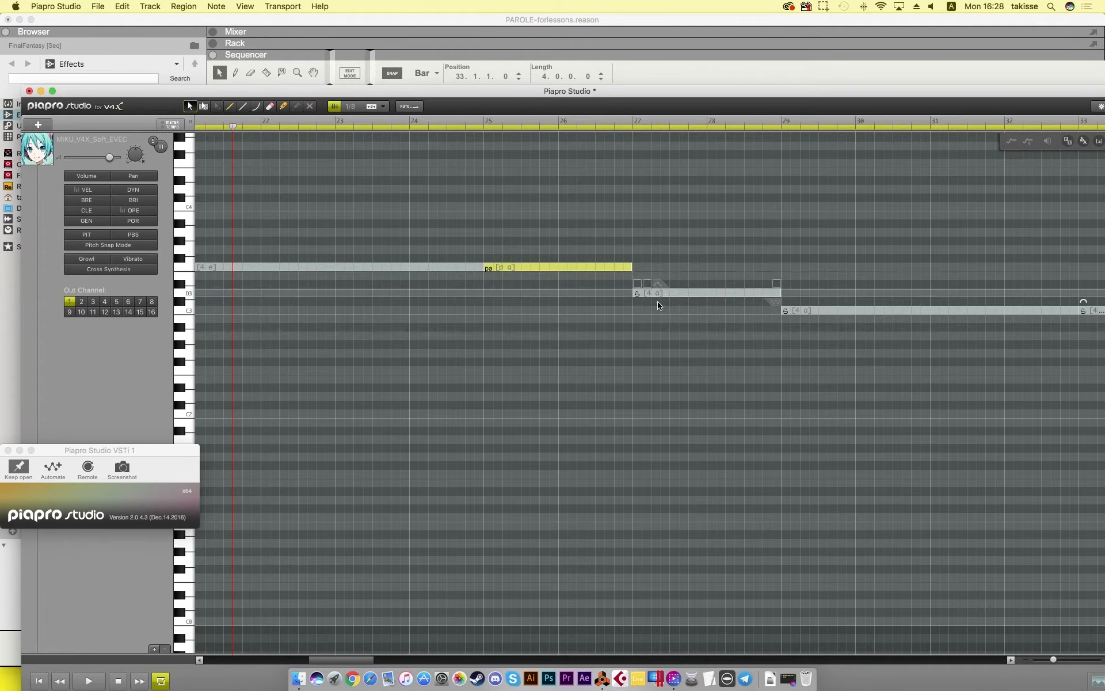
double_click(642, 295)
text(ro)
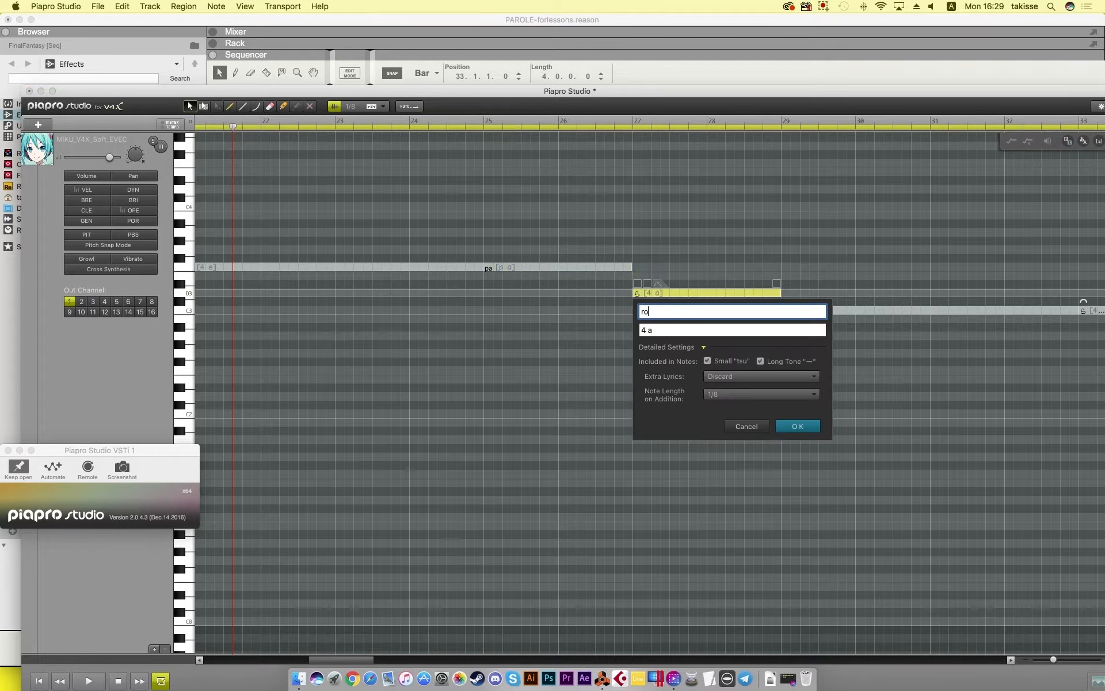
key(Return)
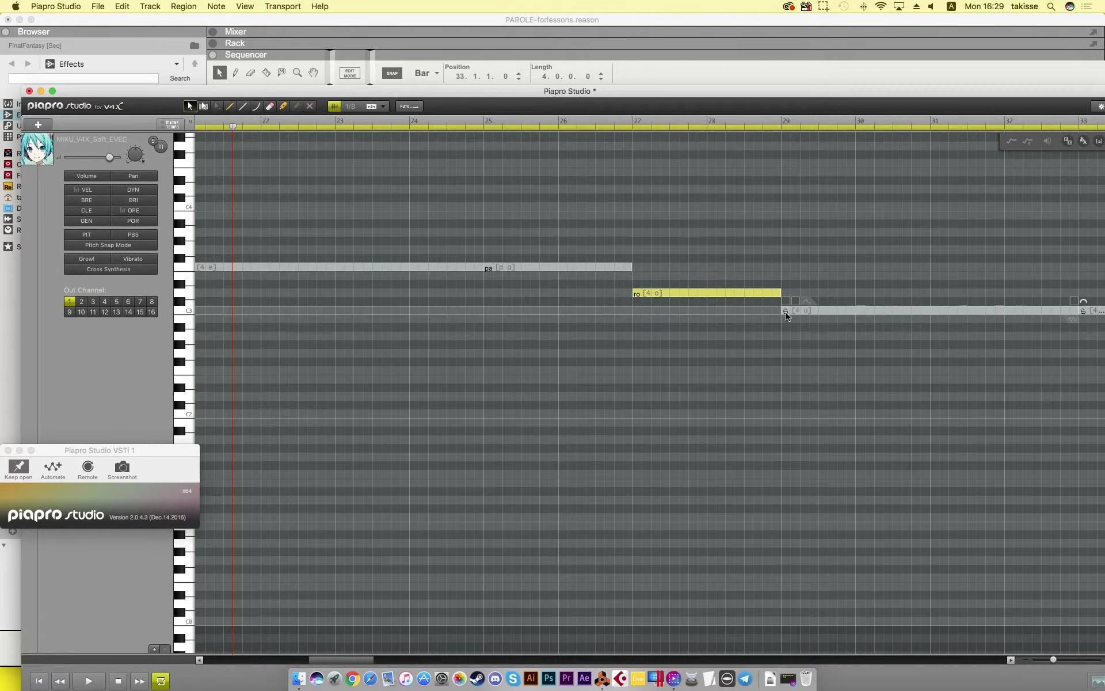
double_click(786, 311)
text(re)
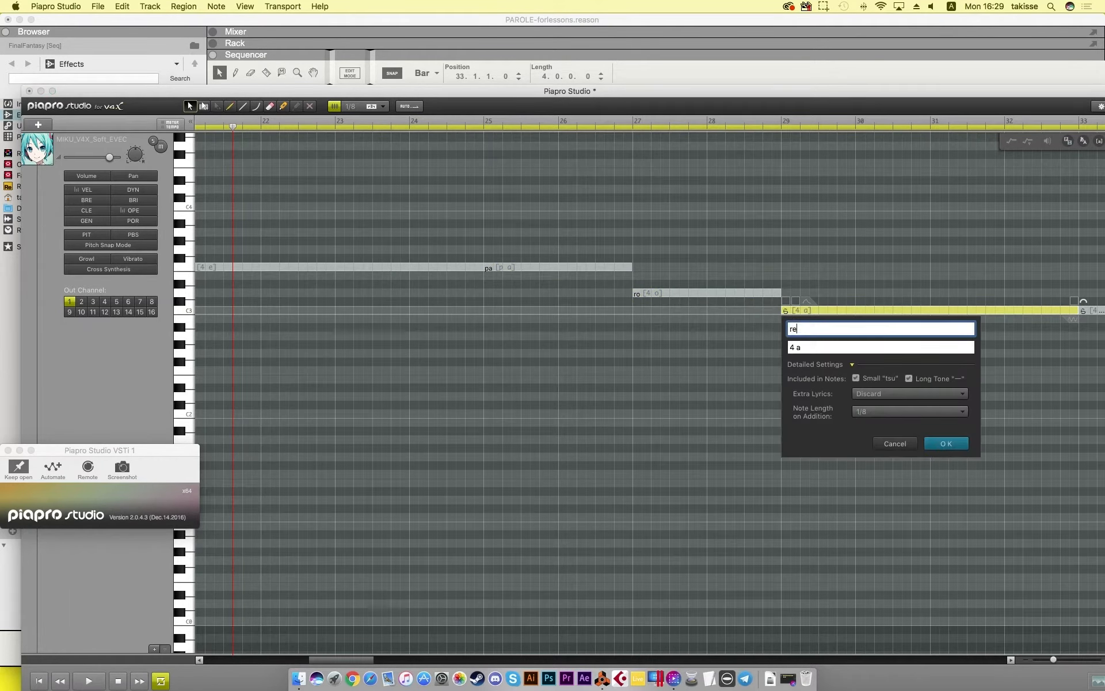
key(Return)
Step: Enter the lyric "a" on the vocal note at bar 33 and "mo" on the note right after it
drag(371, 656, 407, 660)
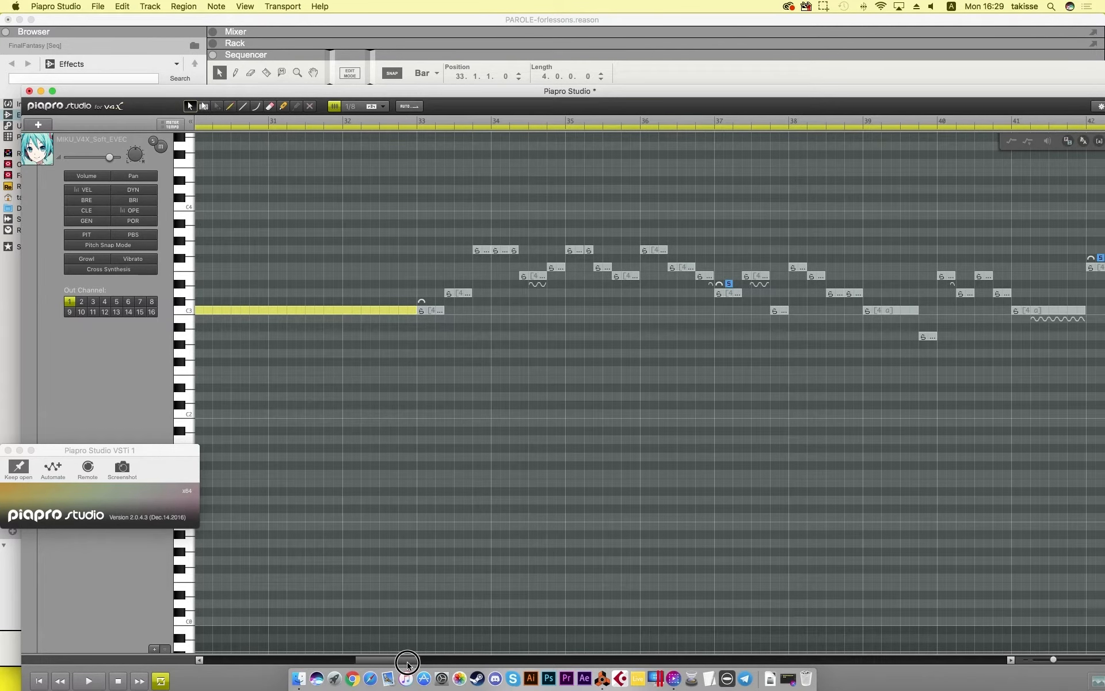
double_click(425, 309)
text(a)
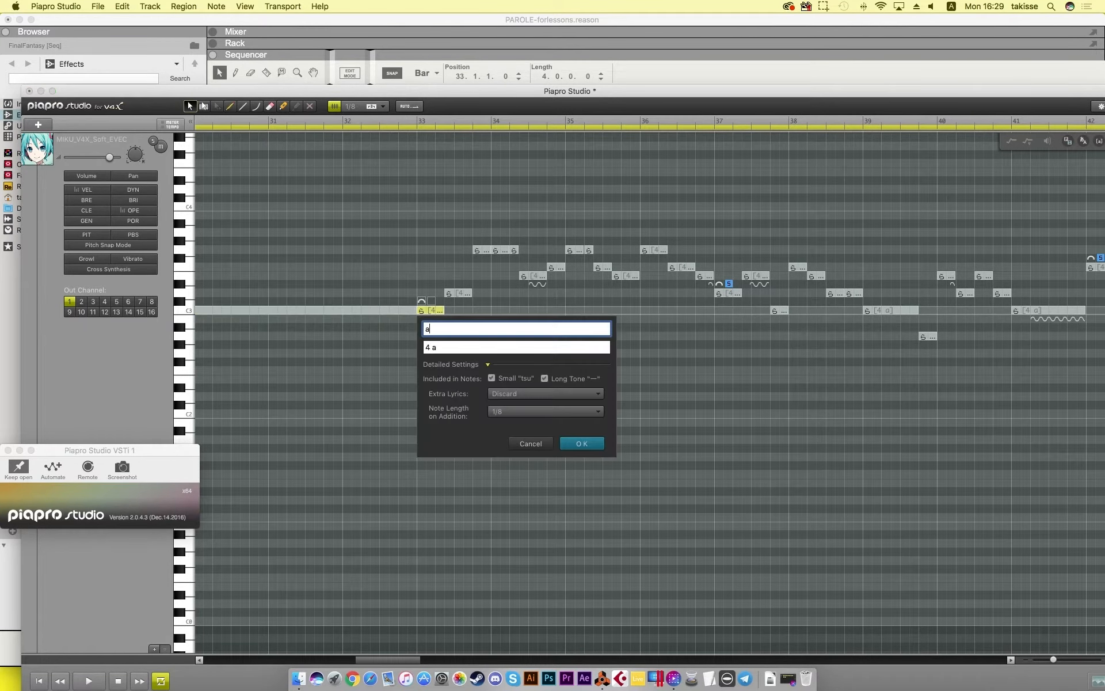
key(Return)
click(452, 294)
double_click(451, 294)
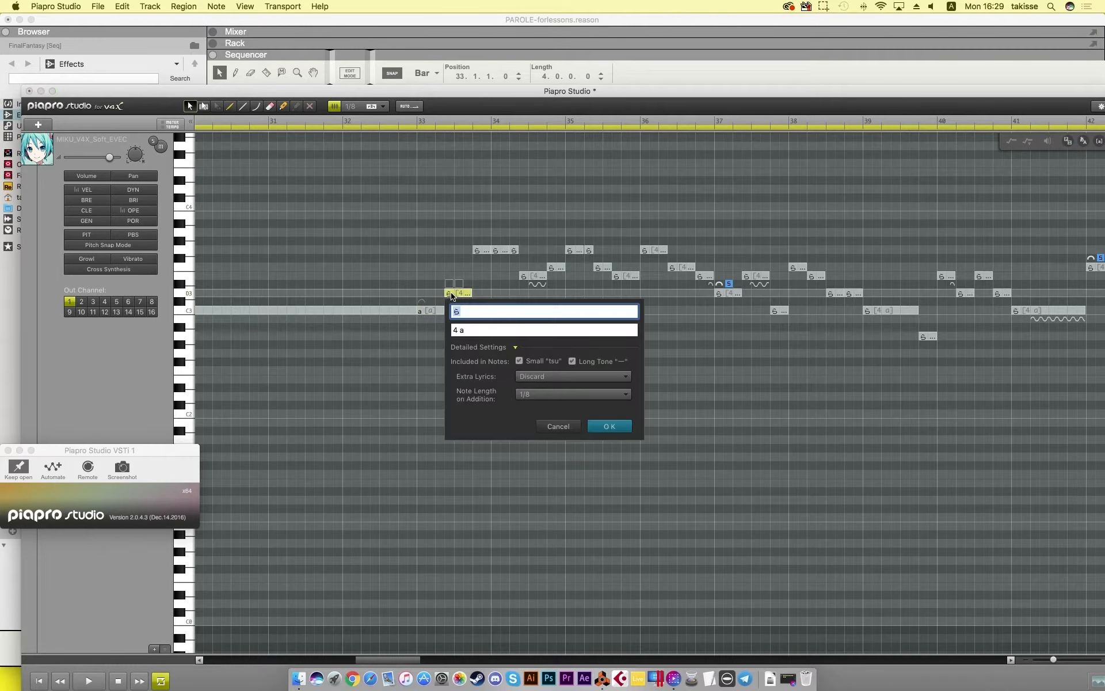
text(mo)
key(Return)
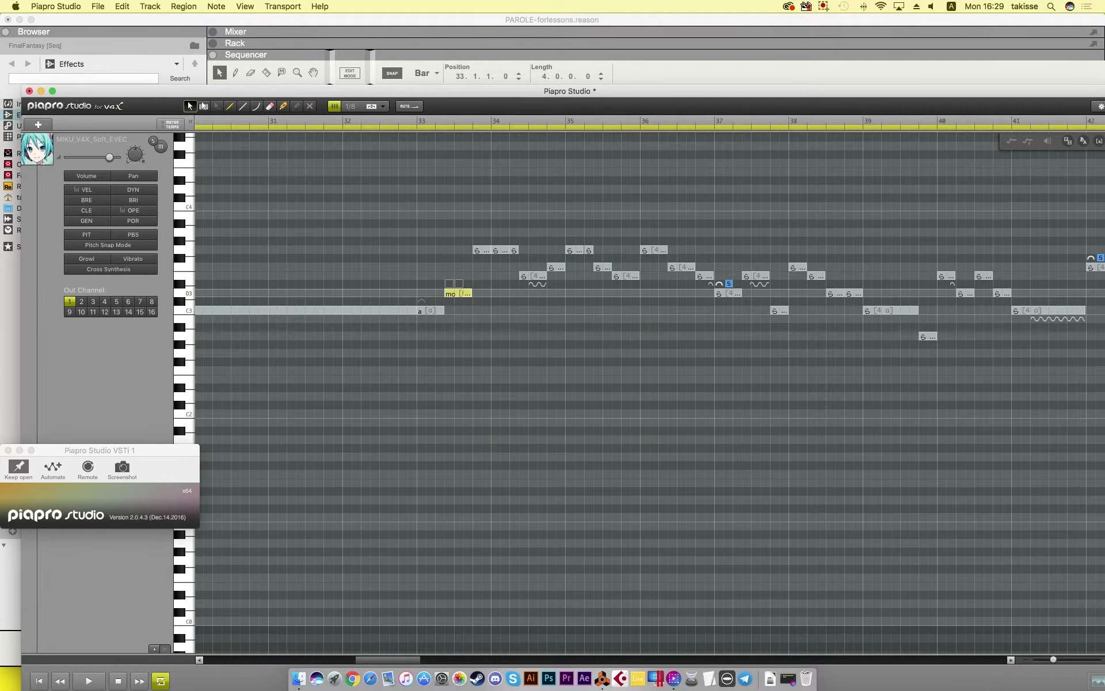
Step: Set the lyric of the third note of the bar 33 phrase to "ku"
click(484, 252)
double_click(484, 252)
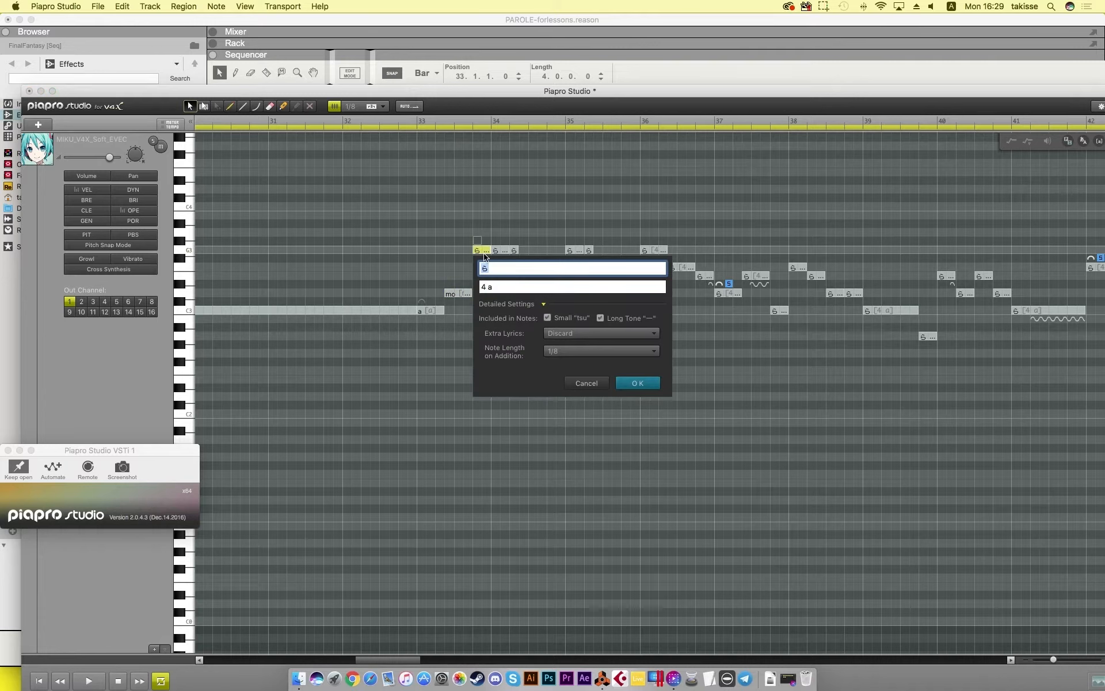
text(qu)
key(Return)
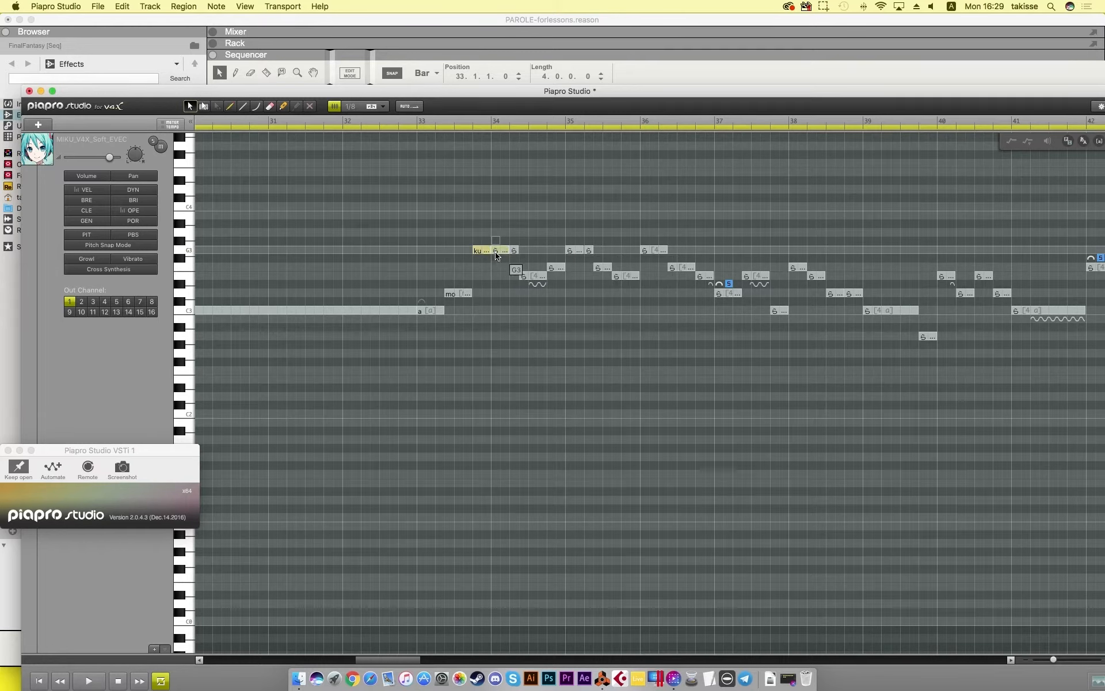
Step: Enter the lyrics "a" and "n" on the two notes directly after the "ku" note at bar 34
double_click(499, 251)
text(a)
key(Return)
double_click(514, 252)
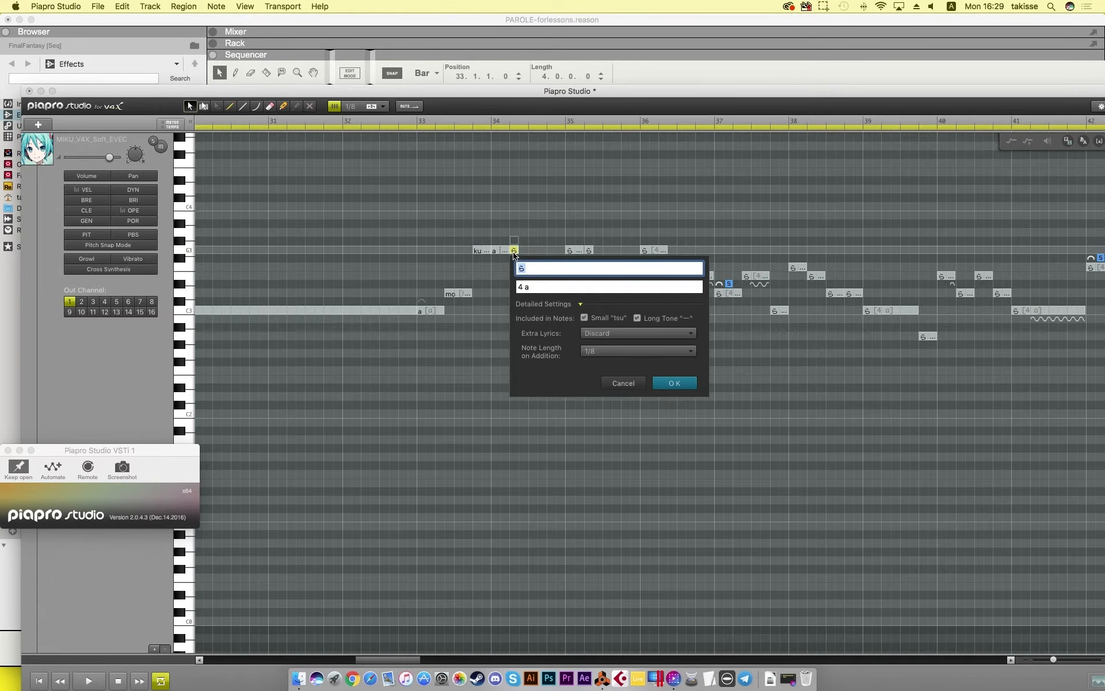
text(n)
key(Return)
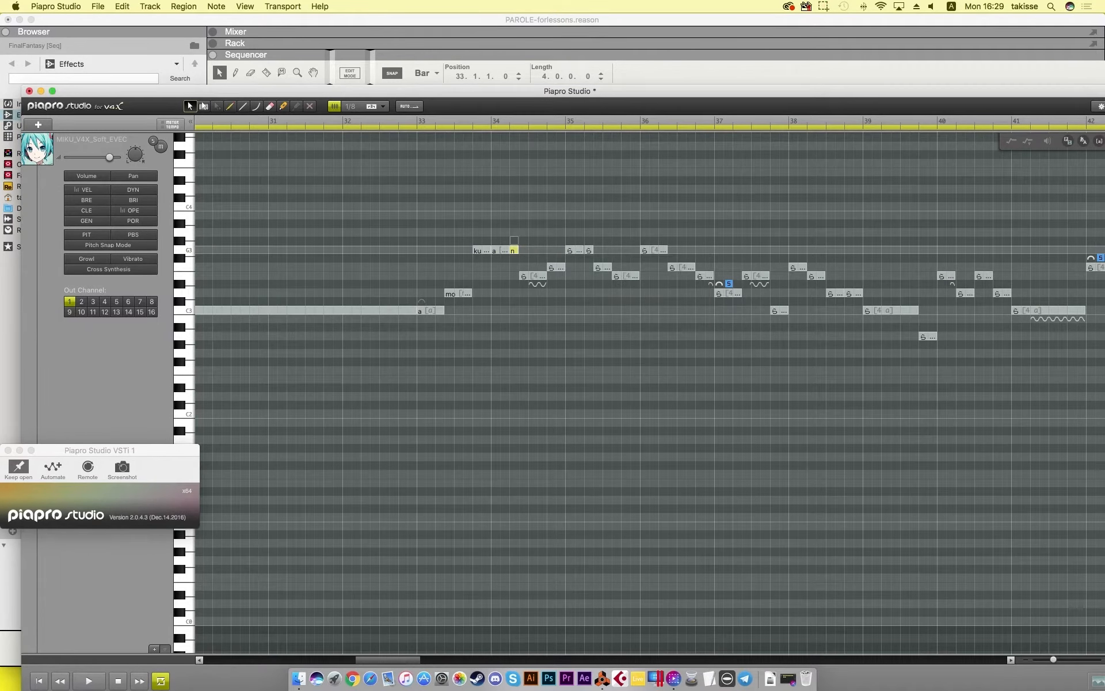
Step: Enter the lyric "do" on the vibrato note in bar 34 and "mi" on the note right after it
double_click(524, 276)
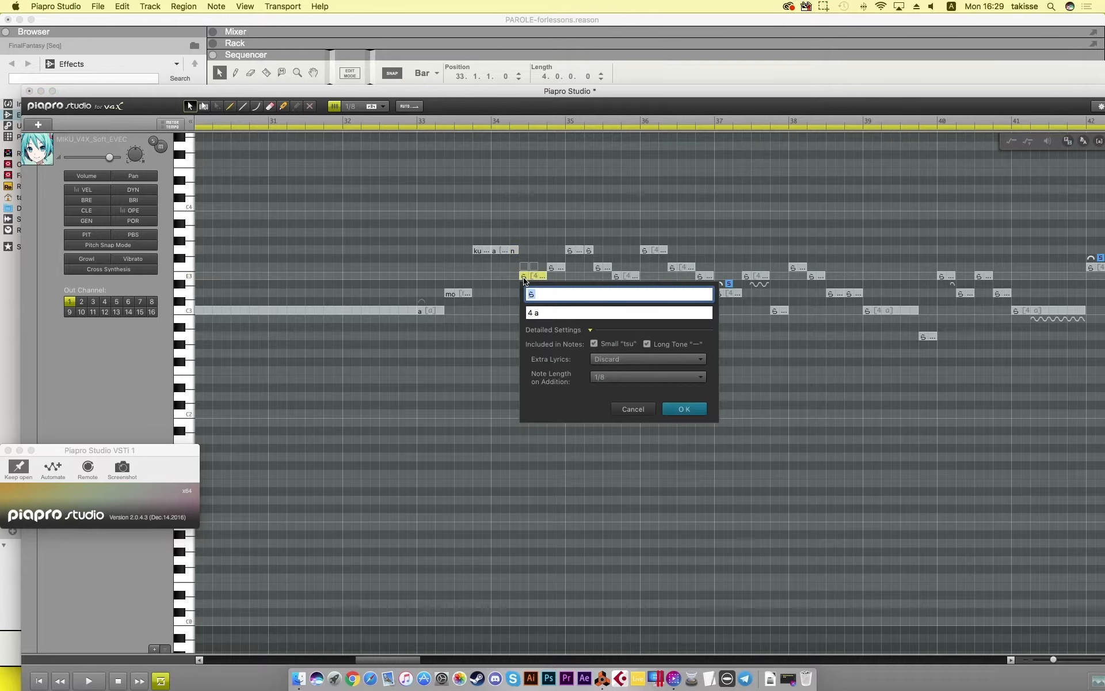
key(Return)
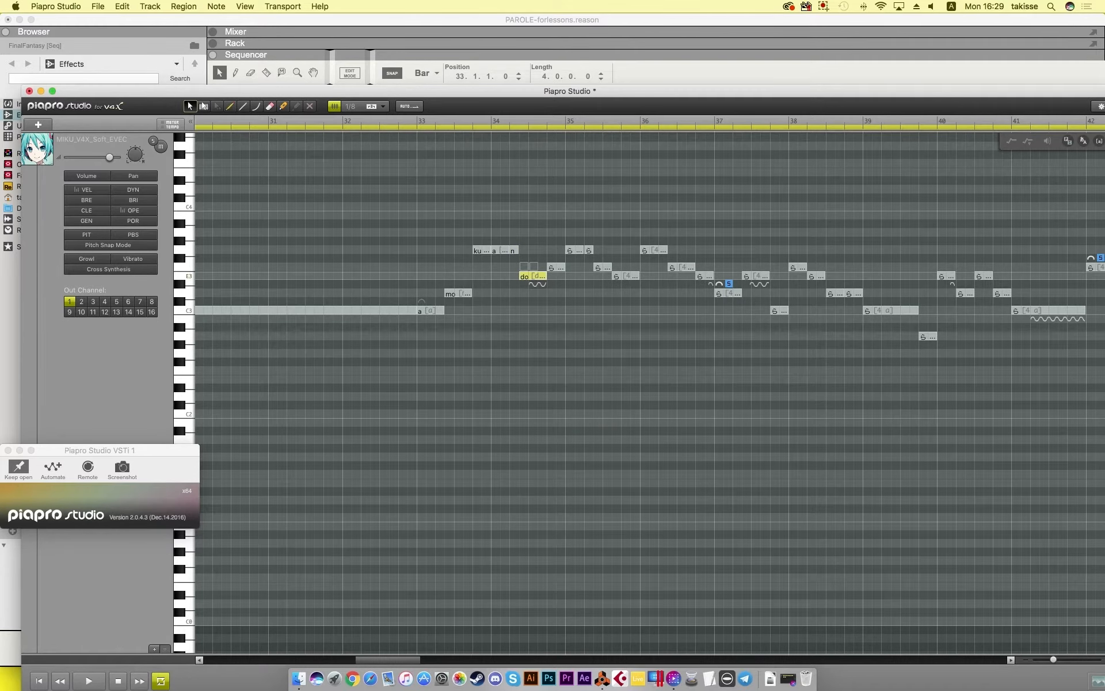
double_click(555, 268)
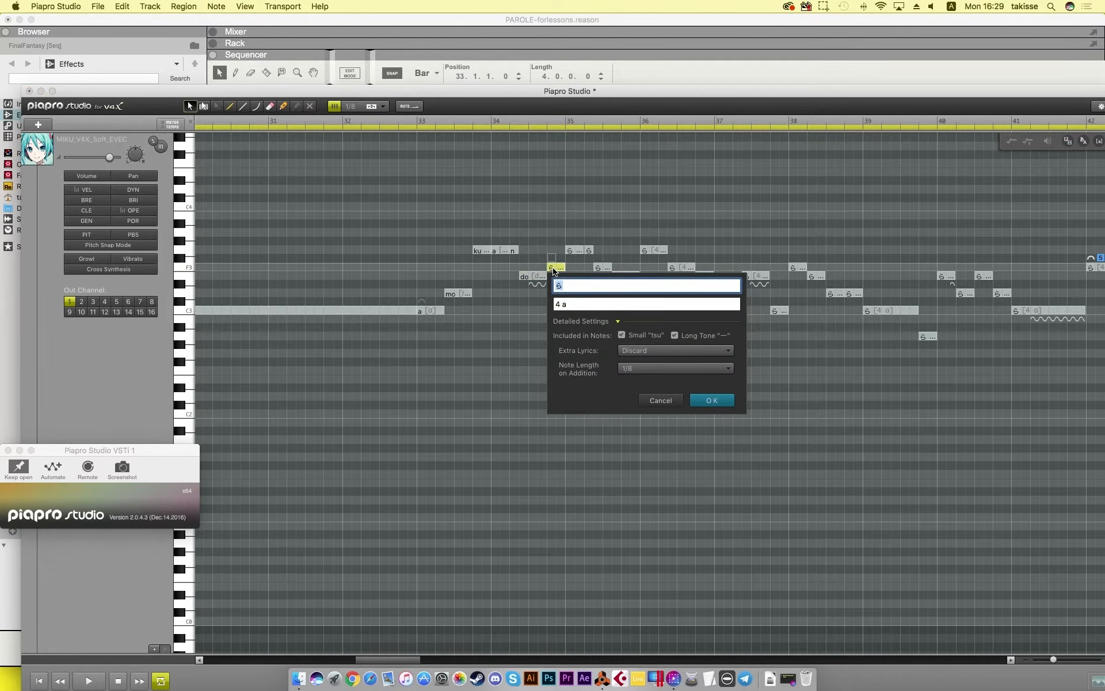
text(mi)
key(Return)
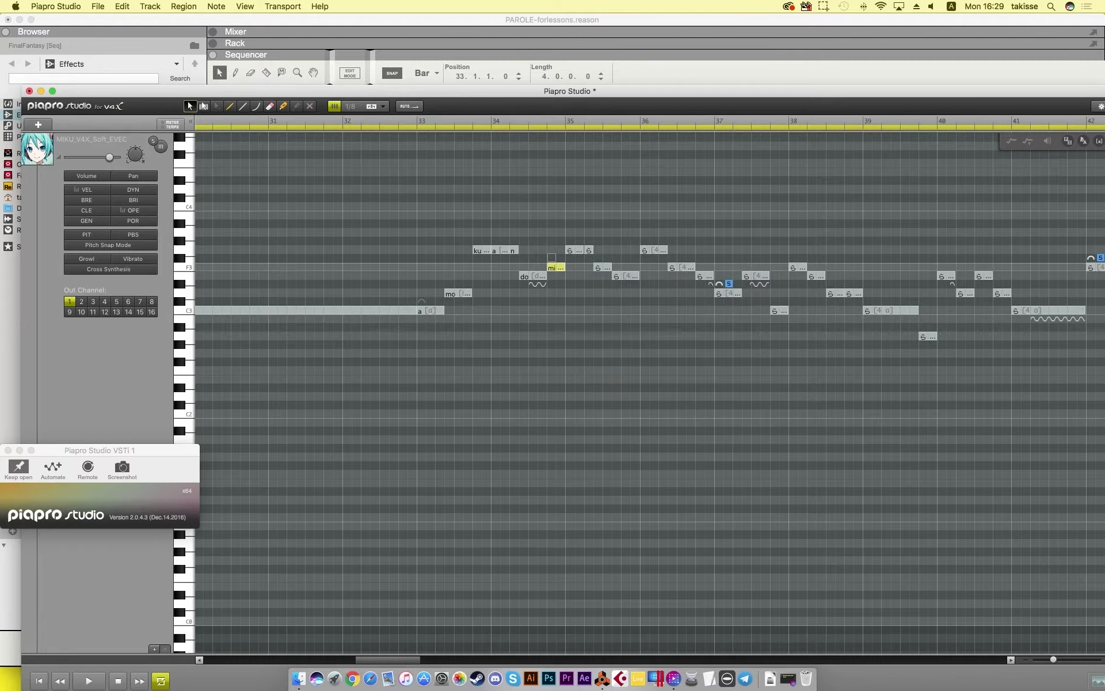
Step: Enter the lyrics "i" and "n" on the first two notes of bar 35
double_click(570, 251)
text(i)
key(Return)
click(590, 251)
double_click(590, 251)
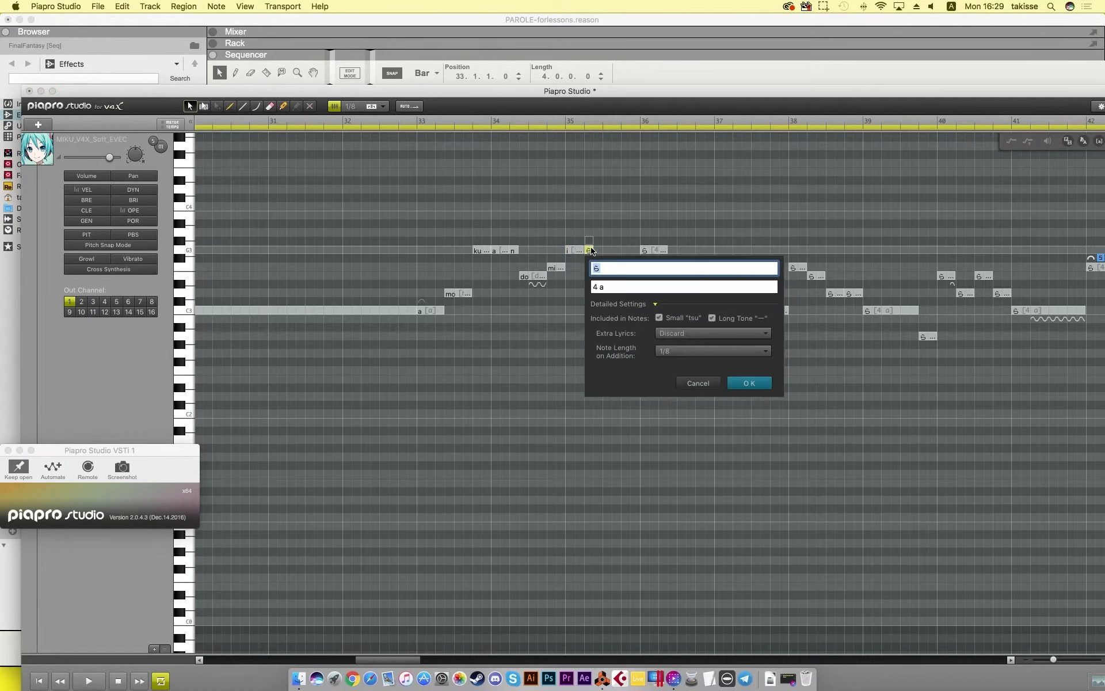
text(n)
key(Return)
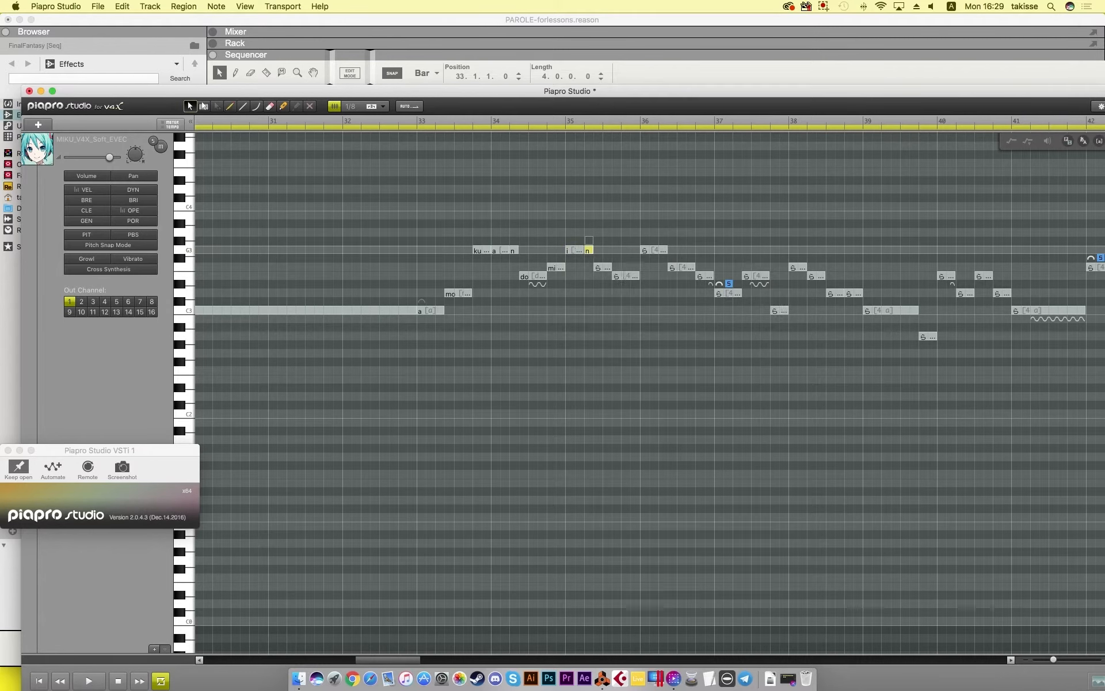
Step: Enter the lyrics "se" and "ni" on the last two notes of bar 35
click(598, 269)
double_click(599, 268)
text(se)
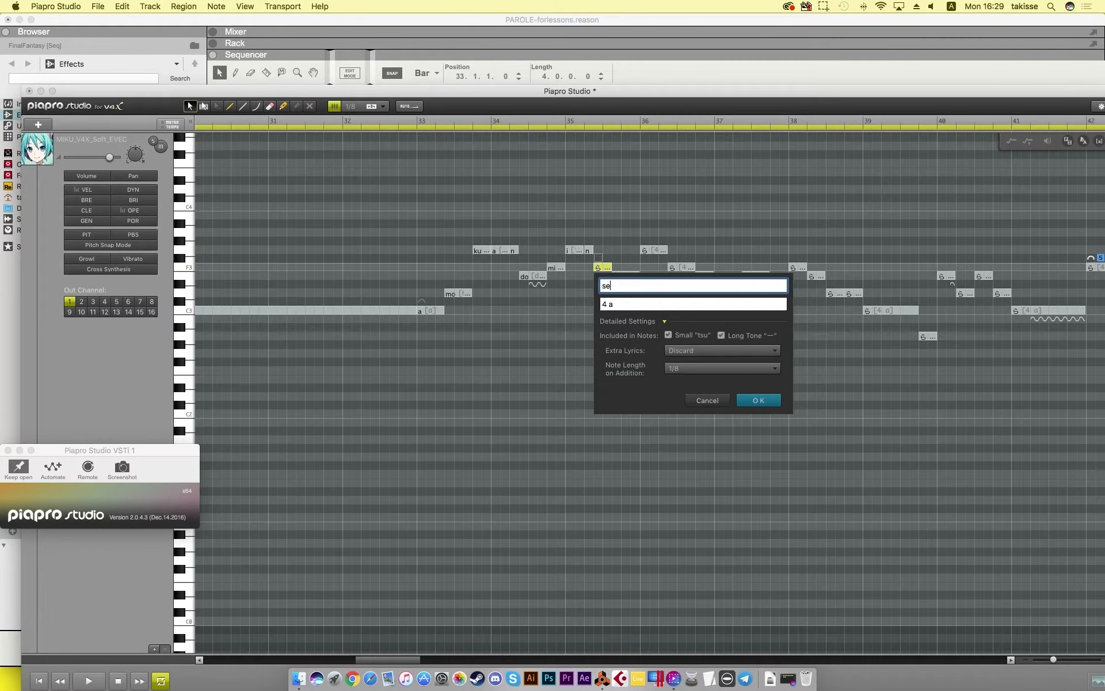
key(Return)
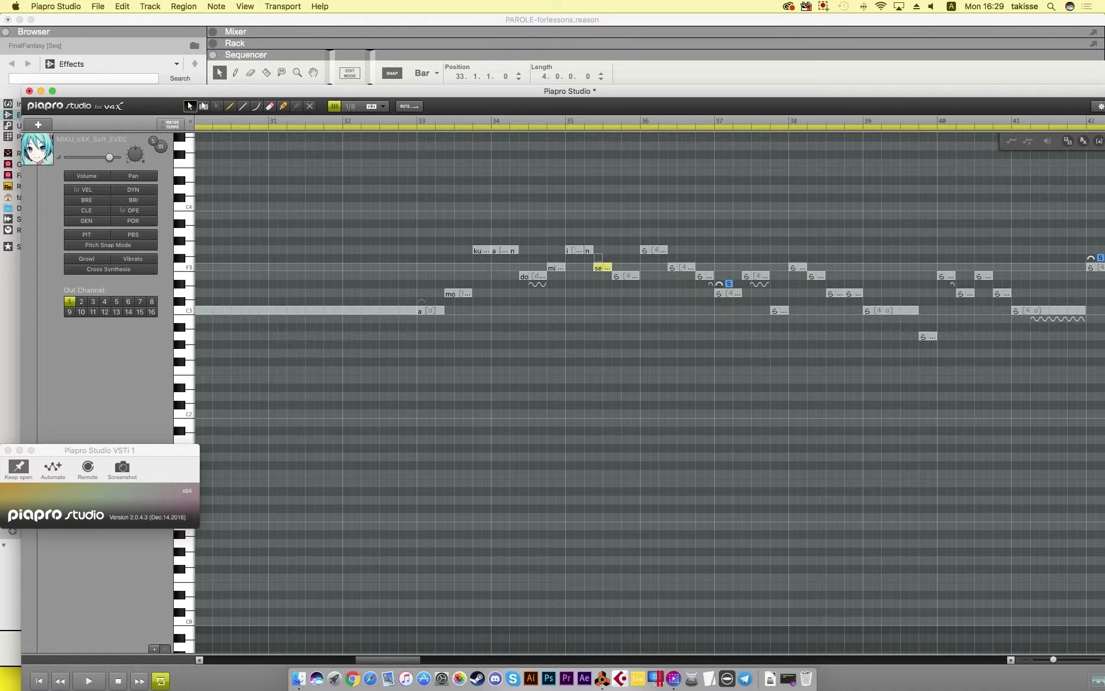
double_click(617, 276)
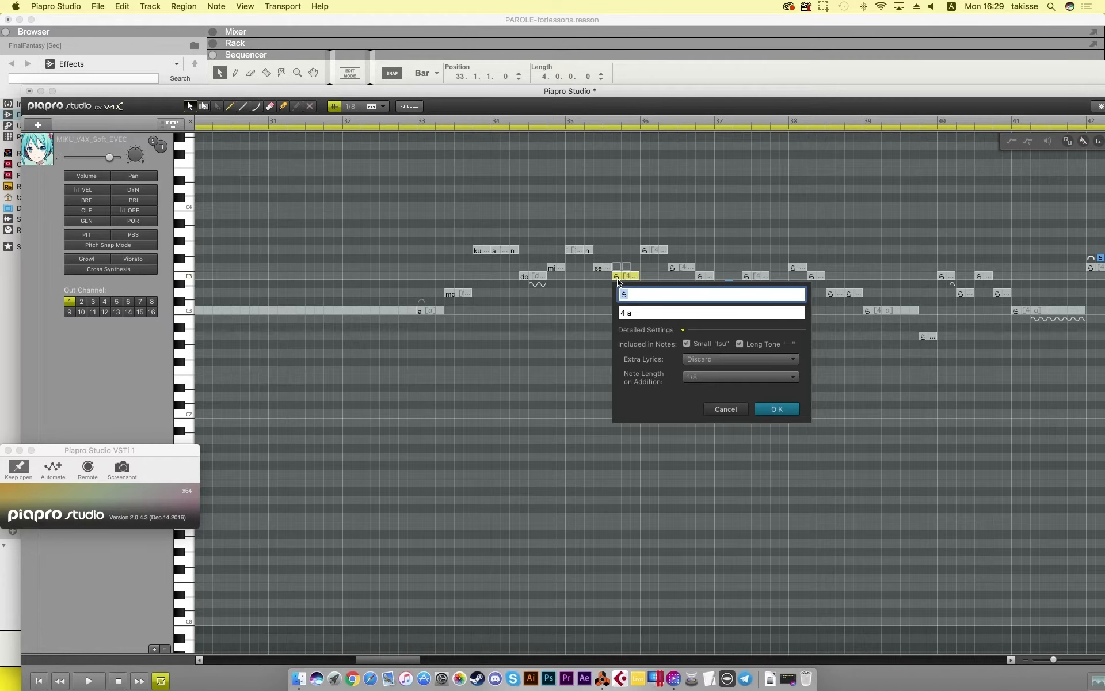
text(ni)
key(Return)
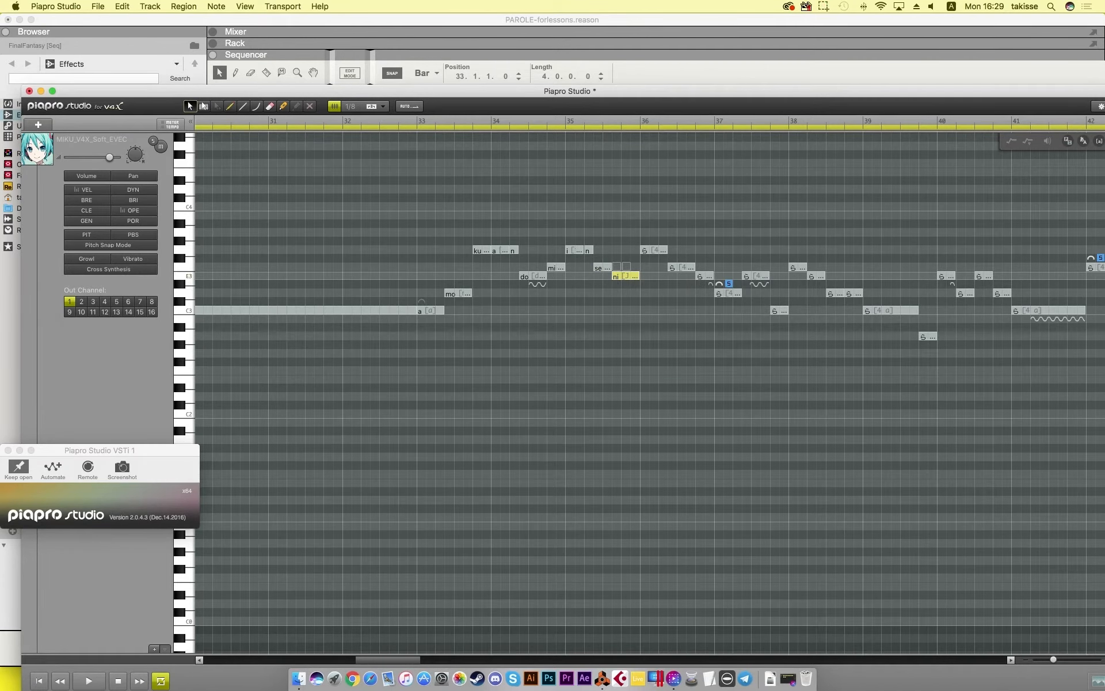
Step: Enter the lyrics "pa", "ro" and "re" on the three notes of bar 36
double_click(653, 250)
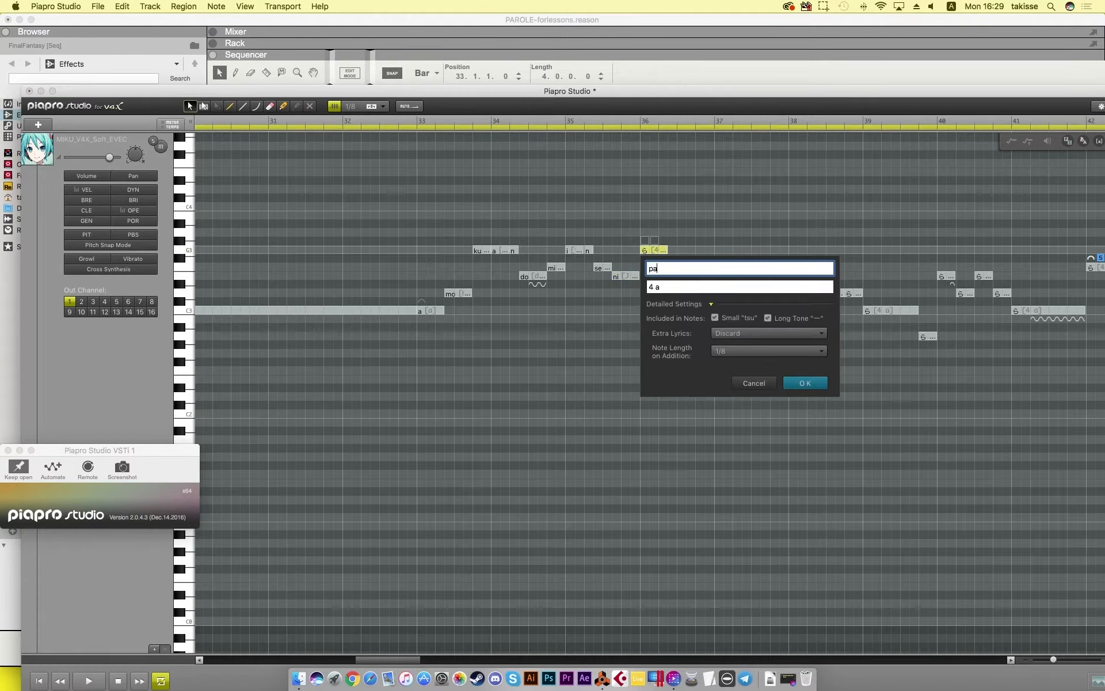
key(Return)
double_click(677, 268)
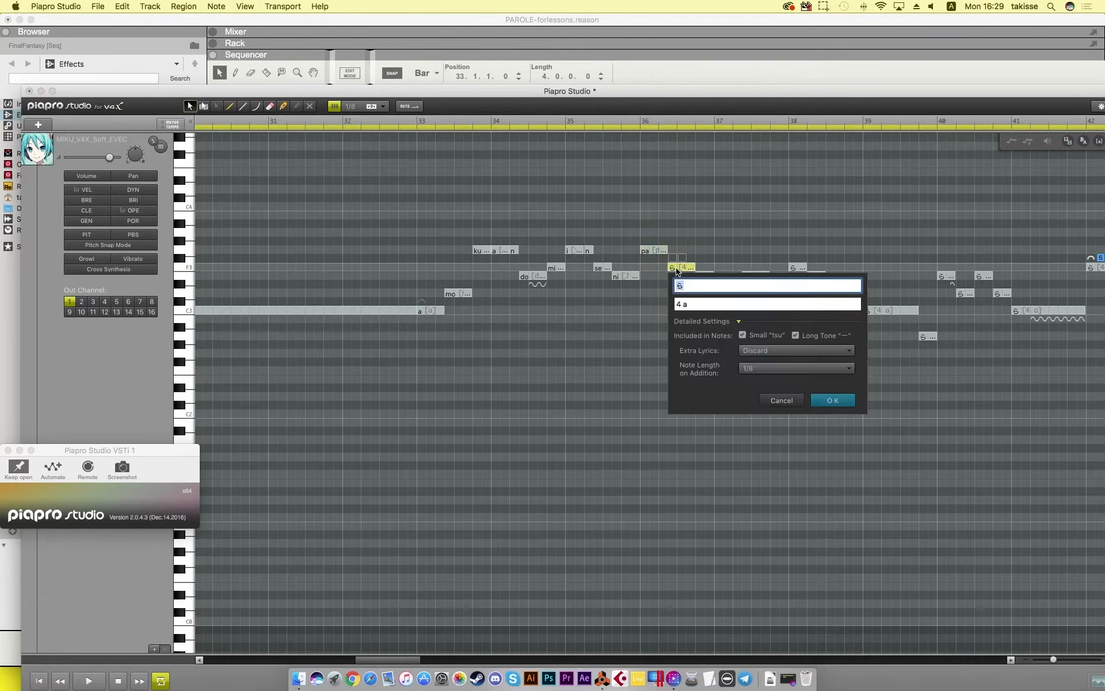
key(Return)
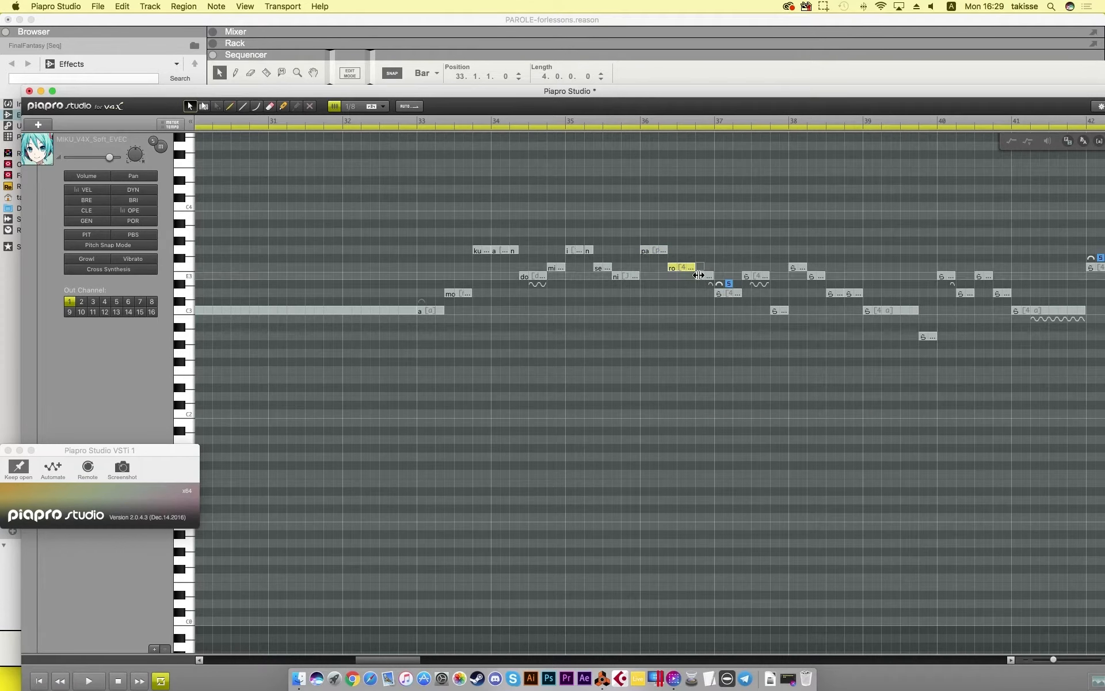
double_click(703, 276)
text(re)
key(Return)
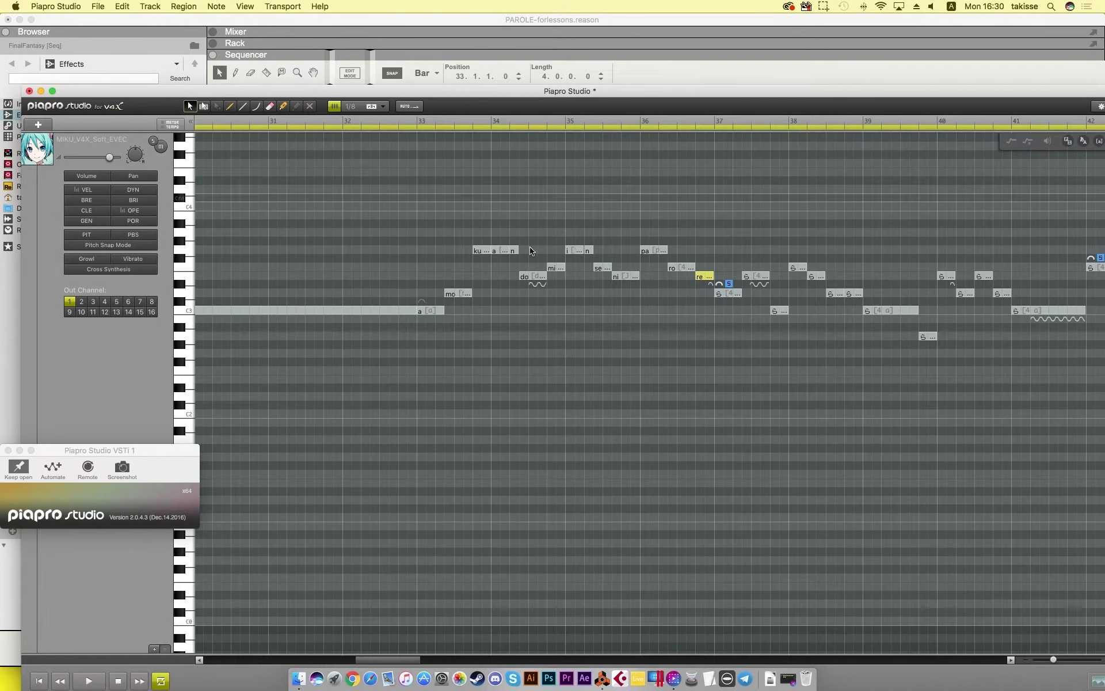
Step: Switch to Reason, set the loop from bar 13 to bar 37, and place the song position at bar 13
drag(386, 660, 309, 659)
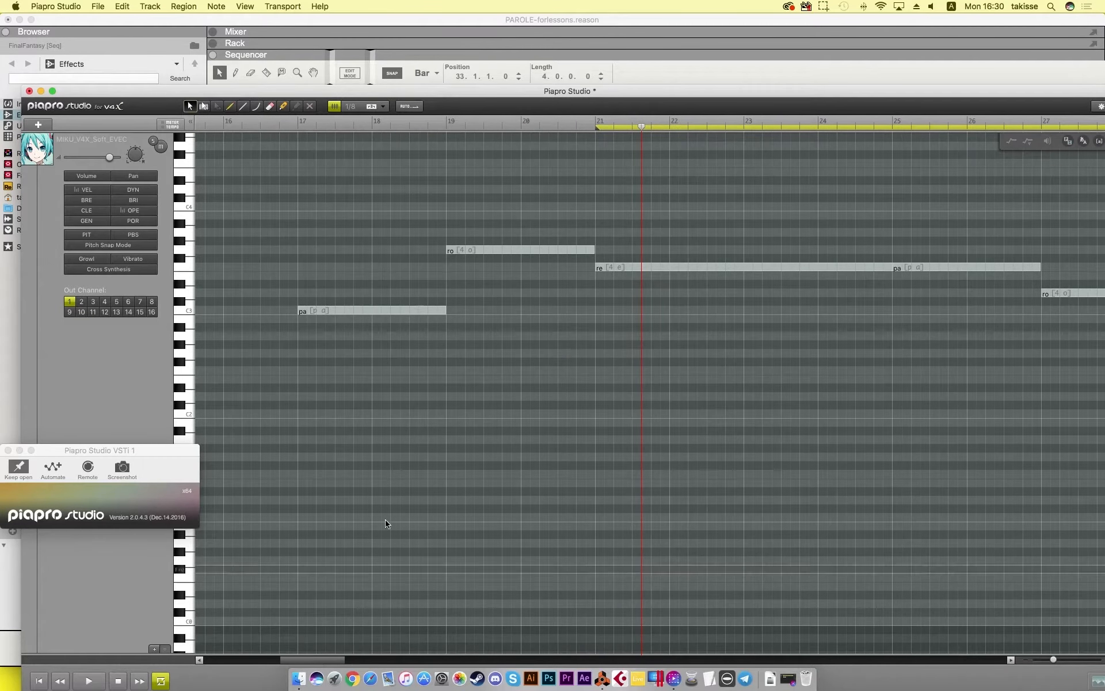
click(823, 68)
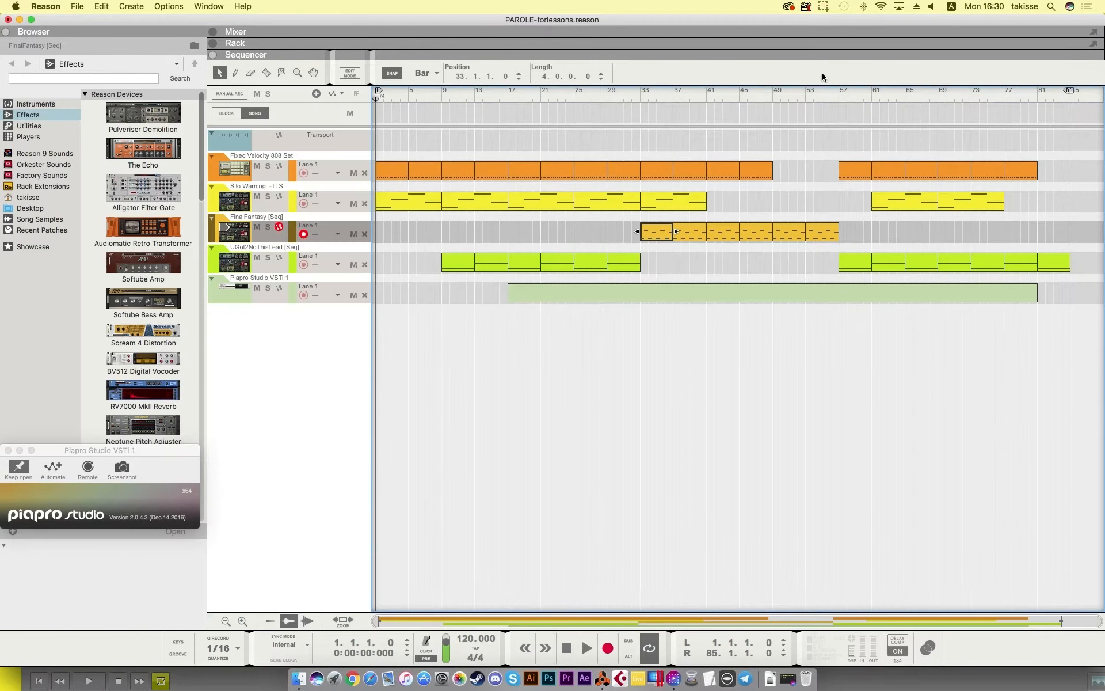
drag(378, 94, 505, 114)
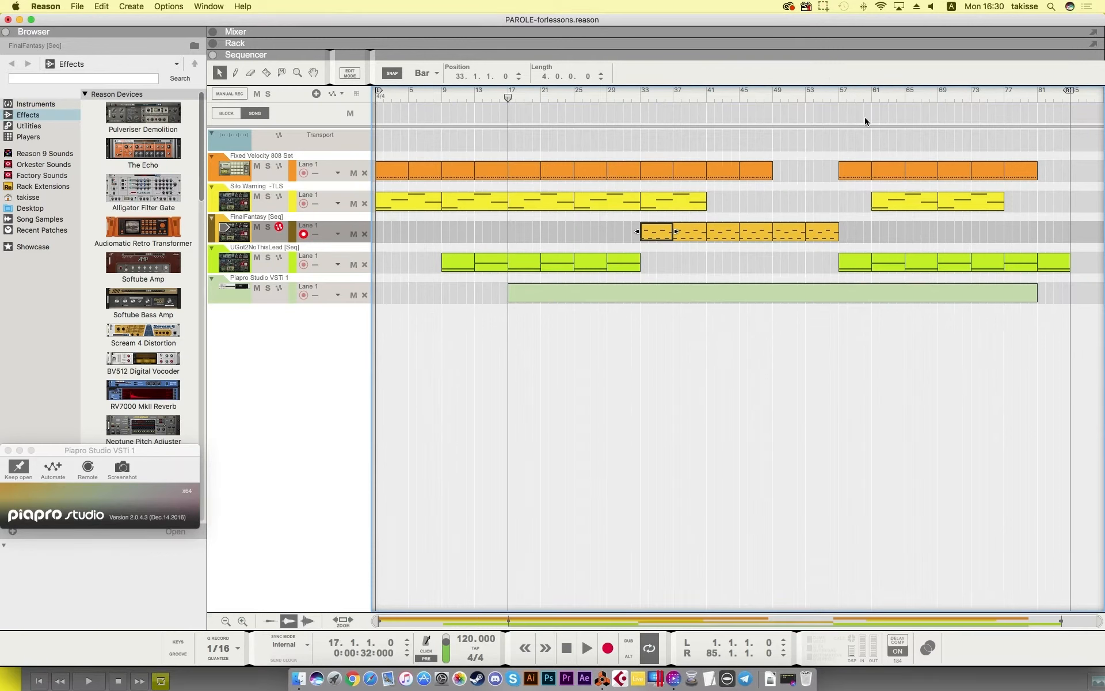
drag(489, 99, 479, 103)
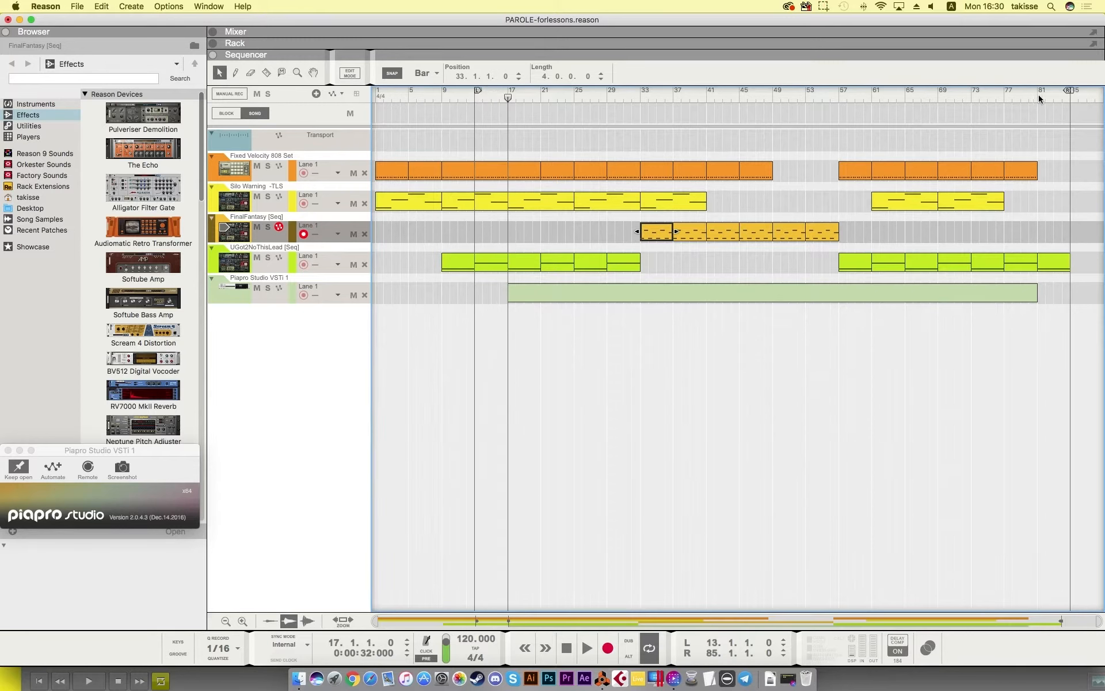
drag(1068, 91, 674, 111)
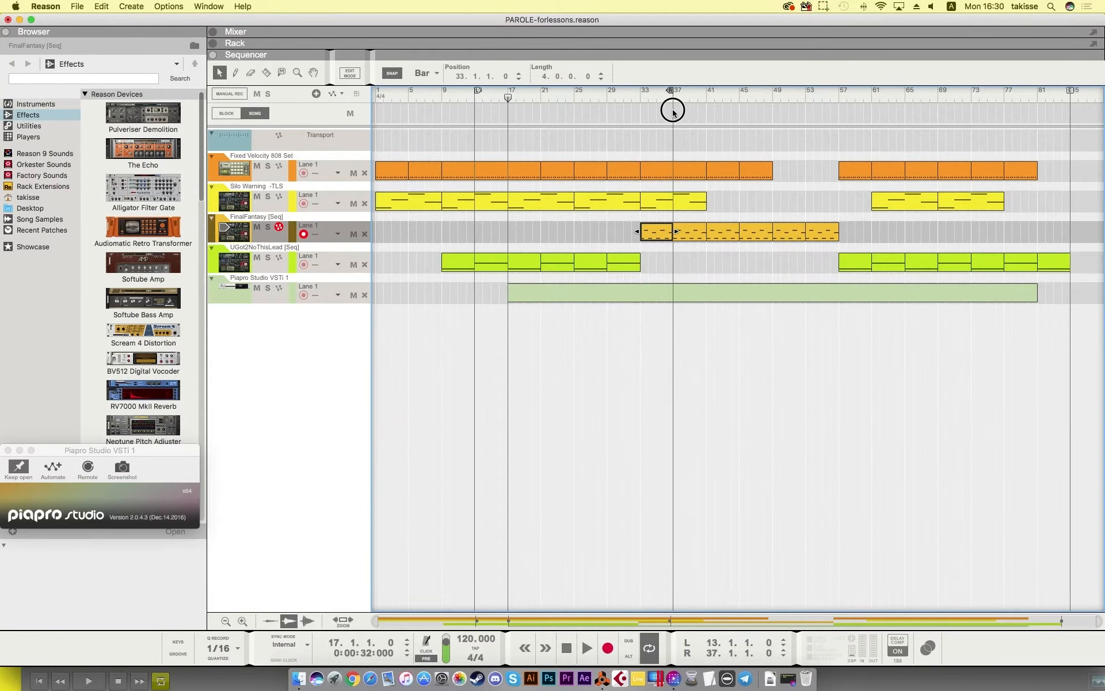
drag(508, 102, 479, 98)
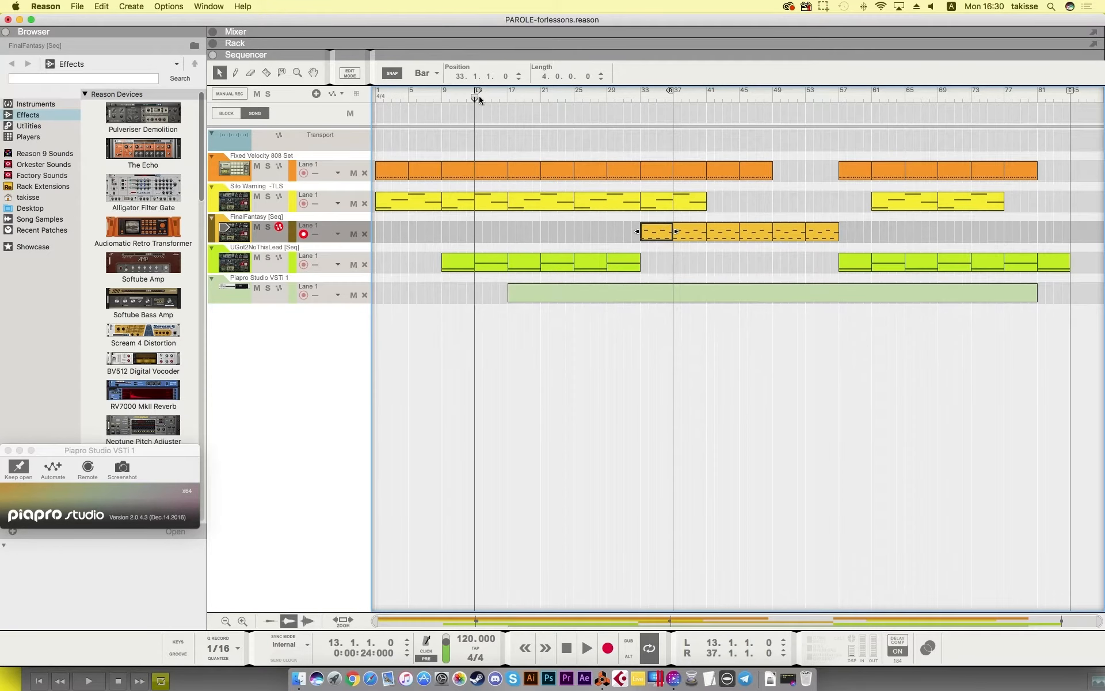
Step: Play back the looped section from bar 13 in Reason, stop playback, and return to Piapro Studio
key(space)
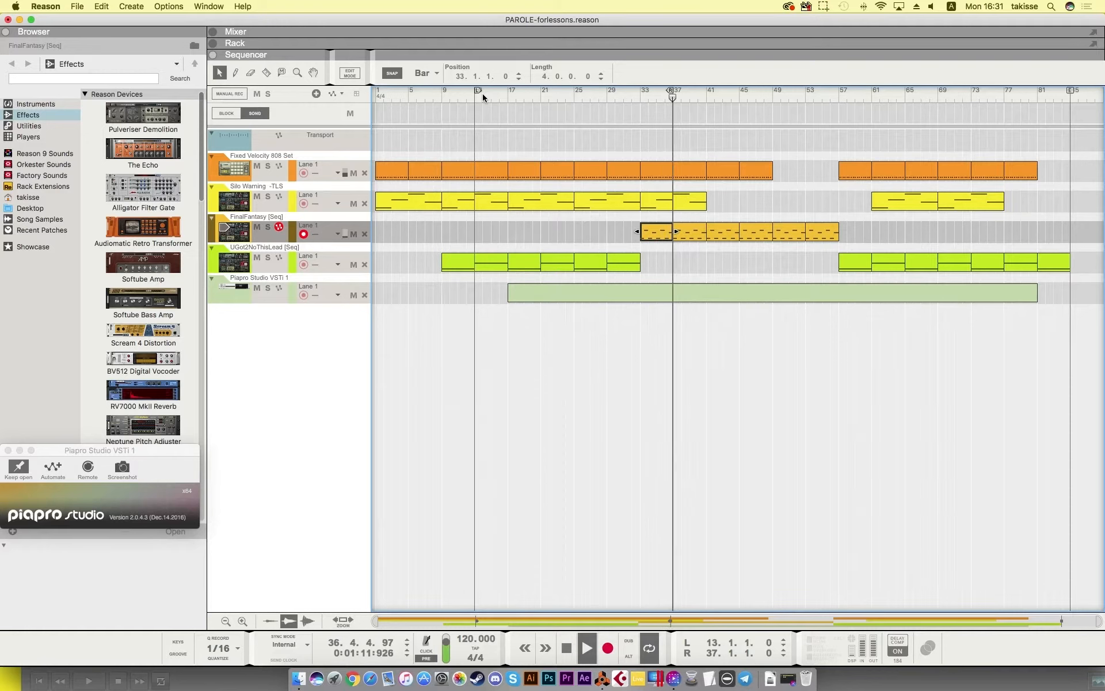
click(567, 648)
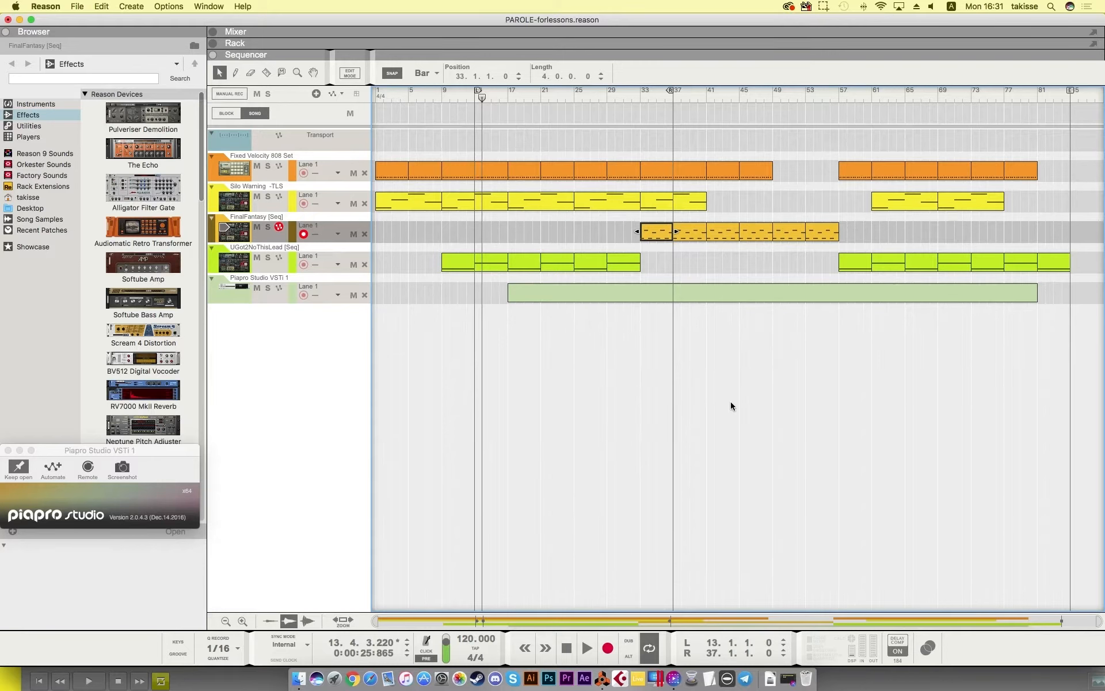
click(208, 6)
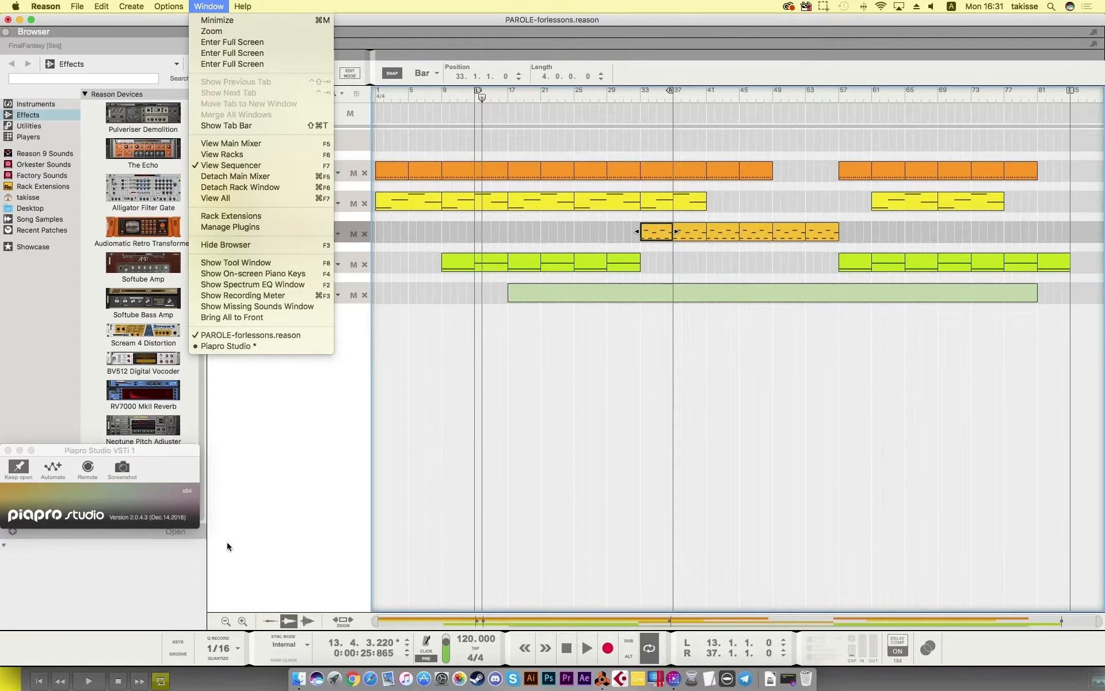
click(254, 346)
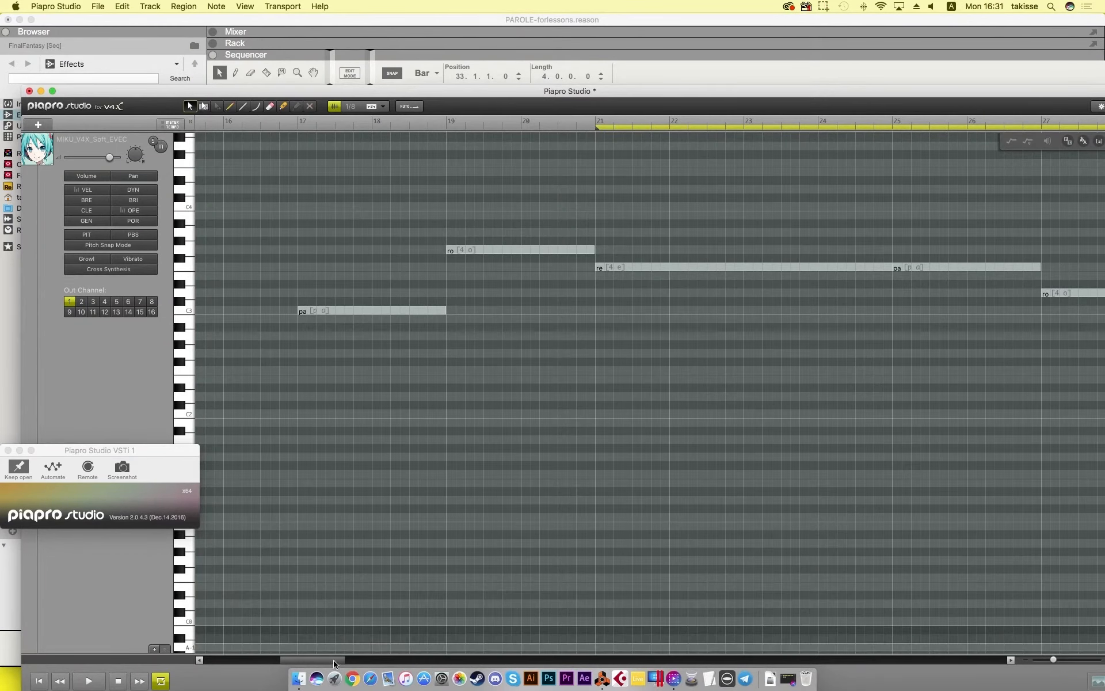
Step: Look over the notes with lyrics from bar 17 onward and place the song position at the start of the "ku" note in bar 33
drag(346, 665, 396, 662)
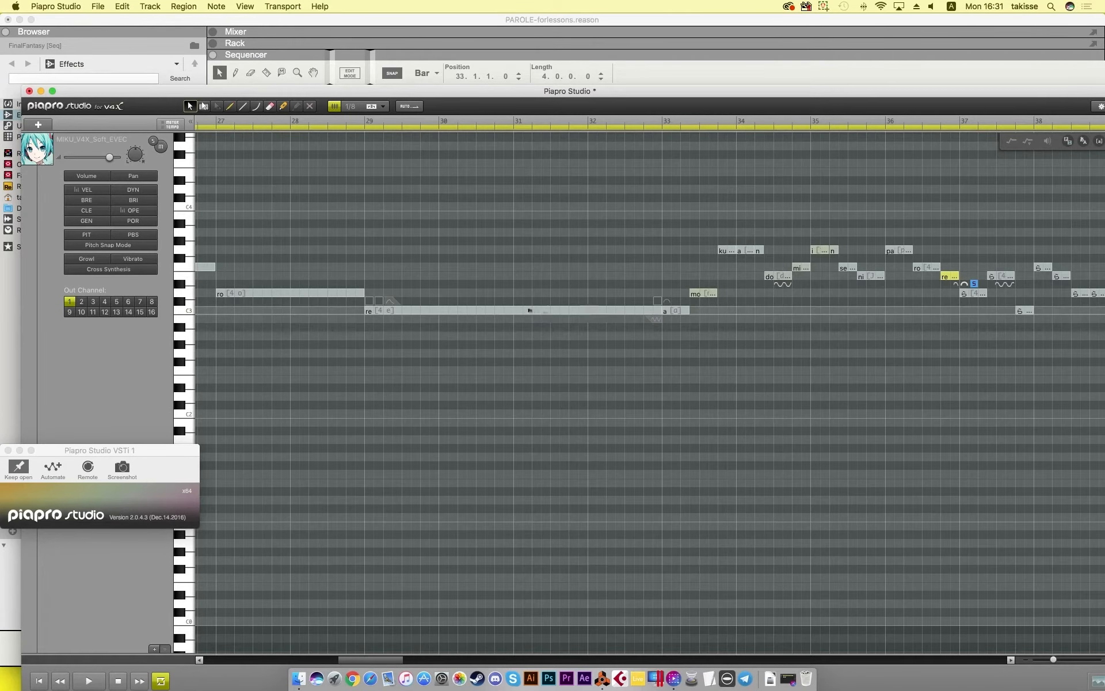
drag(368, 658, 319, 656)
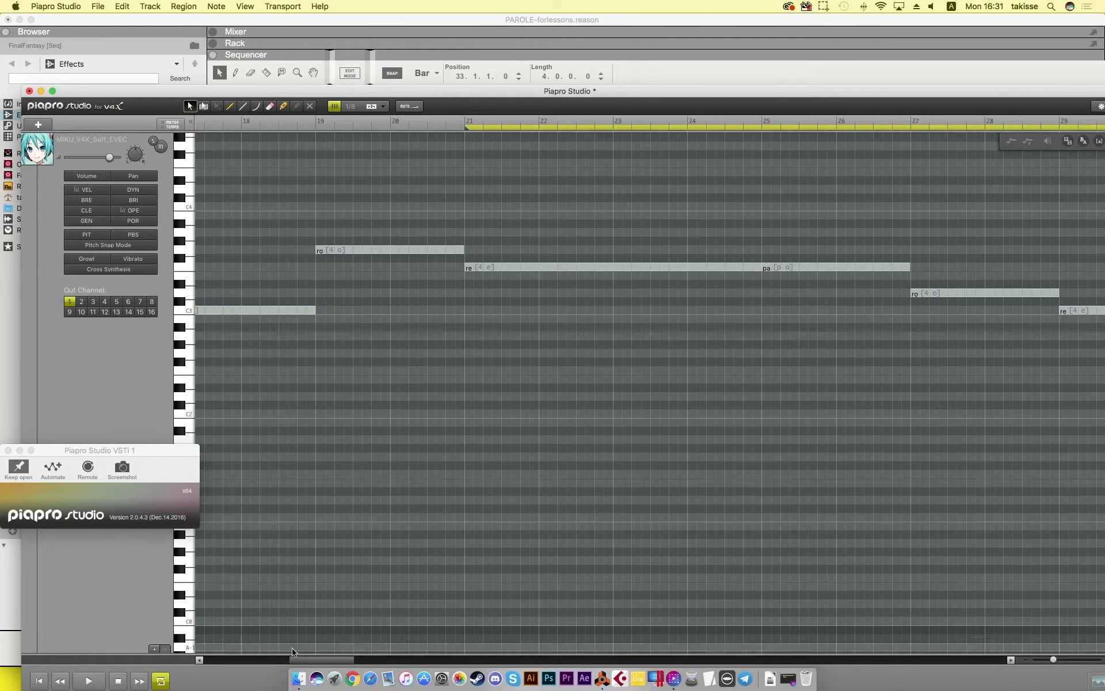
drag(295, 657, 289, 657)
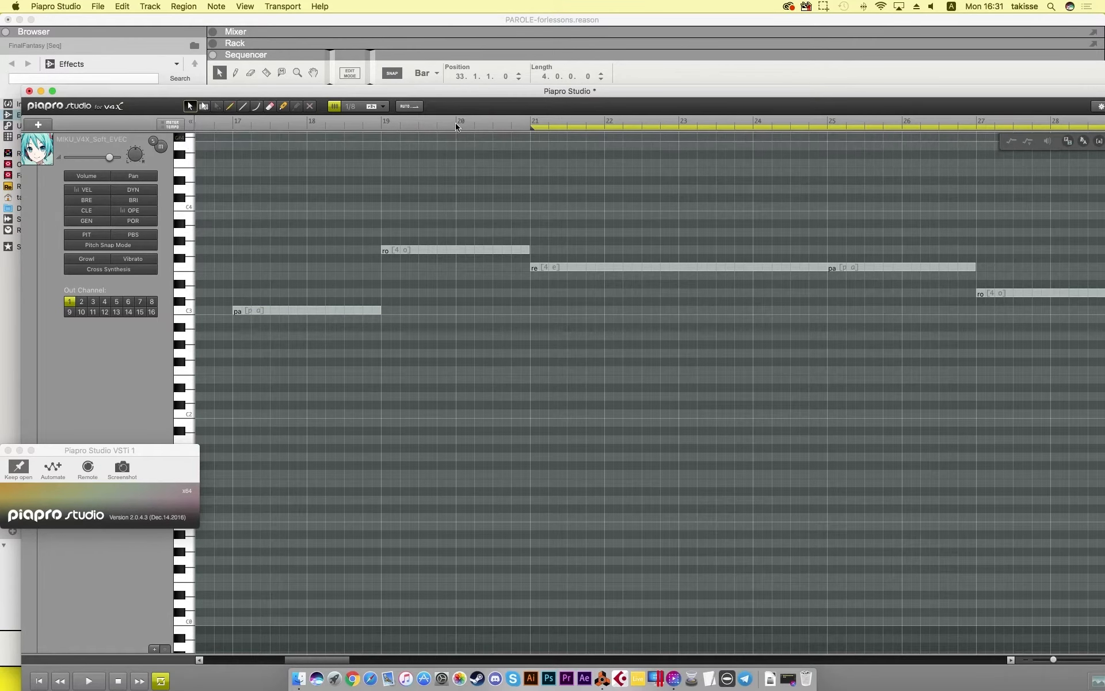
click(541, 122)
drag(540, 126, 537, 126)
drag(325, 660, 392, 648)
click(530, 125)
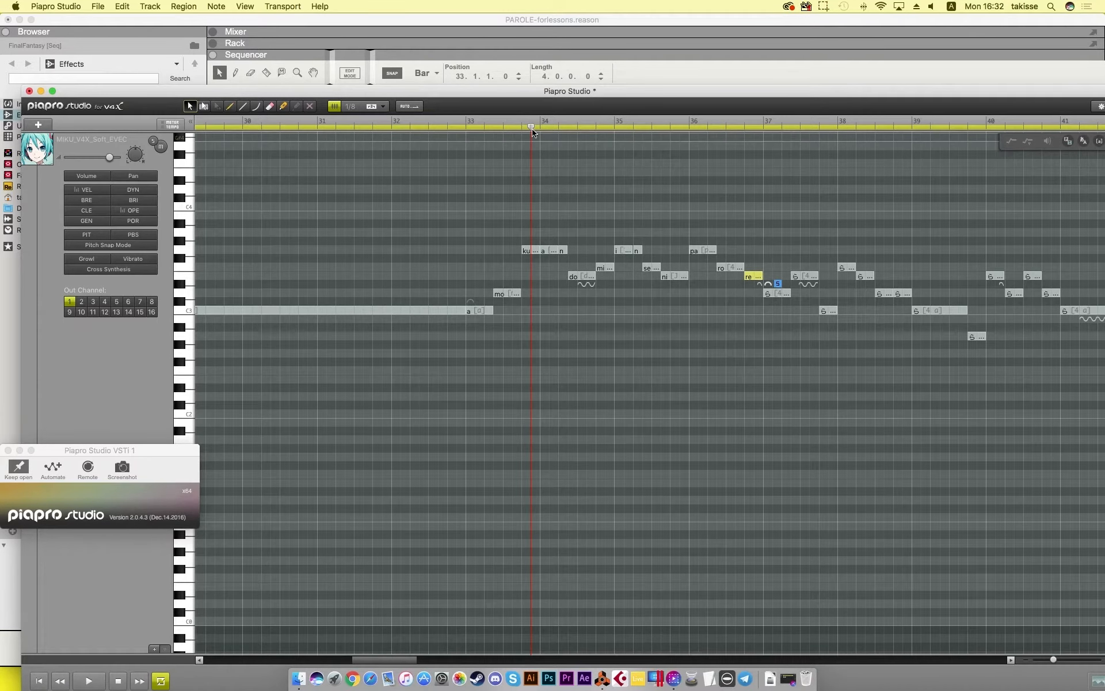
drag(530, 128, 522, 127)
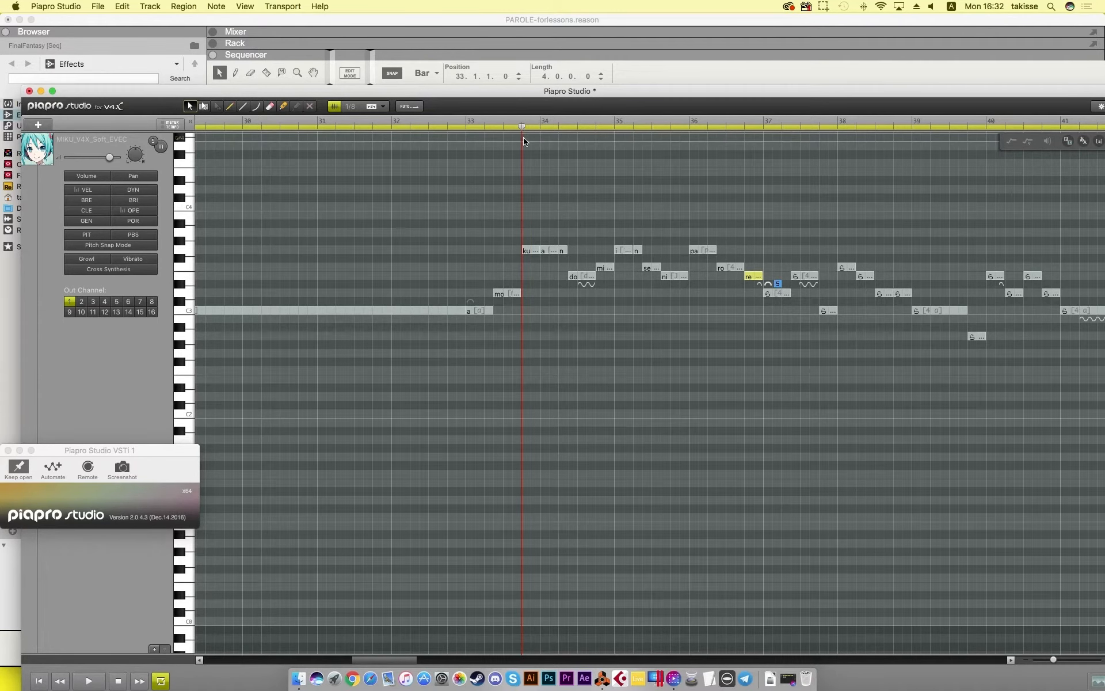
Step: Change the lyric of the "ku" note at the end of bar 33 to "qu" and reopen its lyric for editing
double_click(535, 251)
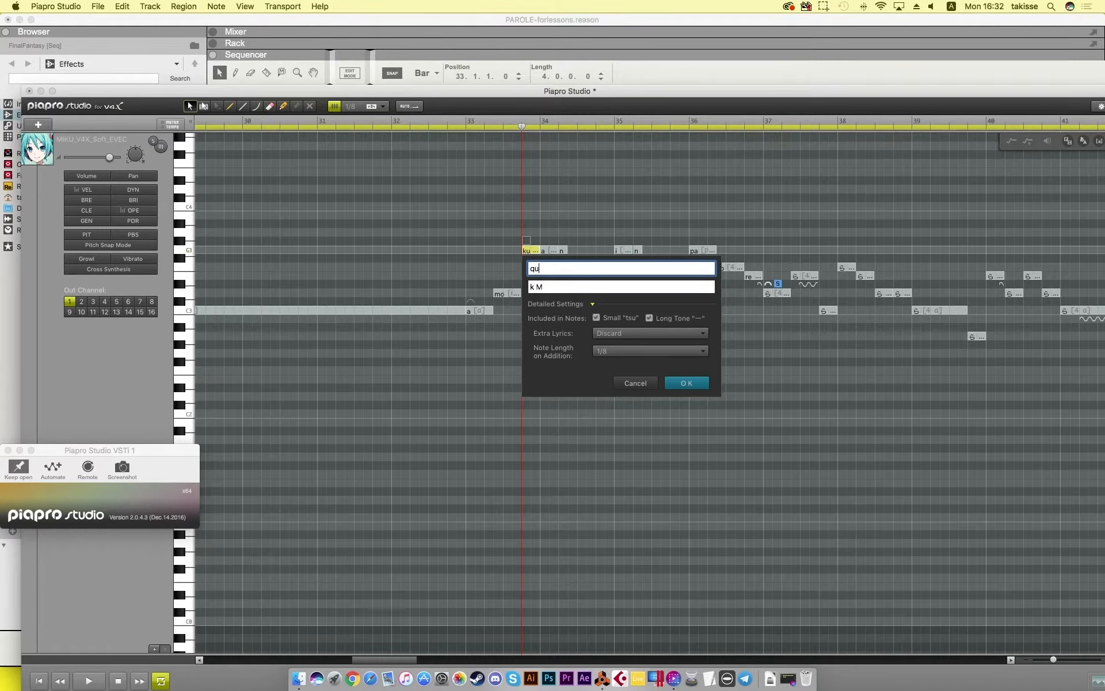
key(Return)
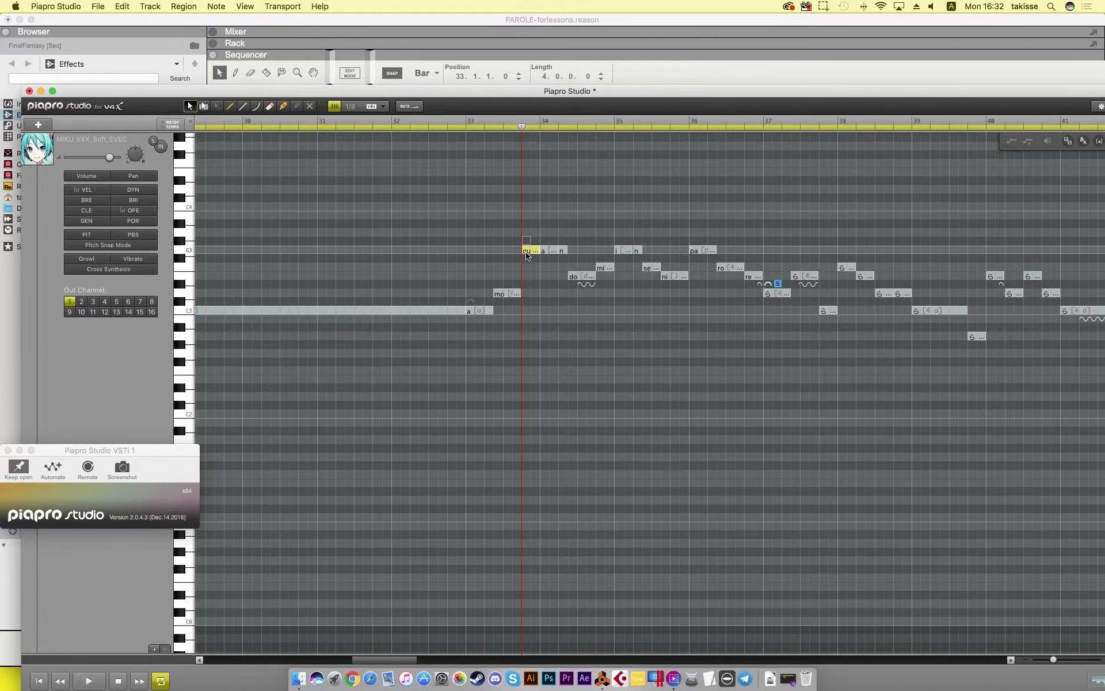
double_click(527, 254)
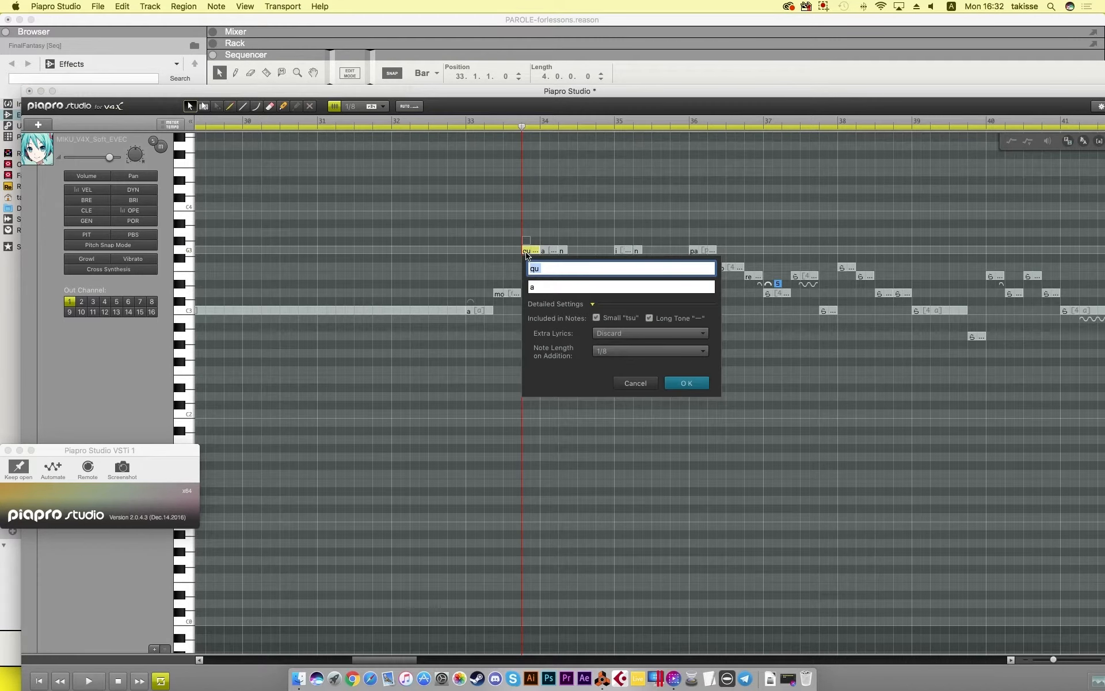
Step: Move the Piapro Studio song position to the start of bar 21
click(520, 122)
drag(520, 122, 888, 122)
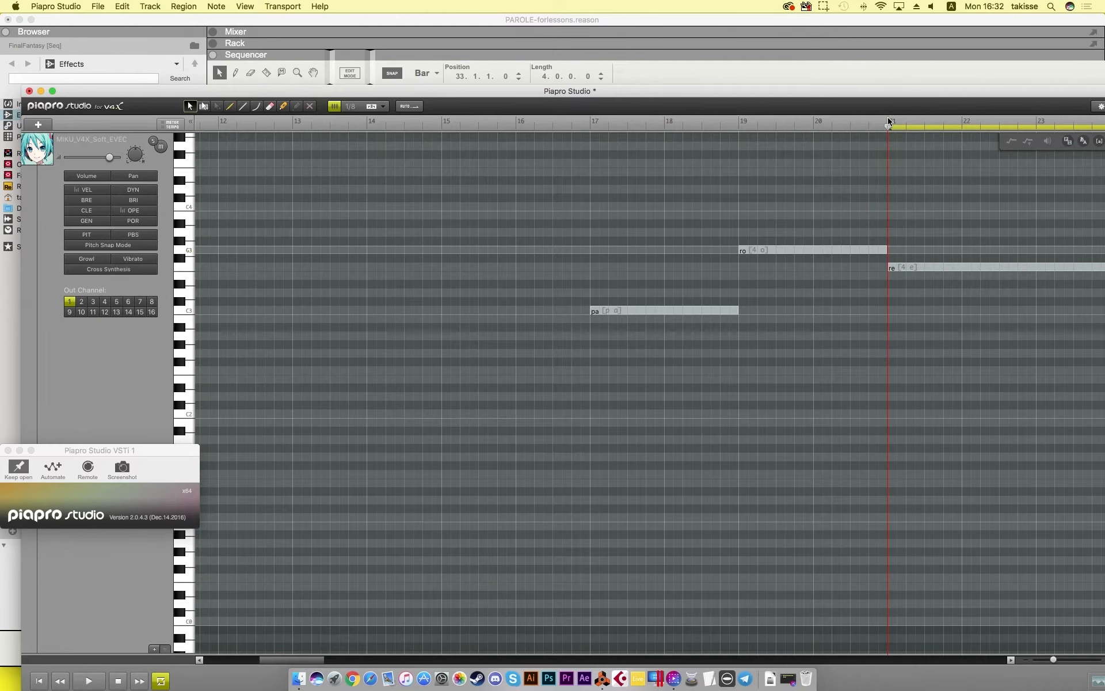
Step: Try the lyric "le" on the "re" note starting at bar 21 and play the song from bar 13 in Reason
double_click(894, 273)
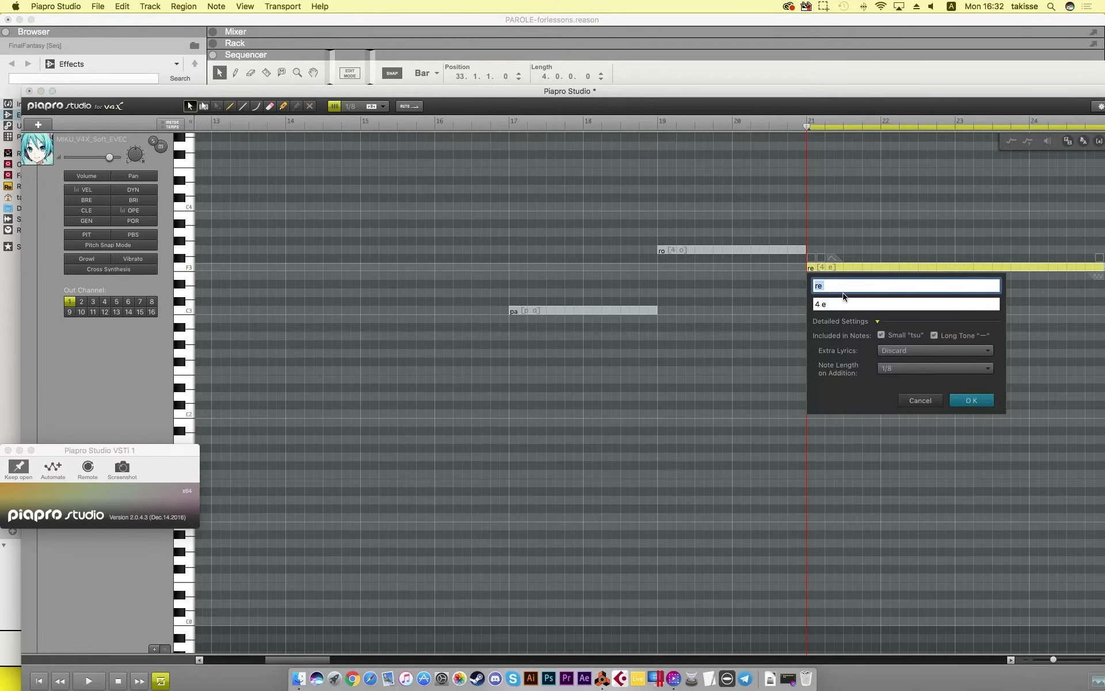
key(Return)
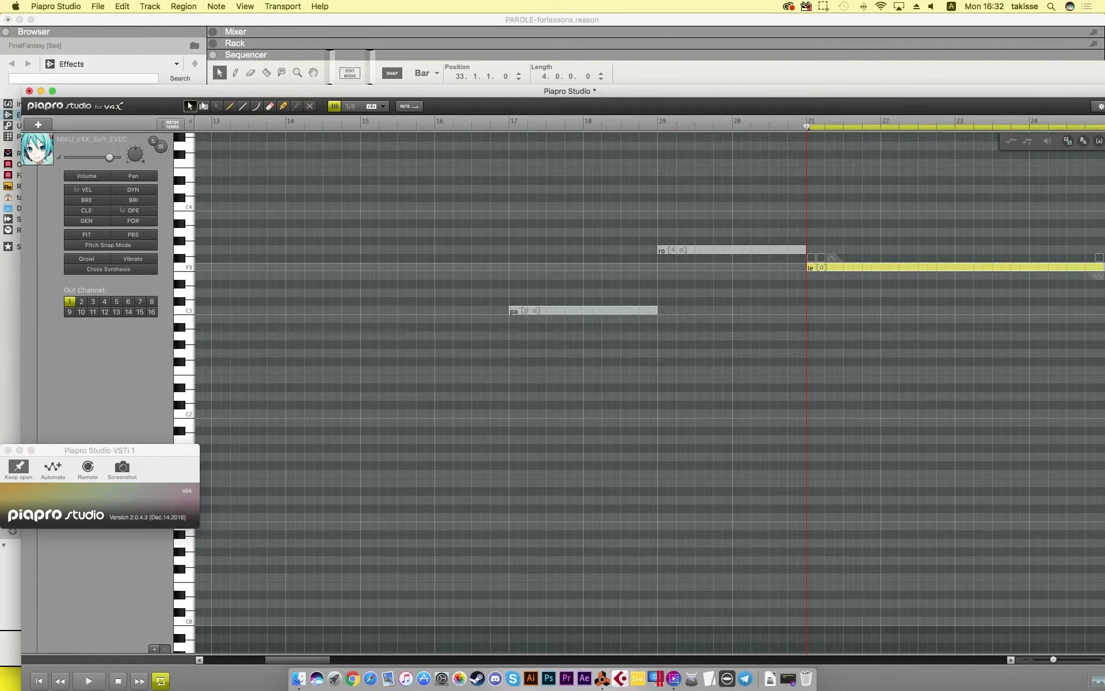
click(289, 28)
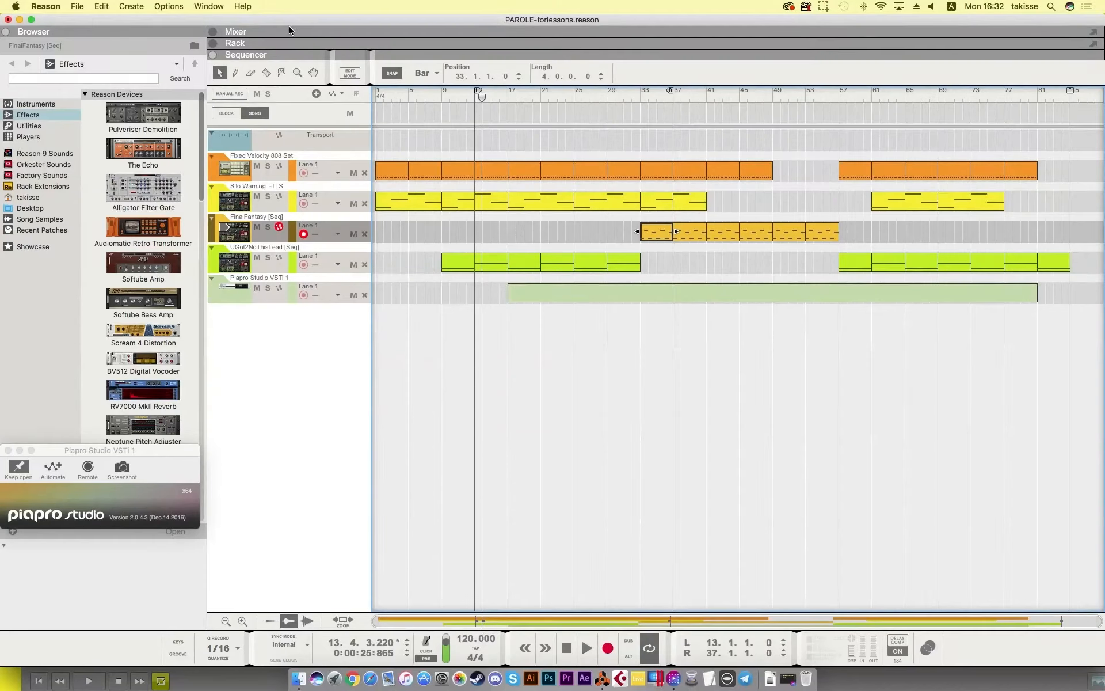
click(476, 95)
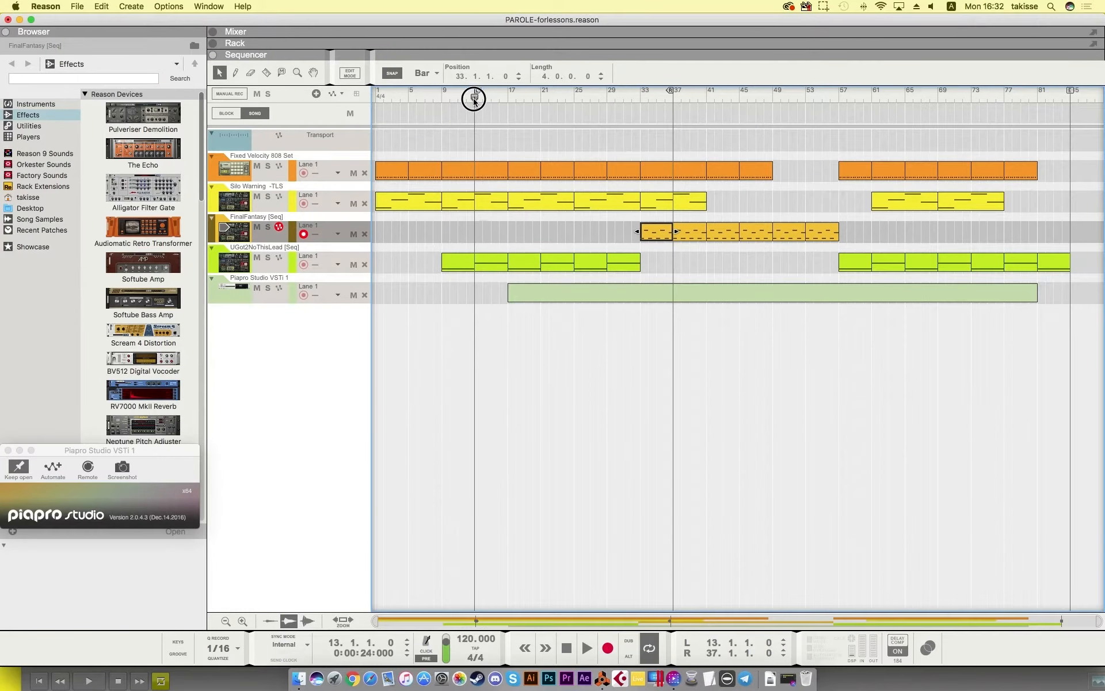
key(space)
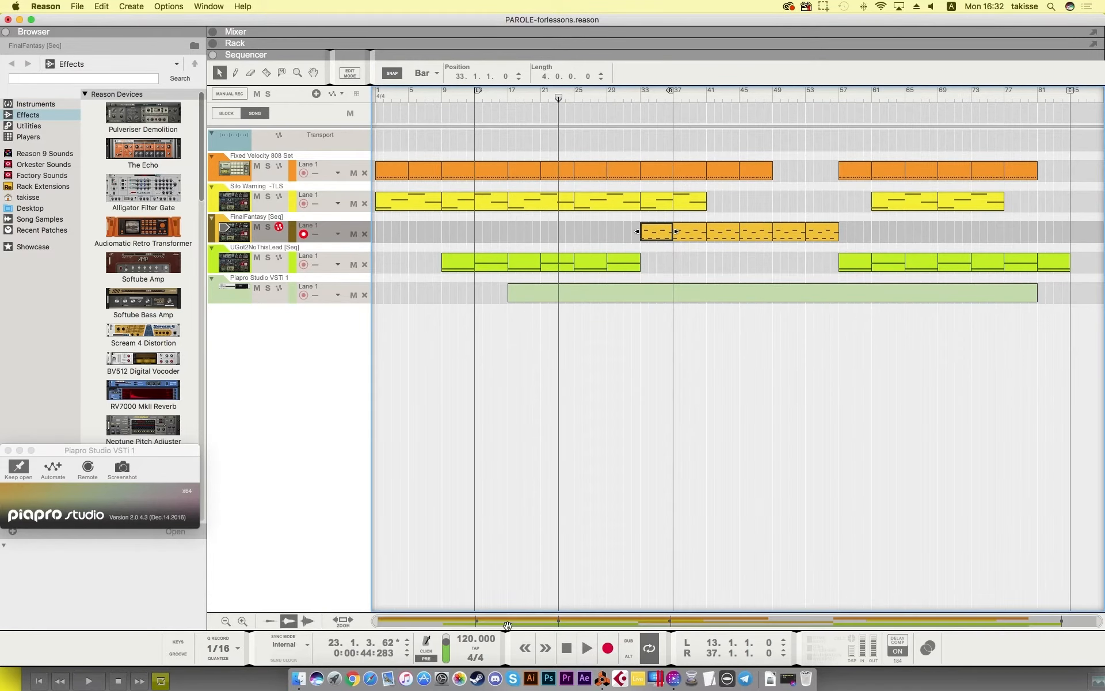
Step: Return to Piapro Studio and set the lyric of the "le" note starting at bar 21 back to "re"
click(218, 5)
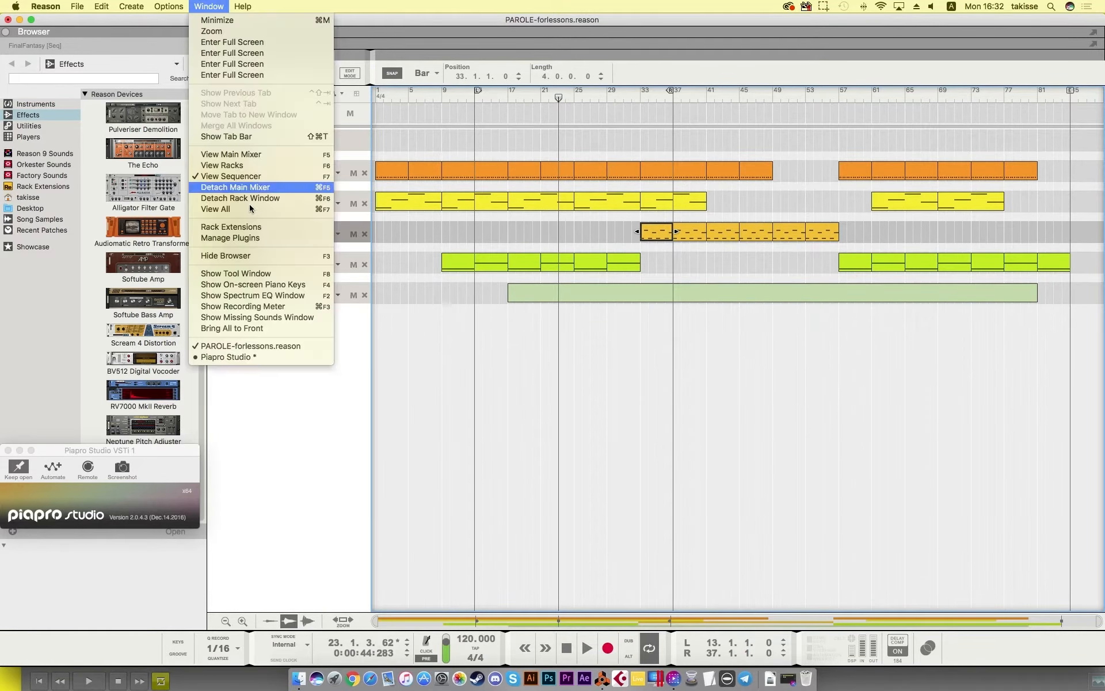
click(259, 357)
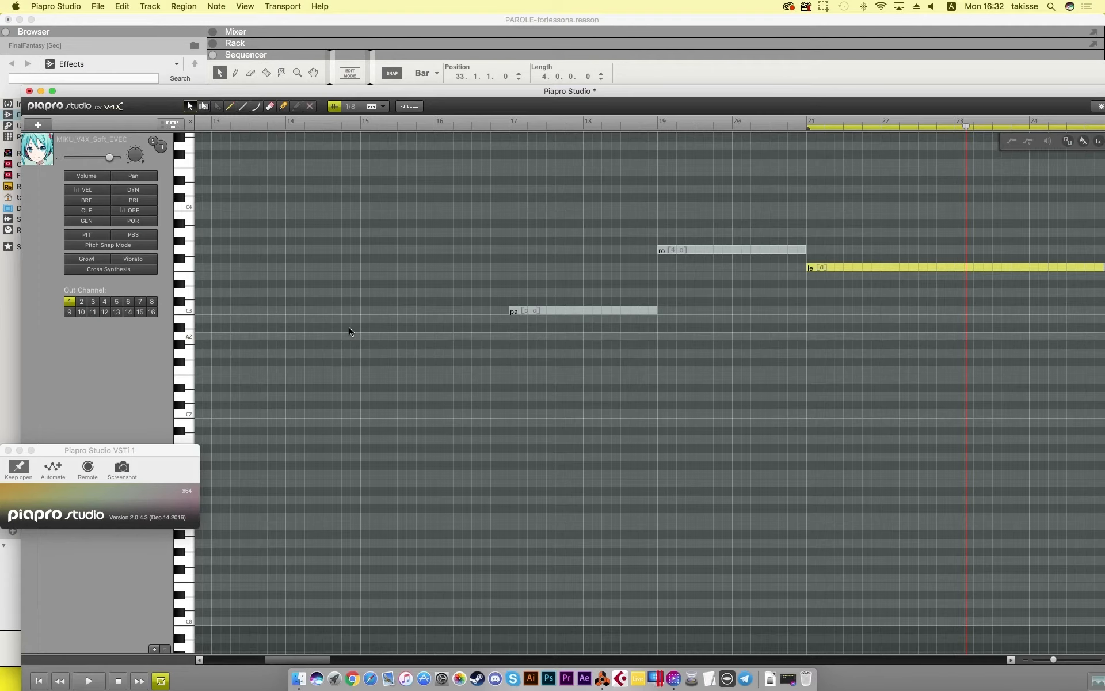
drag(306, 660, 353, 660)
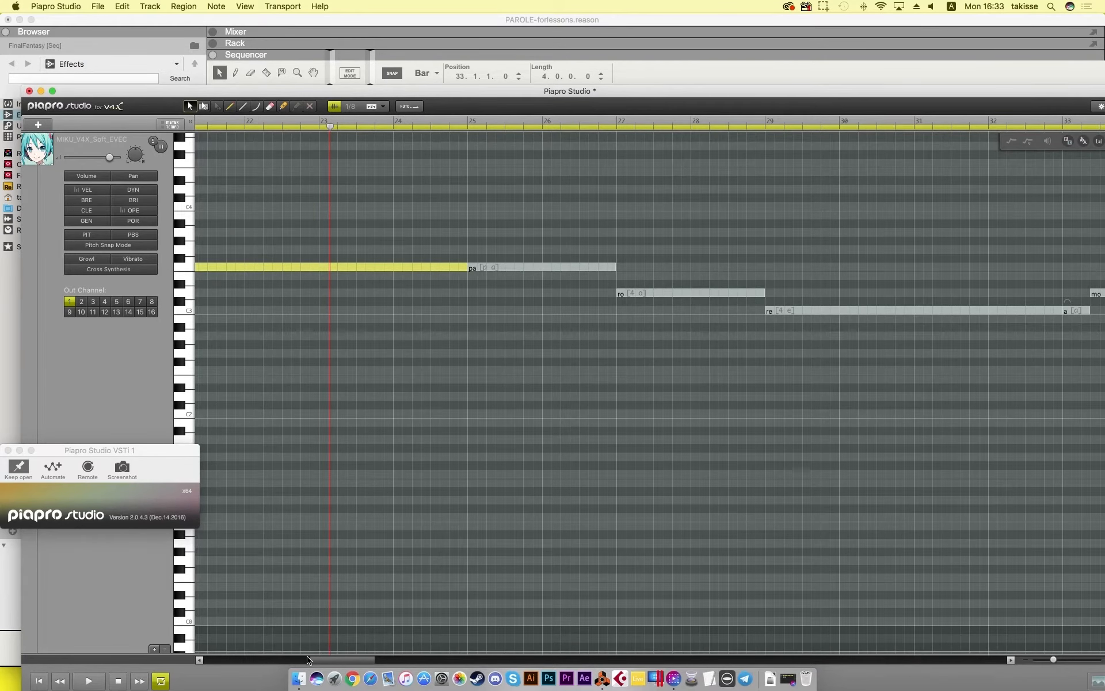
drag(322, 660, 313, 660)
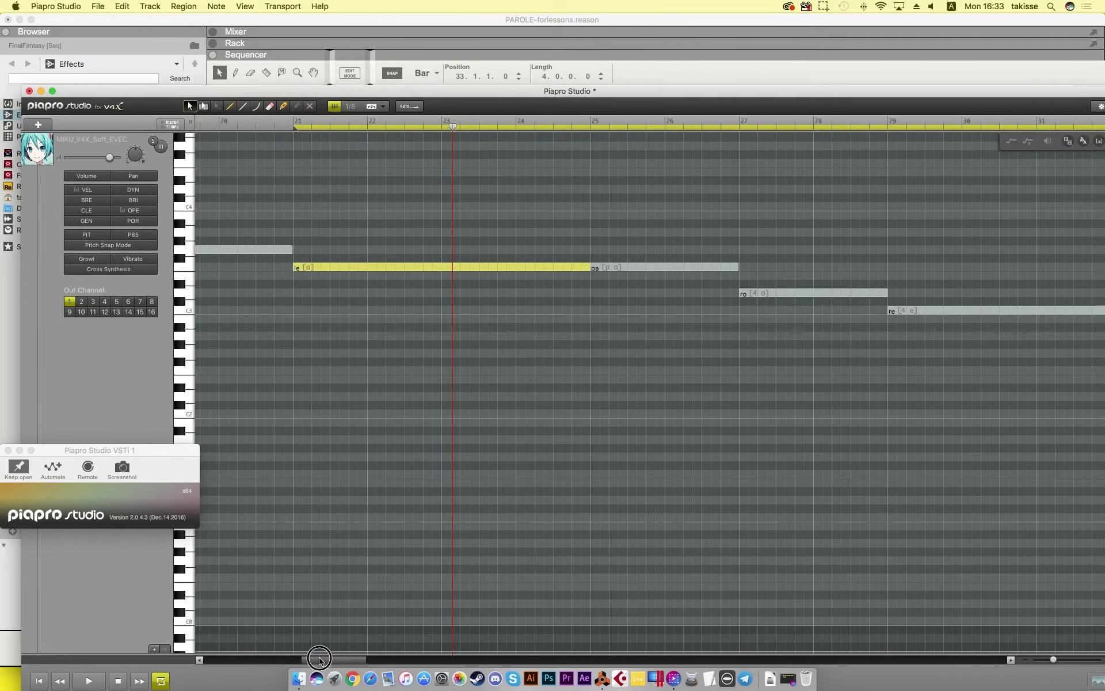
double_click(365, 267)
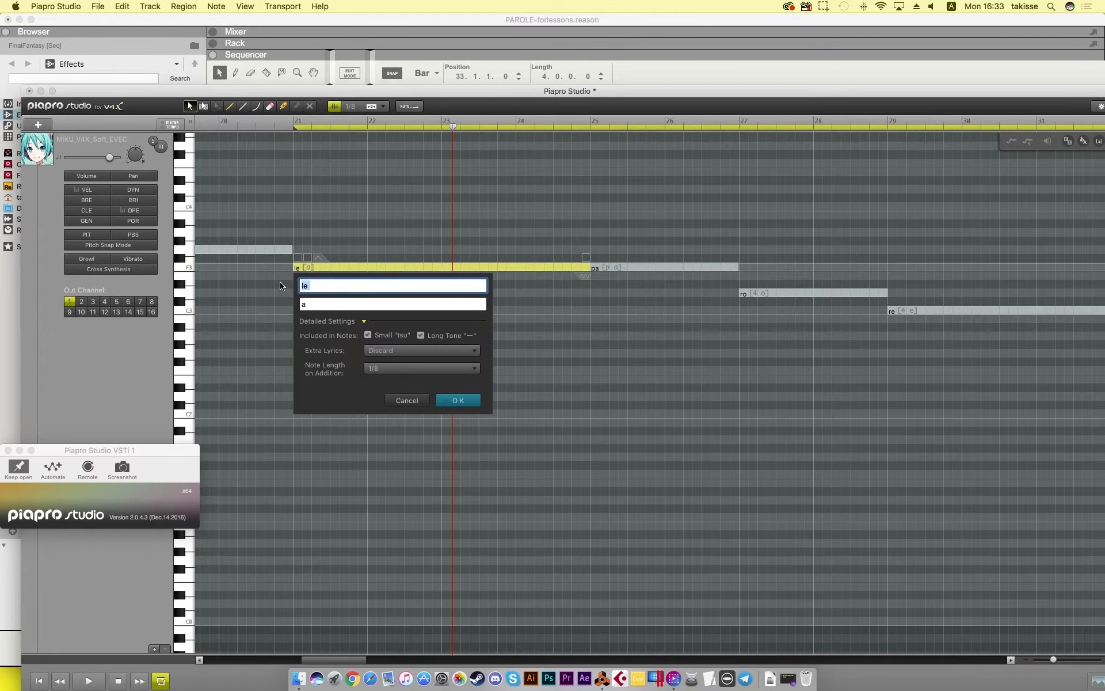
text(re)
key(Return)
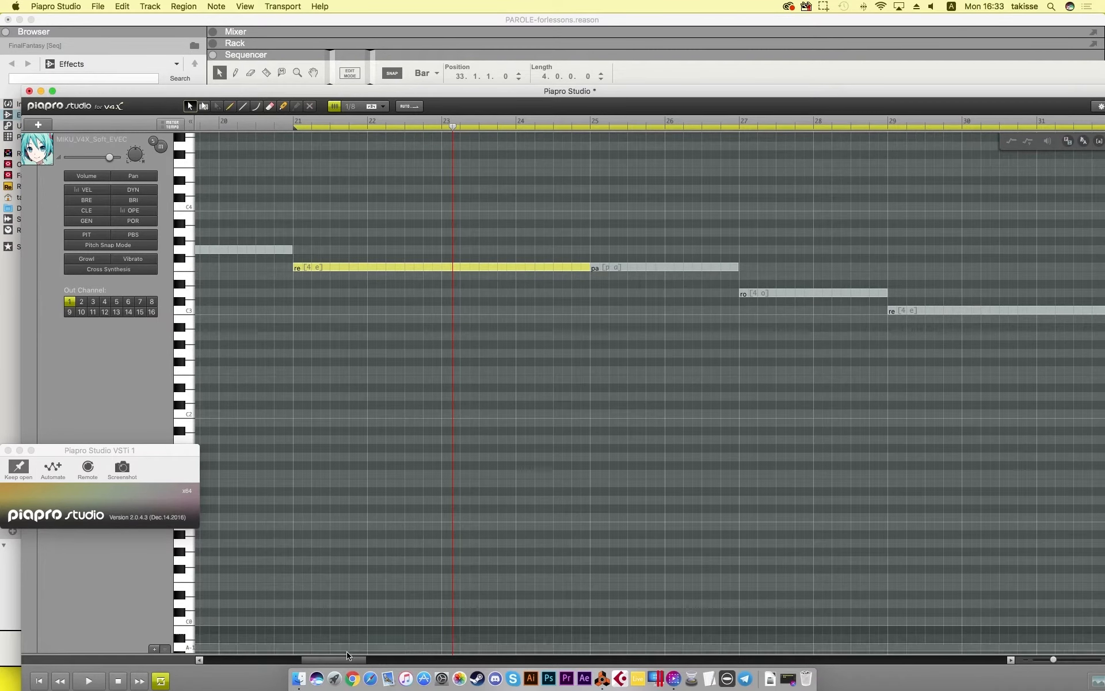
Step: Place the song position at the "qu" note at the end of bar 33 and change its lyric back to "ku"
drag(350, 660, 408, 662)
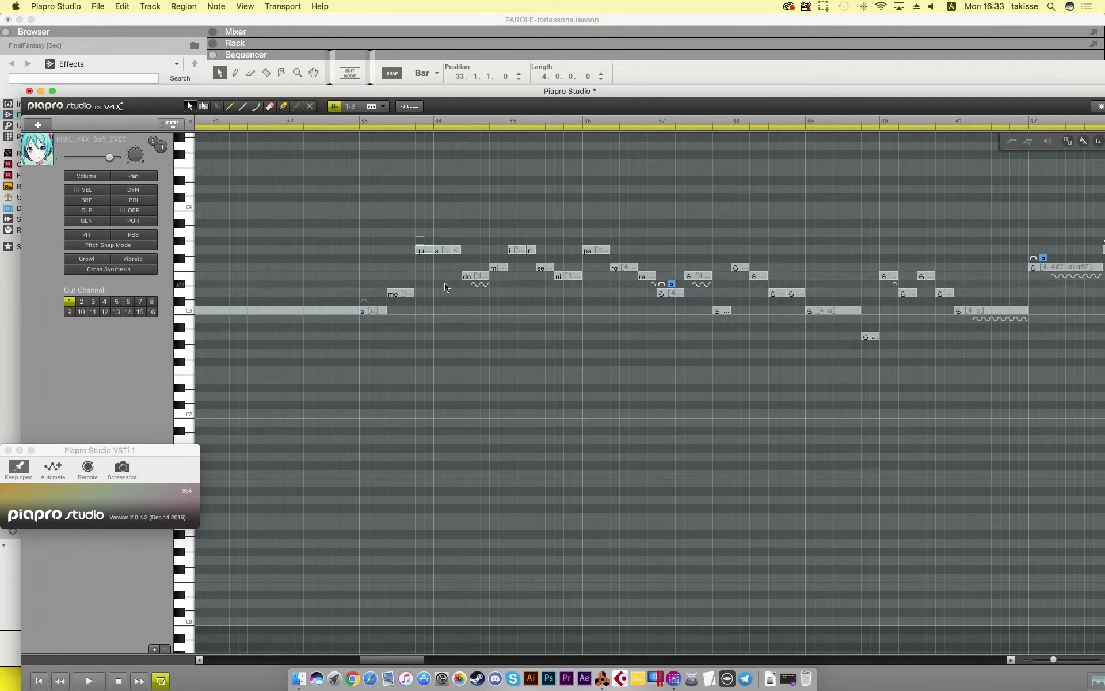
click(416, 125)
double_click(424, 251)
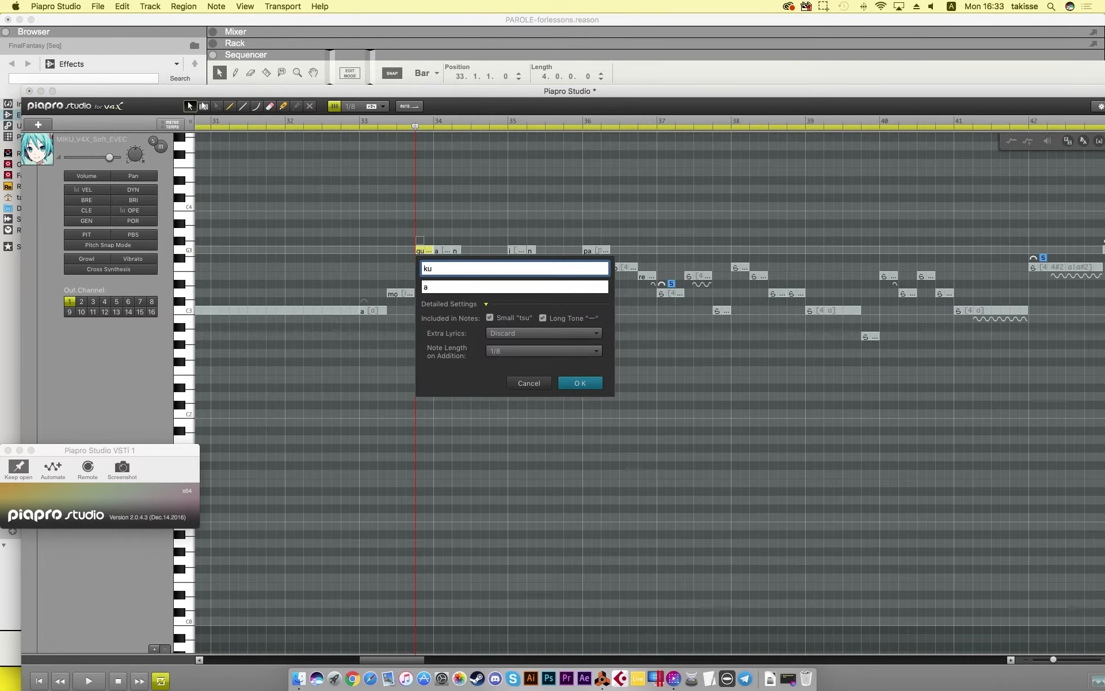
key(Return)
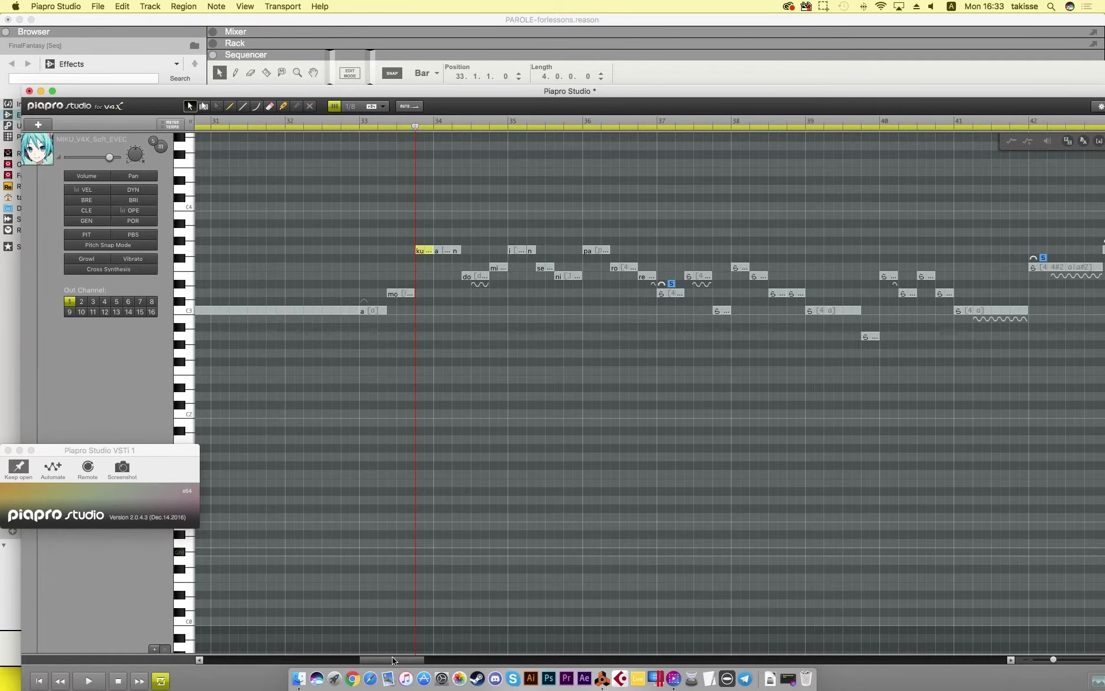
drag(391, 658, 351, 656)
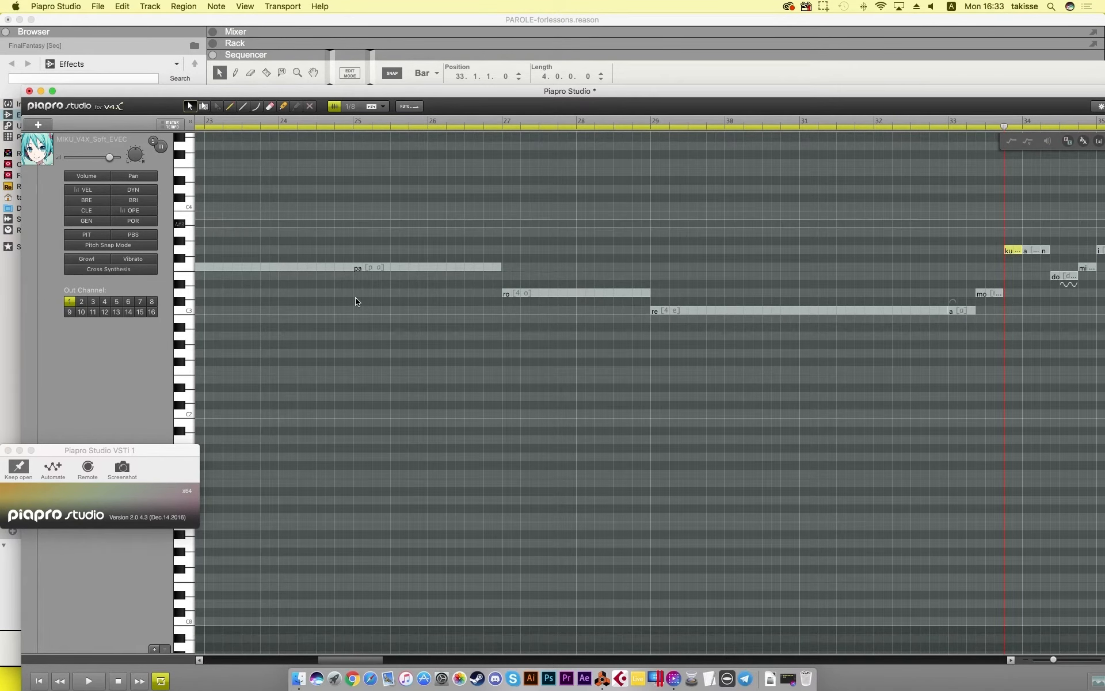
mouse_move(363, 660)
mouse_down()
mouse_move(327, 659)
mouse_move(342, 659)
mouse_up()
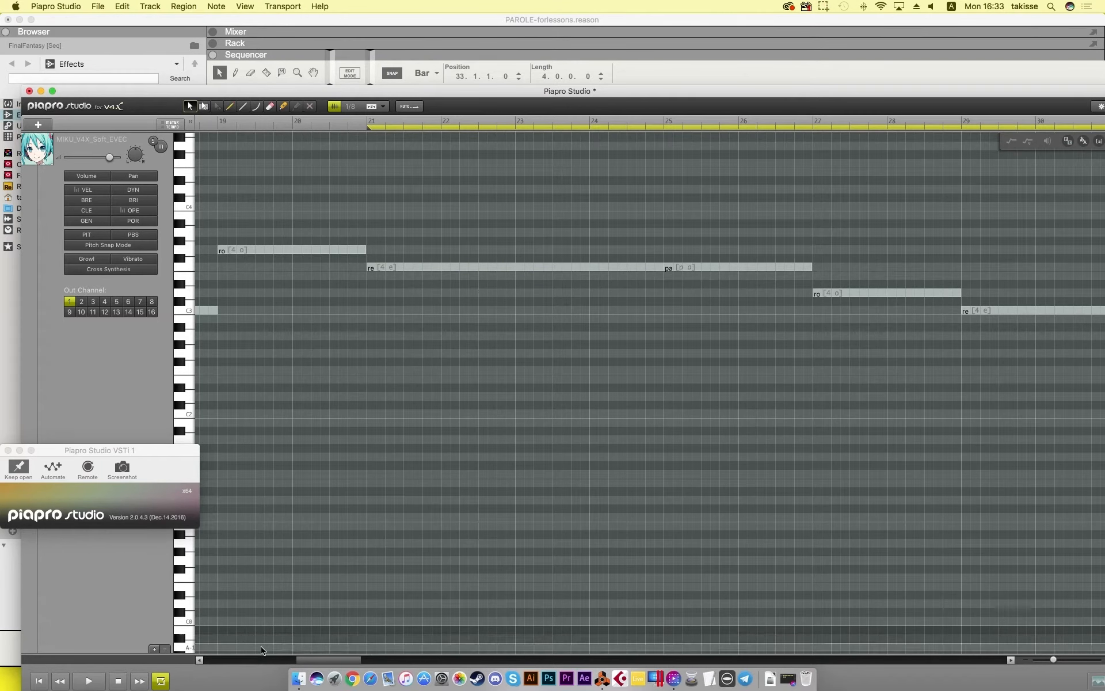
Step: Switch to Safari and open the bookmarked Japanese Phonetics page of the Vocaloid Wiki from the Vocaloid readings folder
click(371, 678)
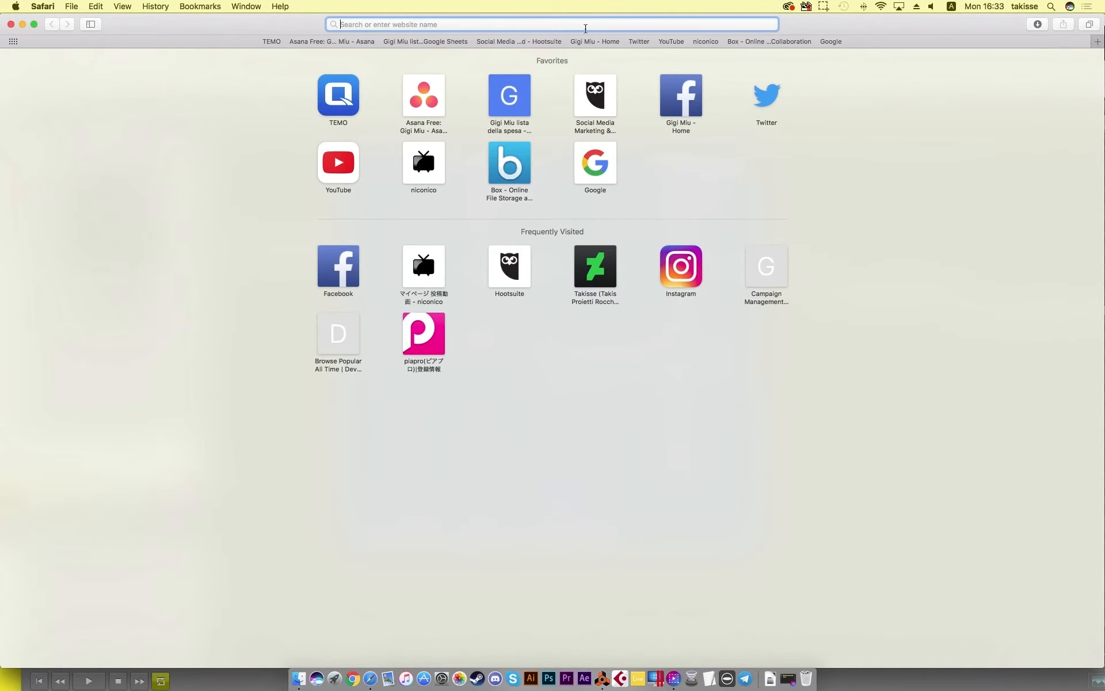
click(201, 9)
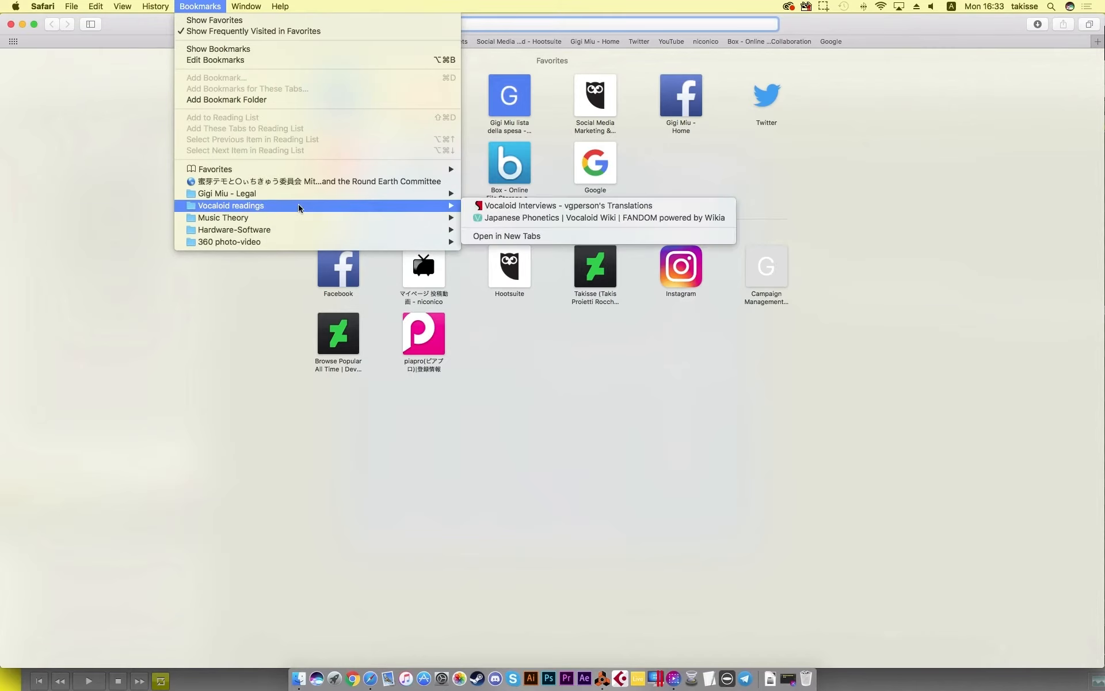
mouse_move(450, 206)
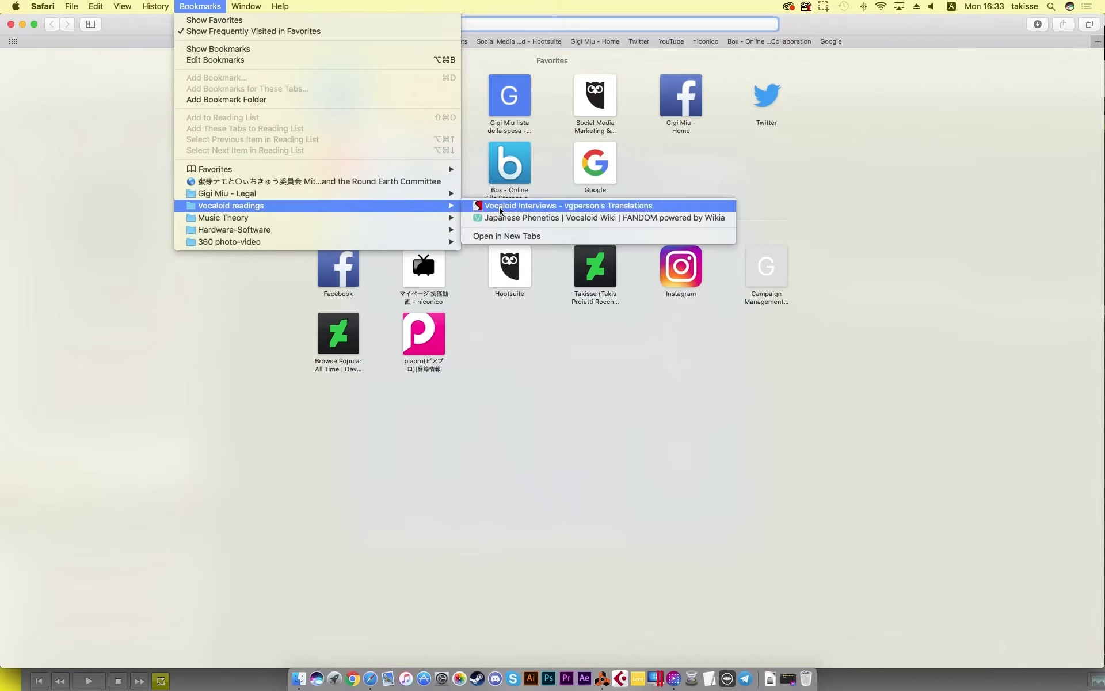
click(537, 219)
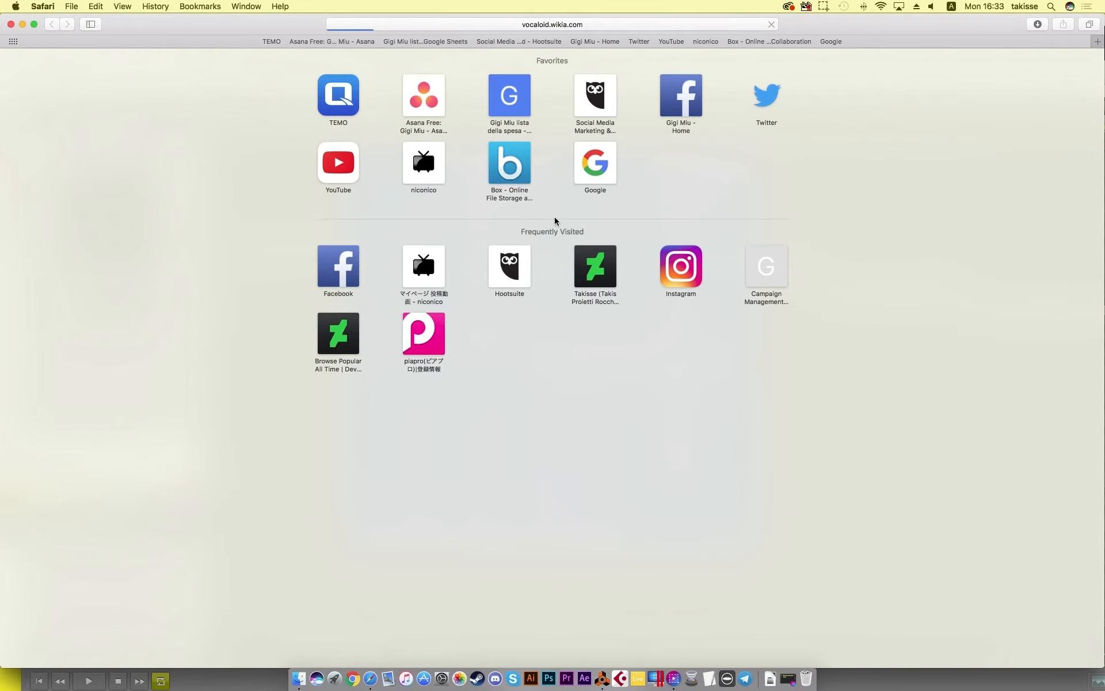
Step: Look through the Japanese Phonetics article, examining the voiceless phonemes, the techniques and the table of phoneme symbols with their matching kana
scroll(816, 341, down, 10)
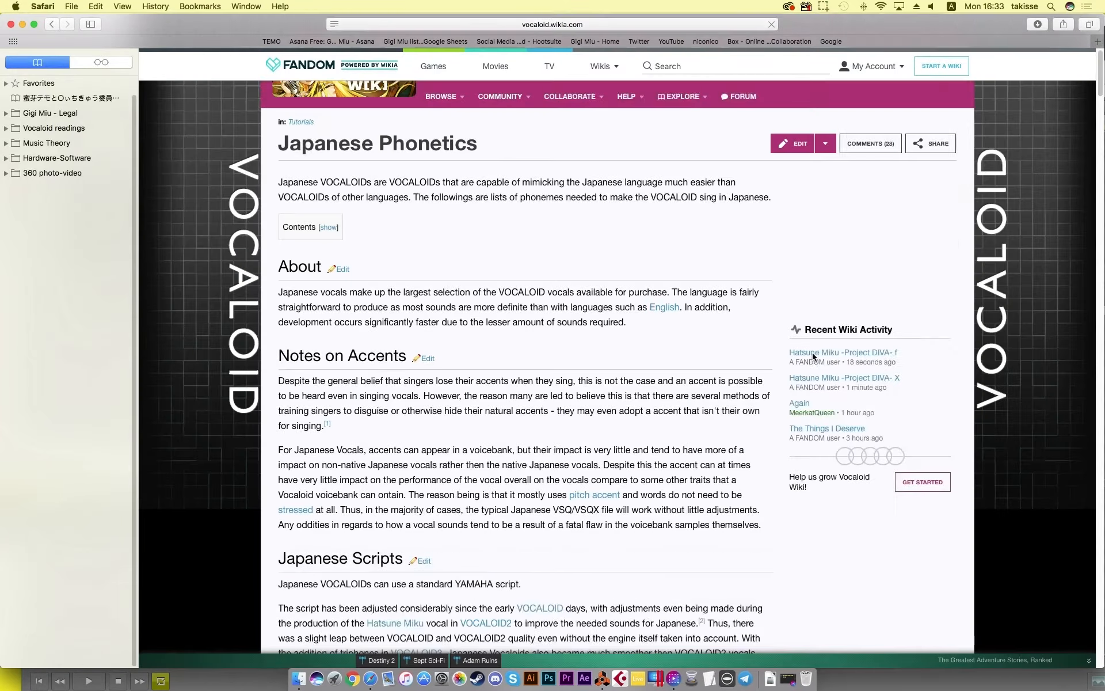
scroll(816, 341, down, 15)
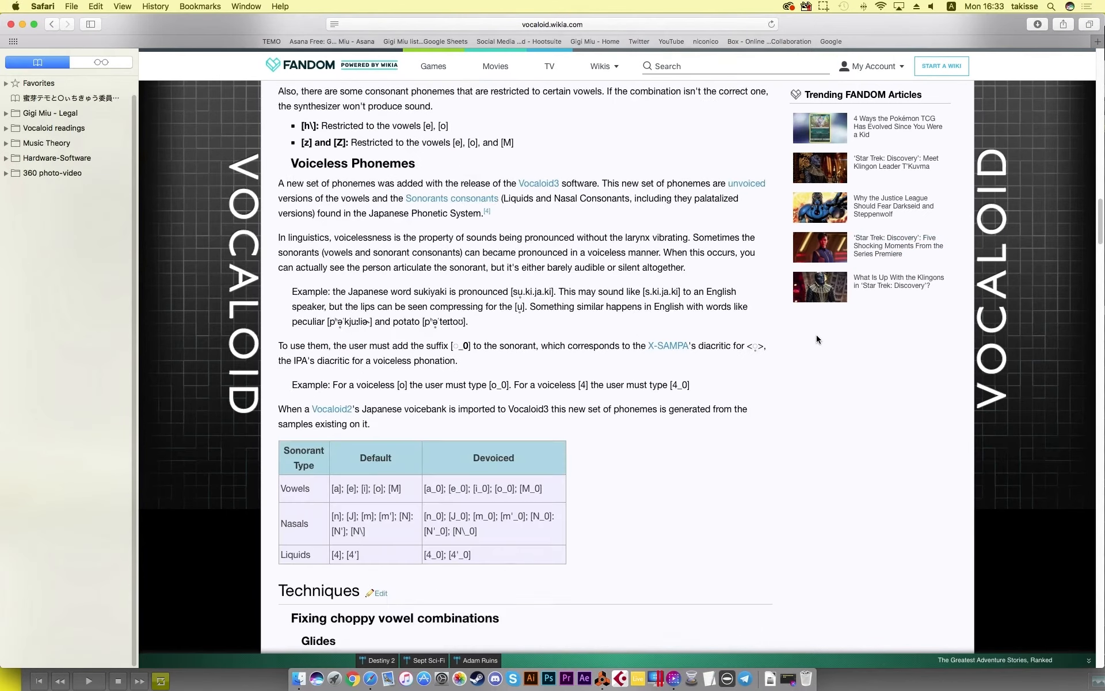
scroll(816, 339, down, 5)
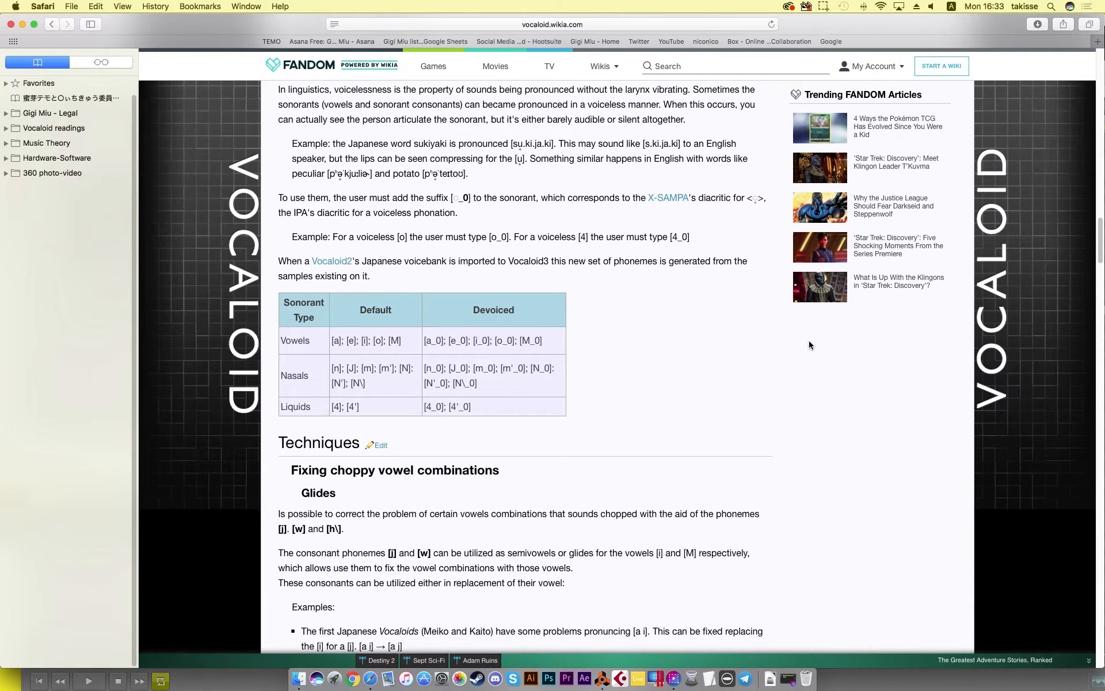
scroll(474, 345, down, 15)
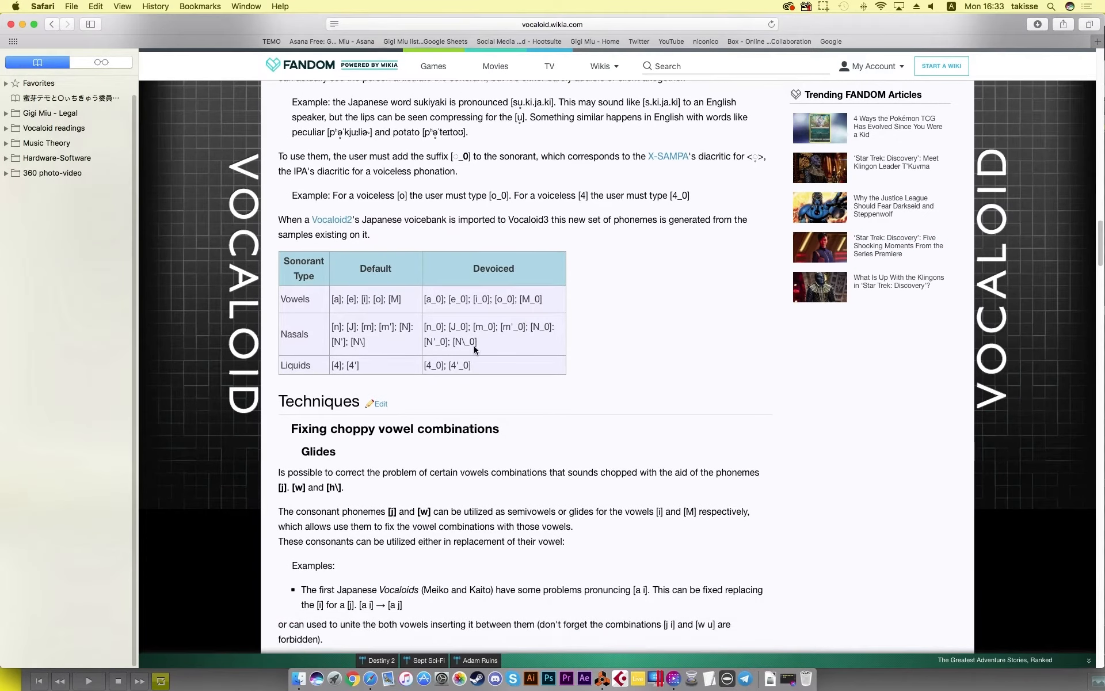
scroll(489, 340, down, 20)
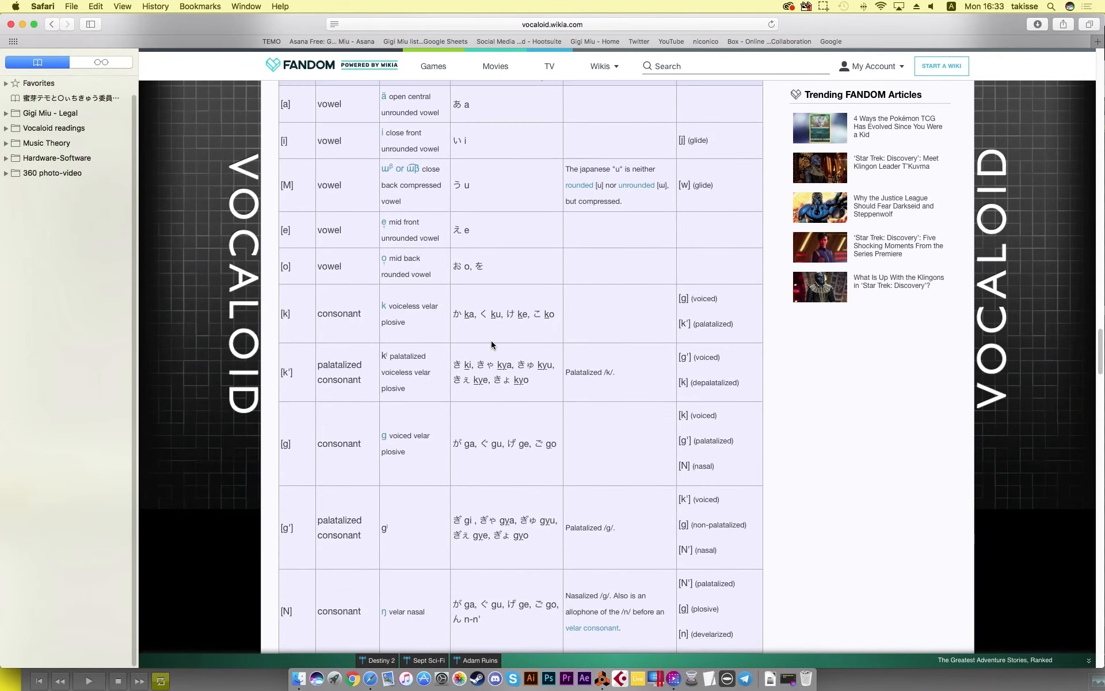
scroll(536, 355, down, 12)
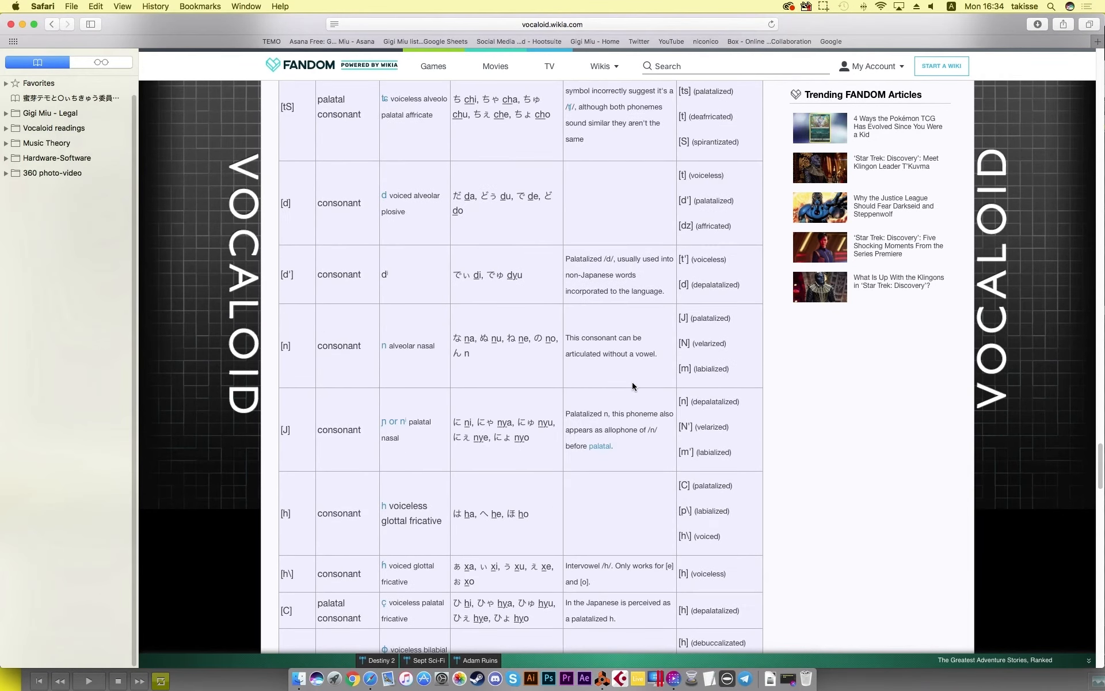
scroll(838, 440, down, 5)
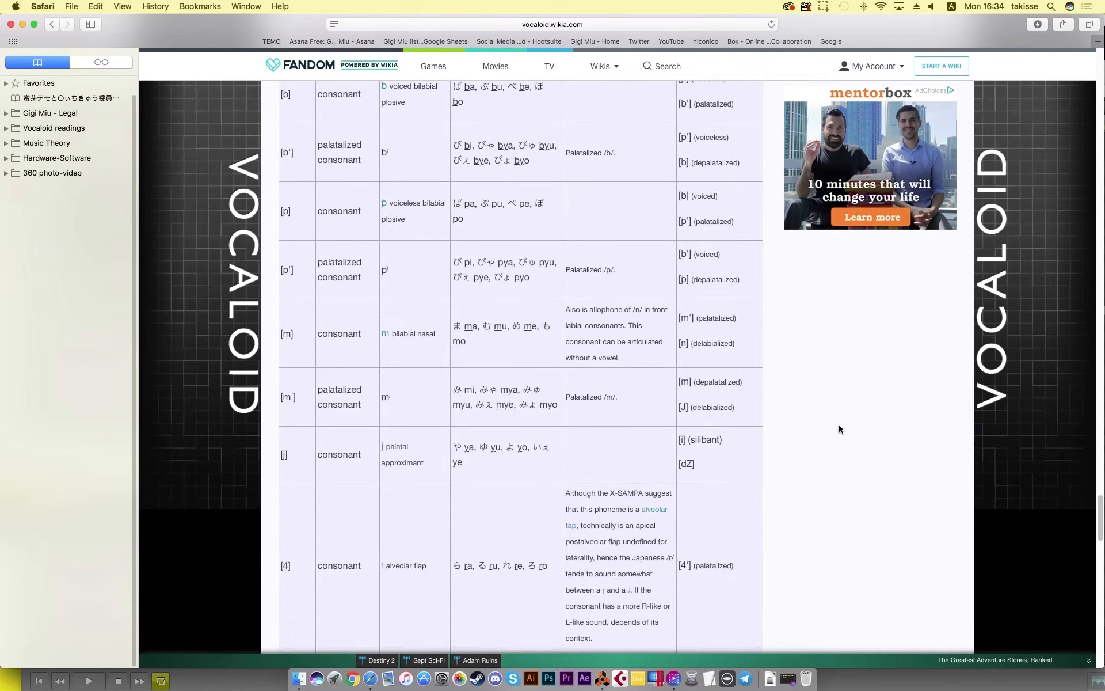
scroll(839, 421, up, 8)
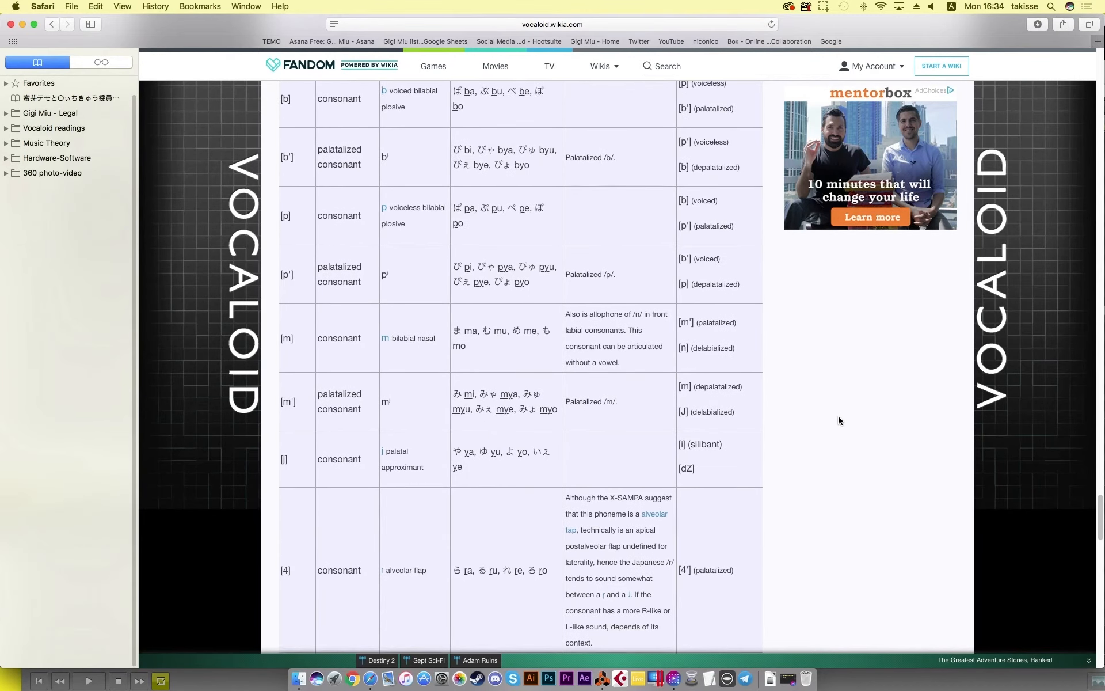
scroll(839, 417, up, 10)
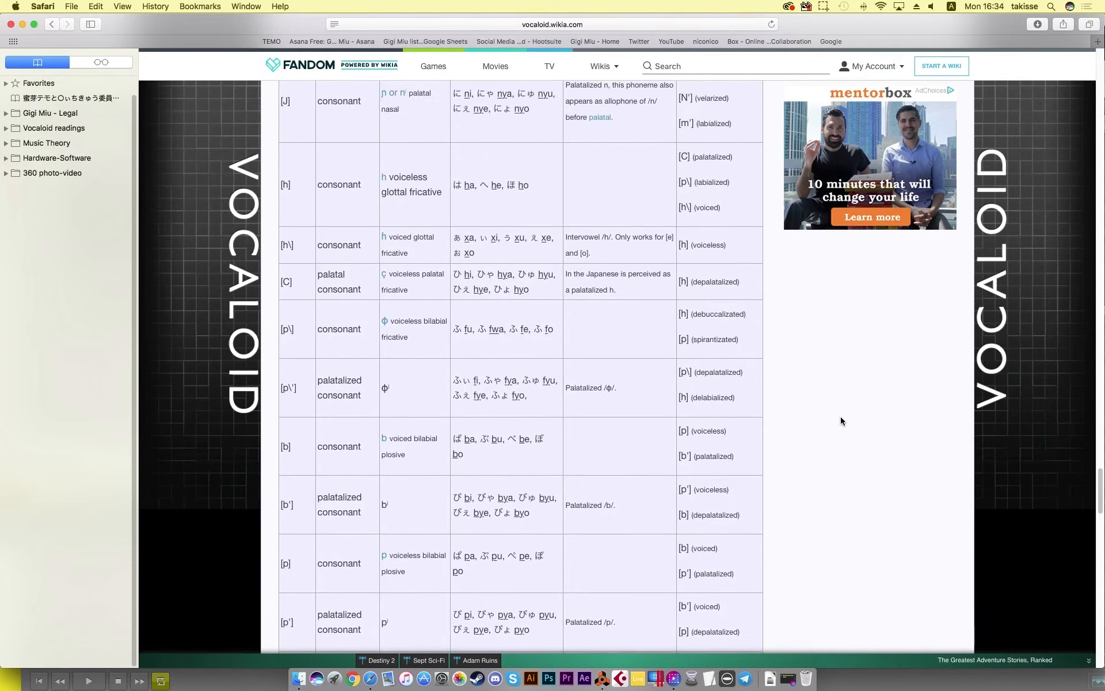
scroll(836, 420, up, 12)
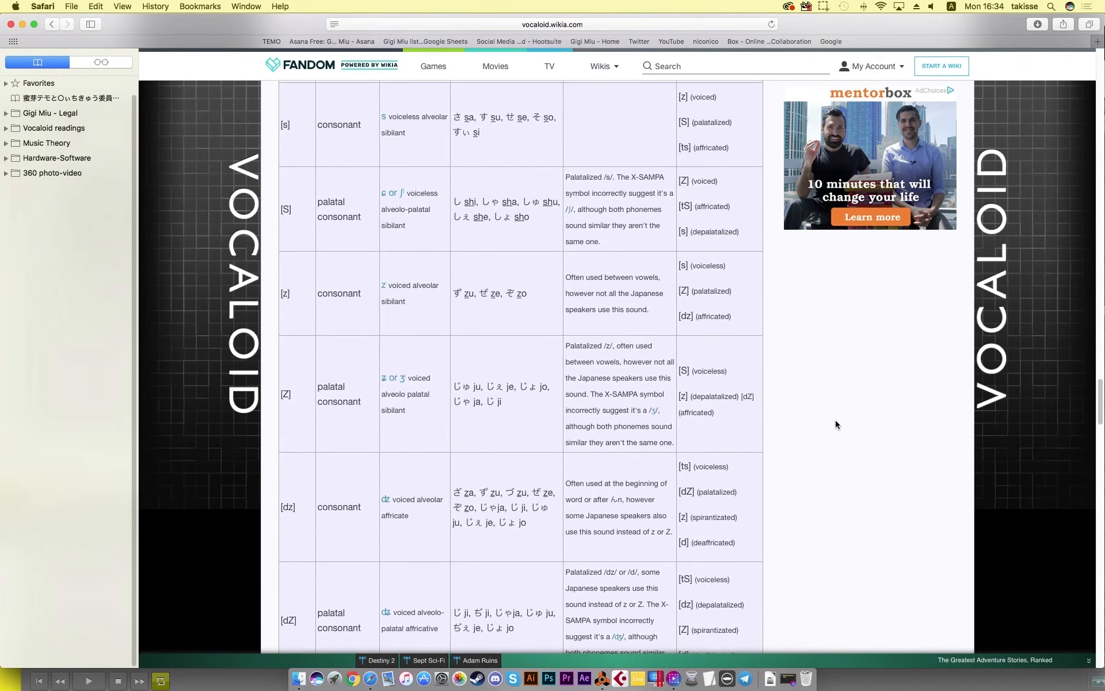
scroll(676, 437, down, 15)
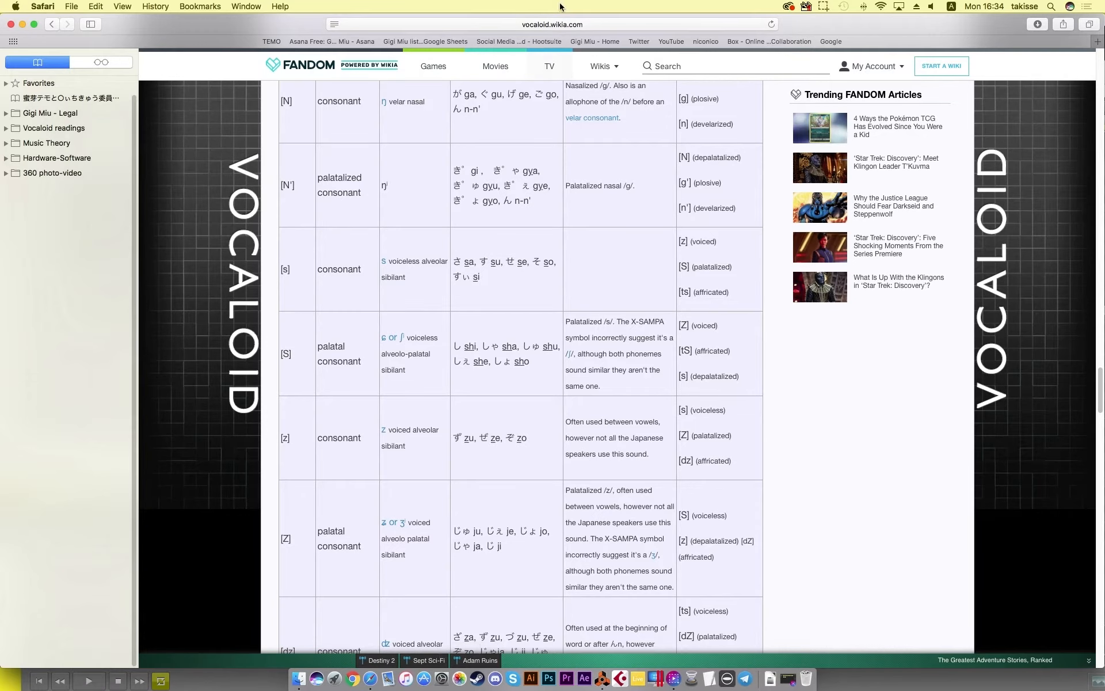
scroll(543, 551, down, 5)
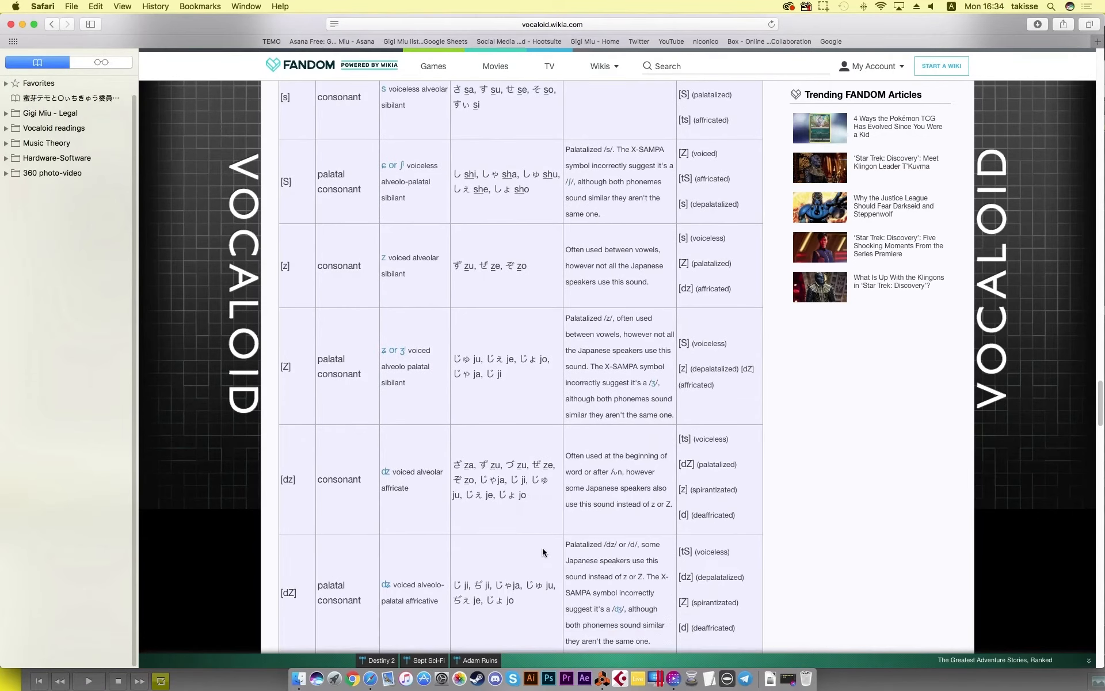
scroll(506, 138, down, 10)
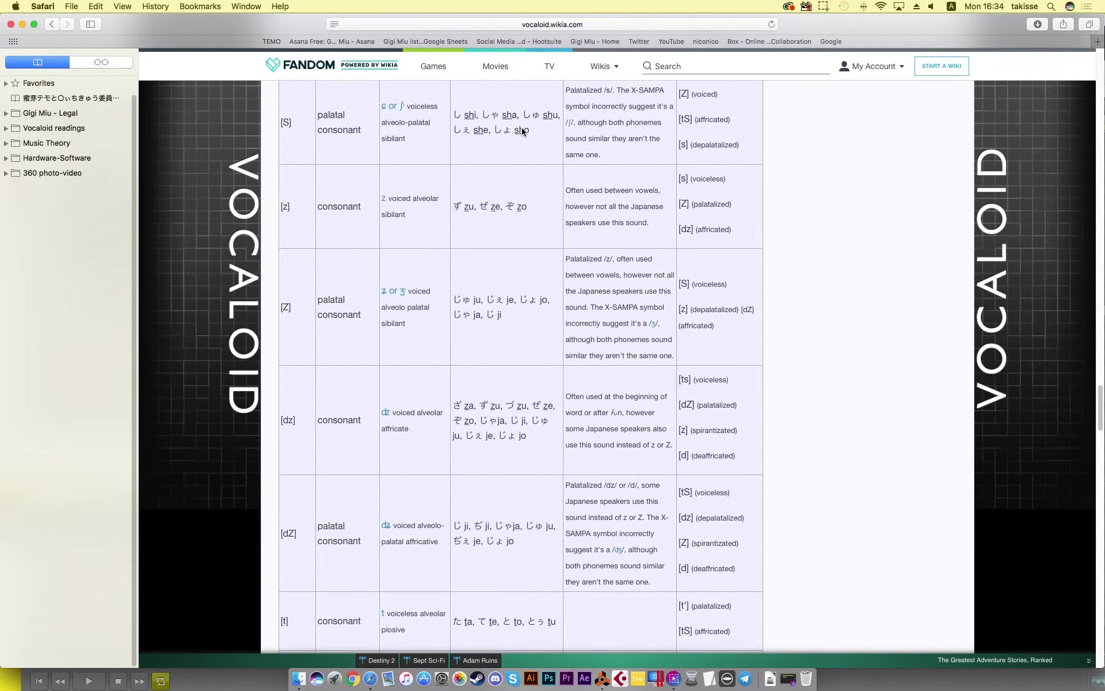
scroll(522, 126, down, 20)
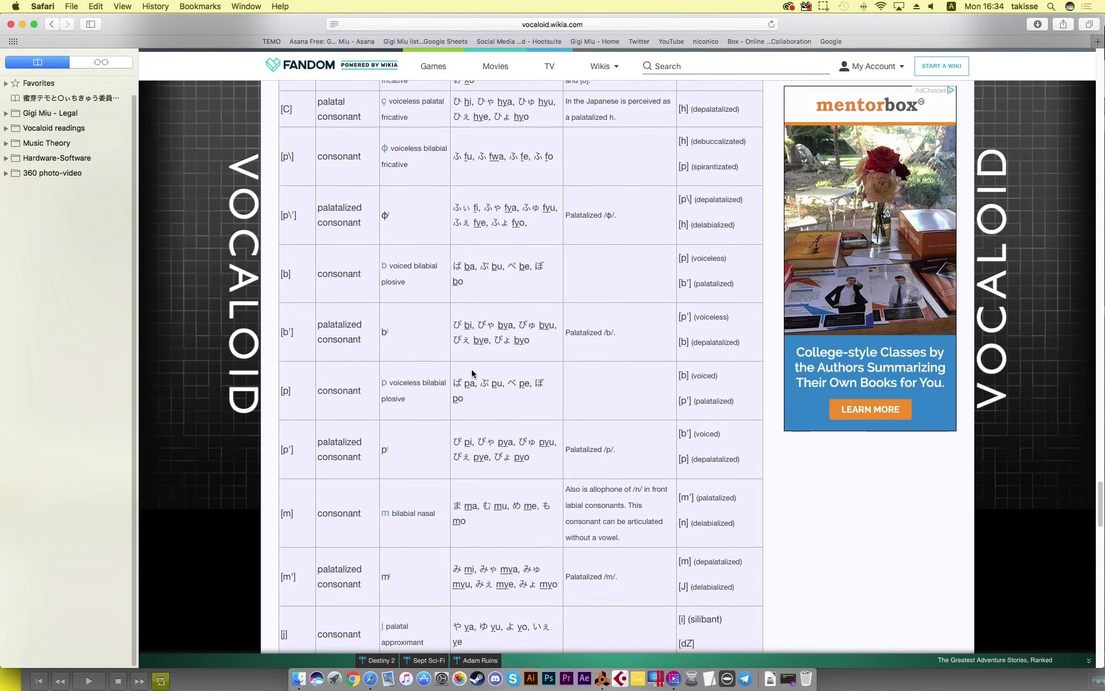
scroll(477, 356, down, 5)
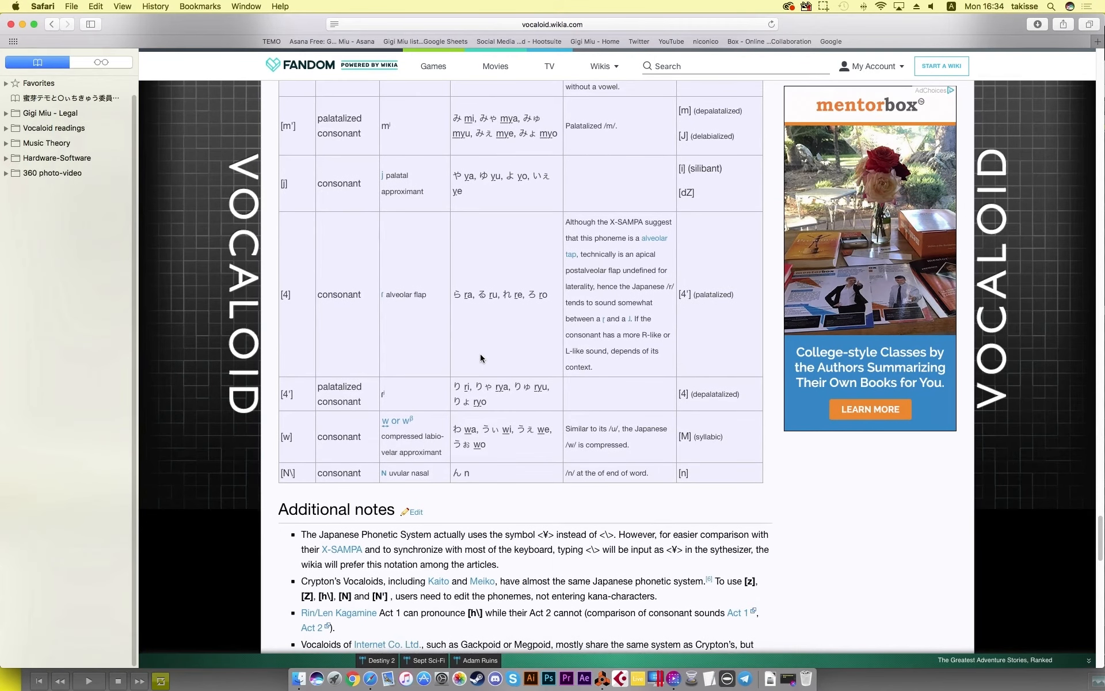
Step: Examine the [4] alveolar flap row of the phoneme table, including its kana and the note on R-like or L-like sound
scroll(483, 357, up, 1)
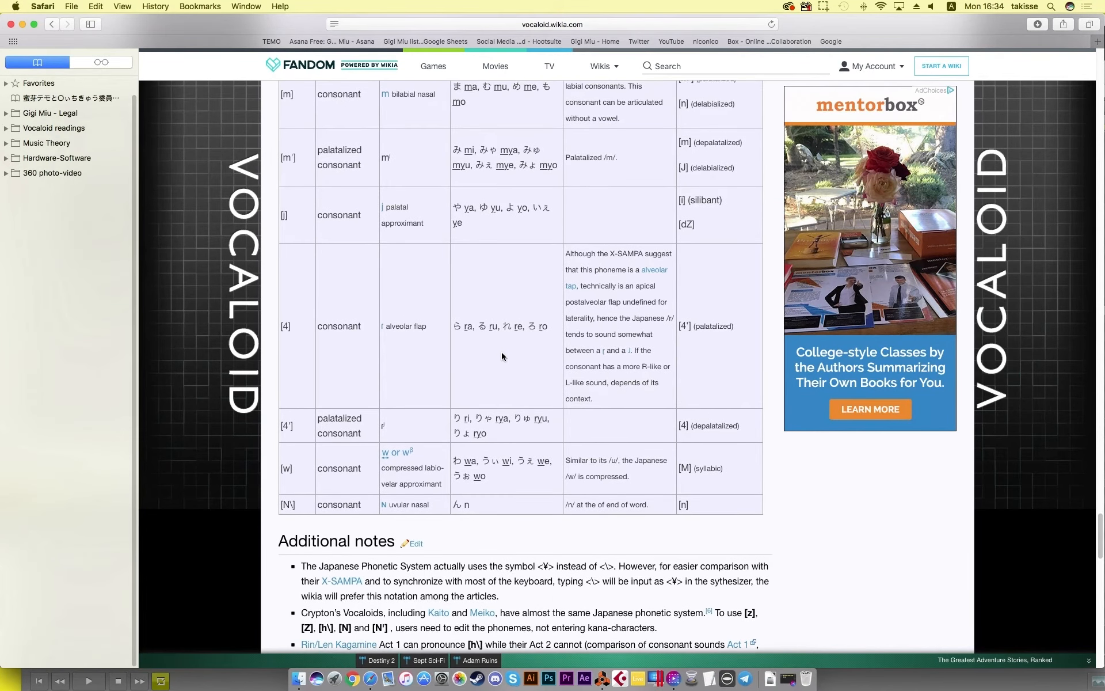
drag(610, 397, 565, 261)
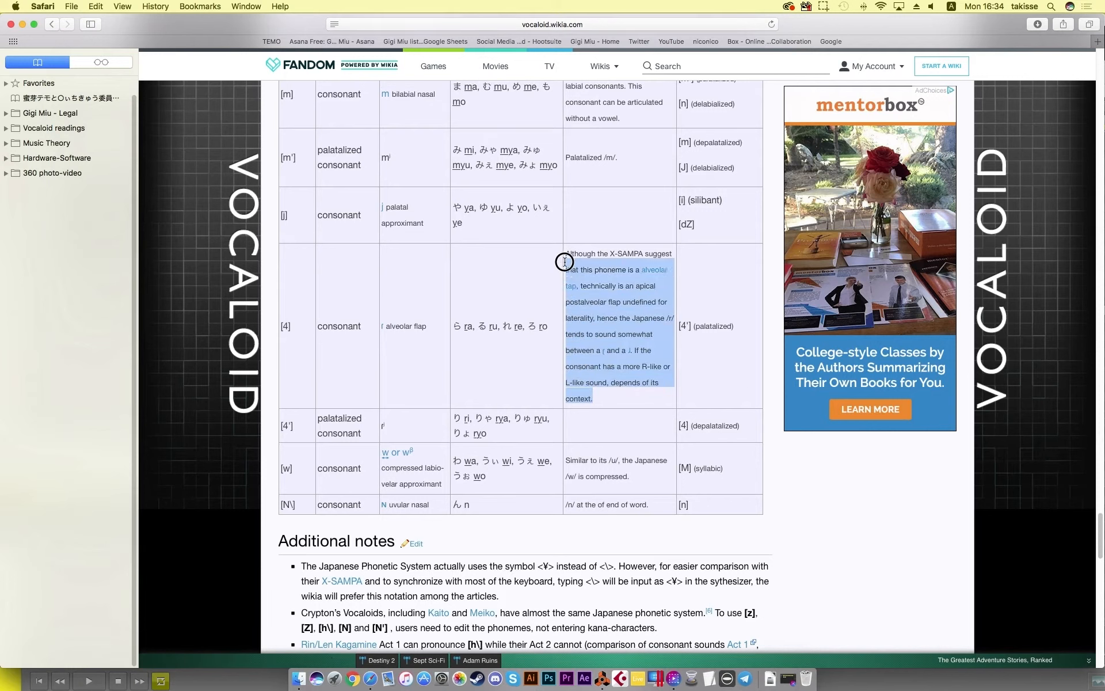
click(580, 375)
drag(634, 349, 635, 393)
scroll(639, 372, up, 5)
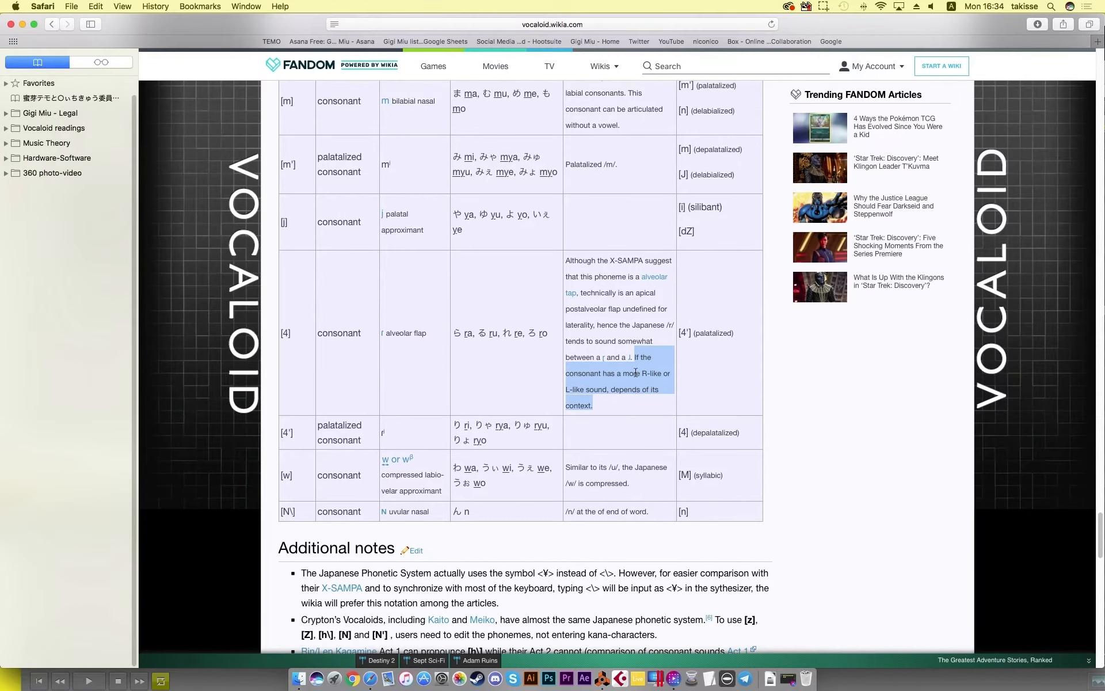
scroll(640, 371, up, 2)
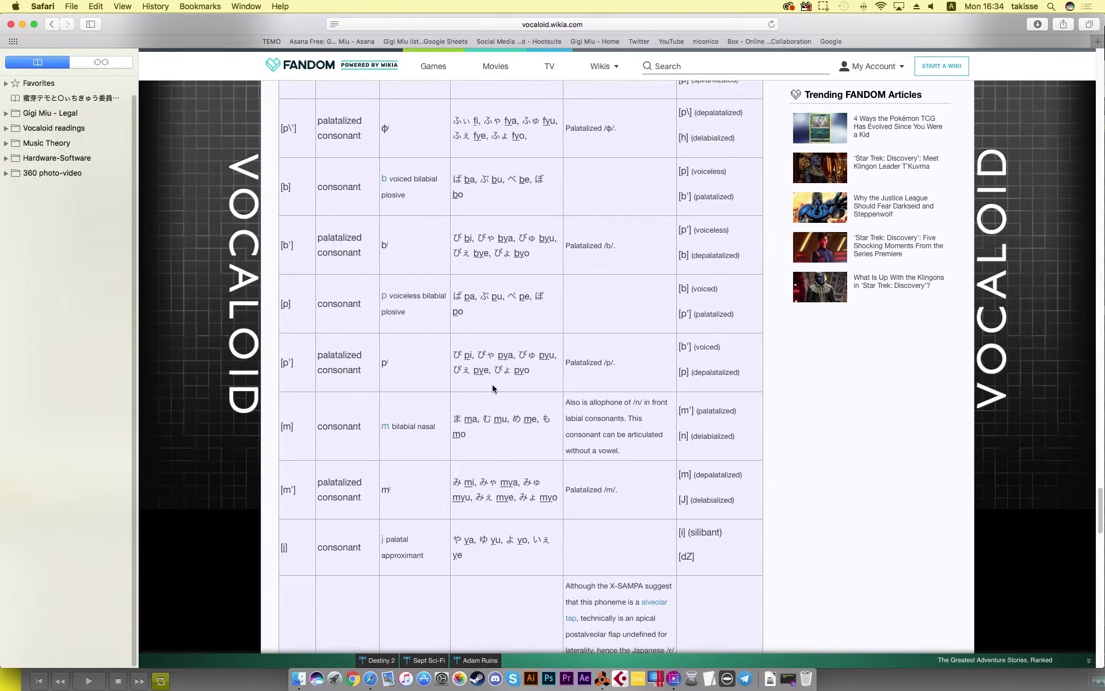
scroll(536, 562, down, 3)
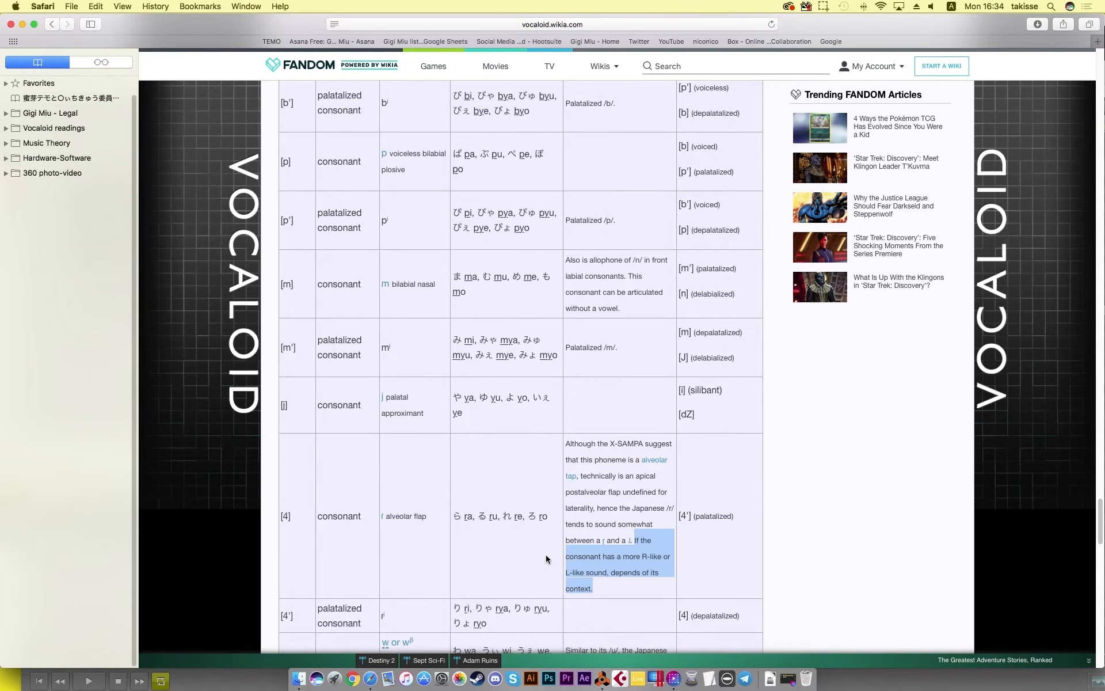
click(455, 517)
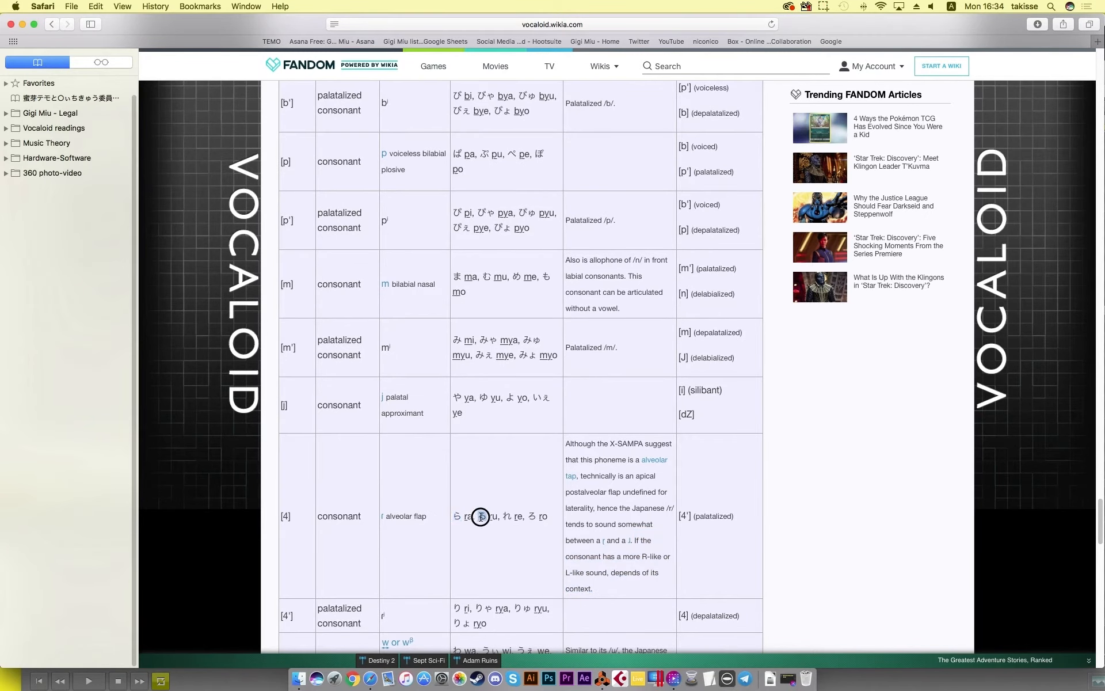
double_click(506, 517)
Step: Open the lyric dialog of the "re" note at bar 21 in Piapro Studio and compare its phonemes with the [4] row in Safari
click(602, 679)
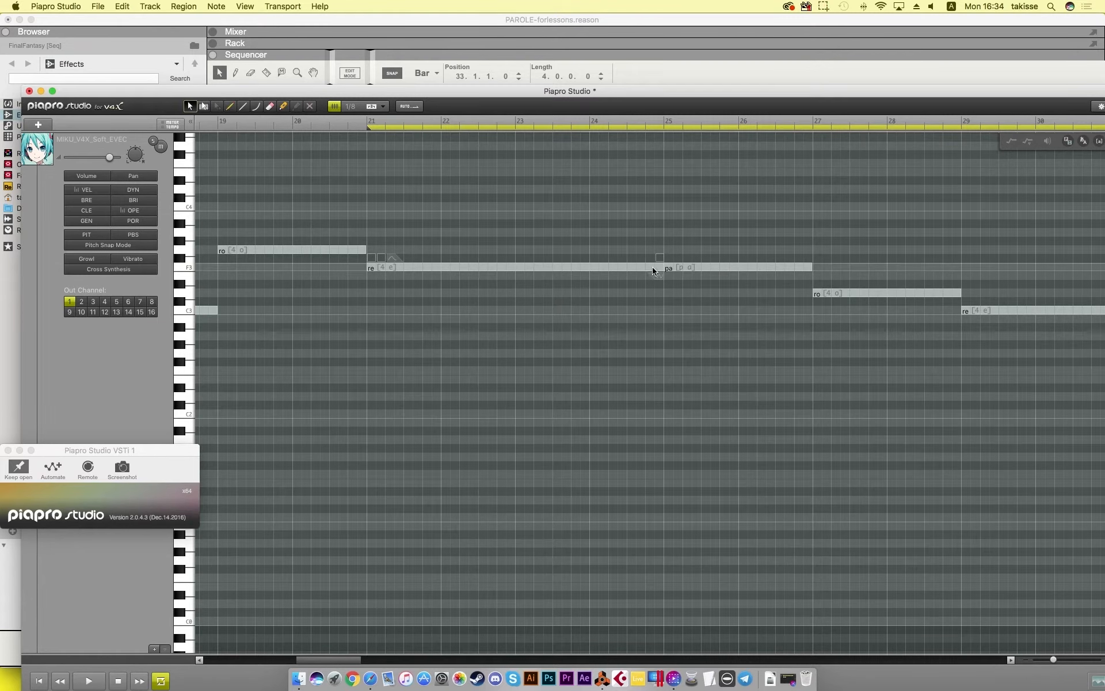
double_click(432, 266)
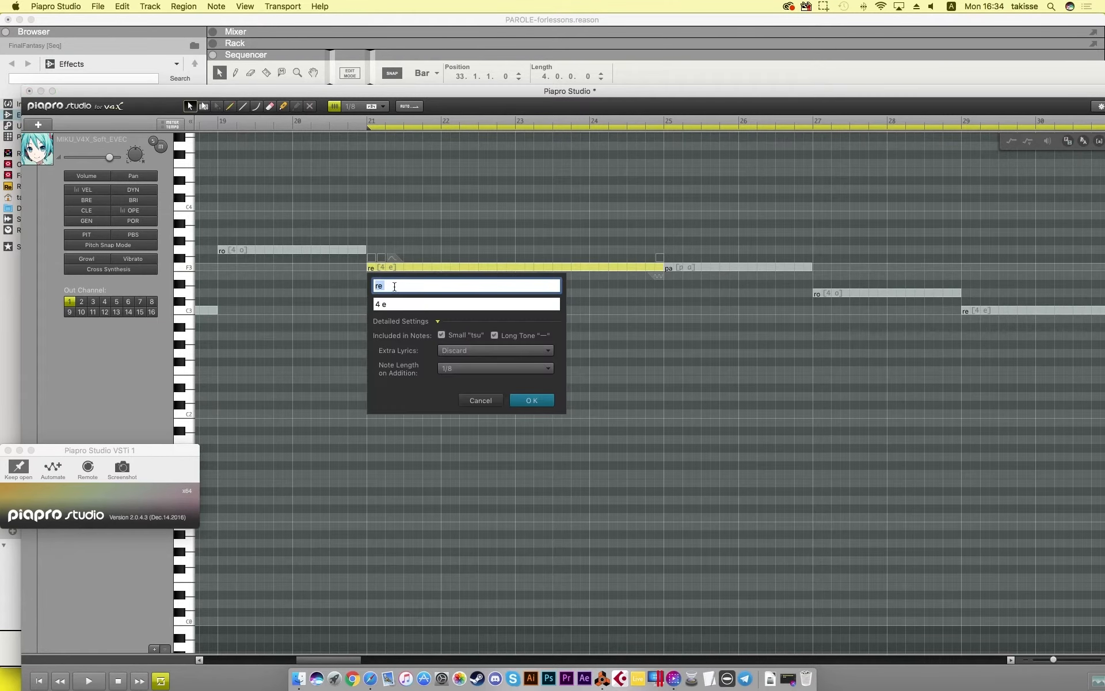
click(369, 680)
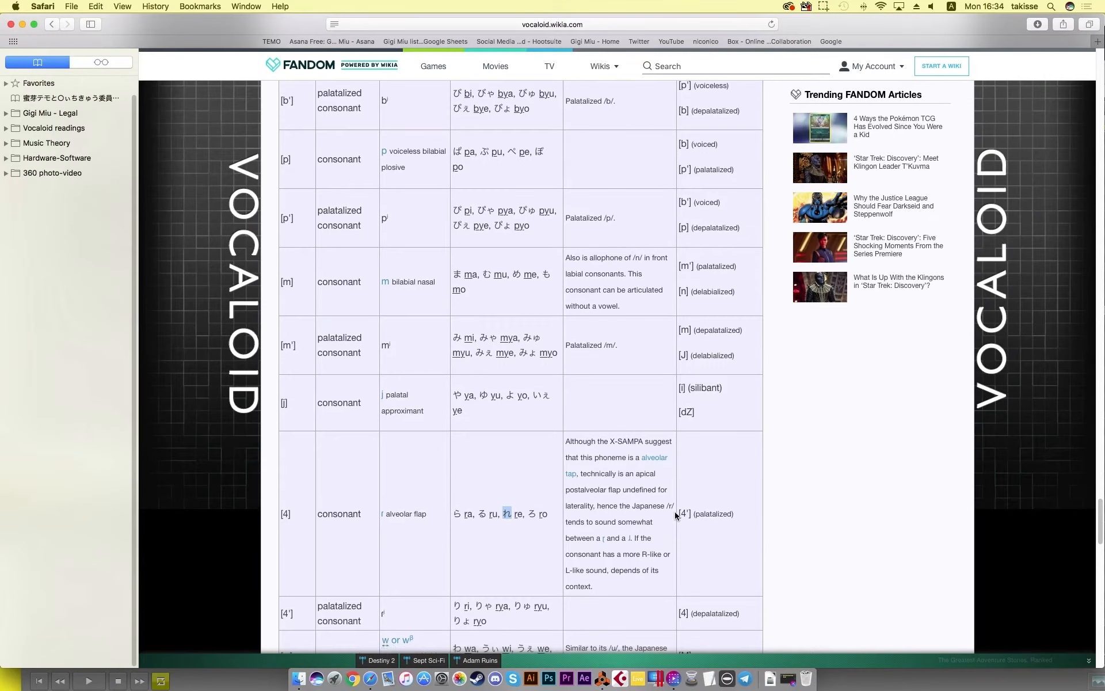
scroll(426, 534, down, 1)
double_click(287, 509)
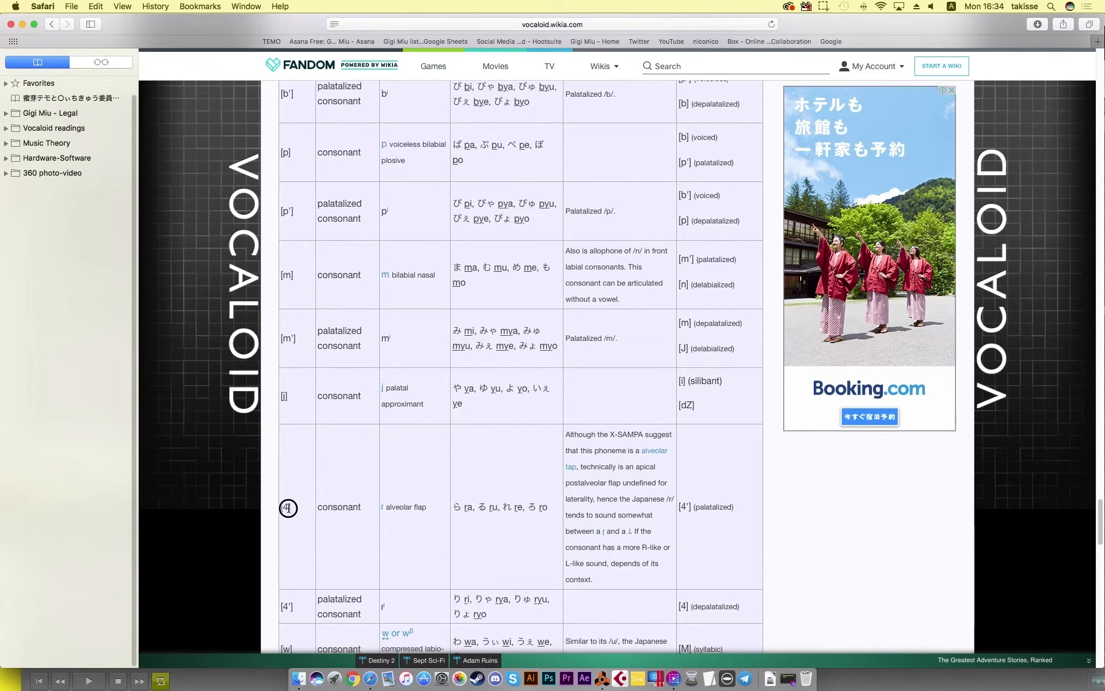
scroll(484, 502, down, 5)
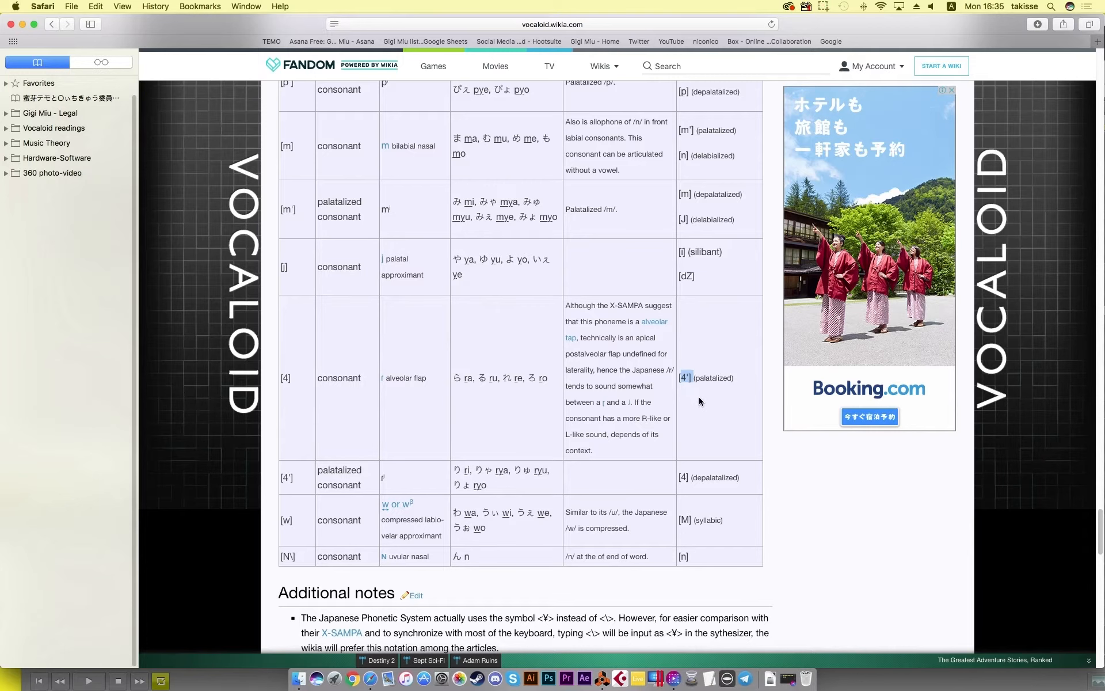
scroll(700, 396, up, 8)
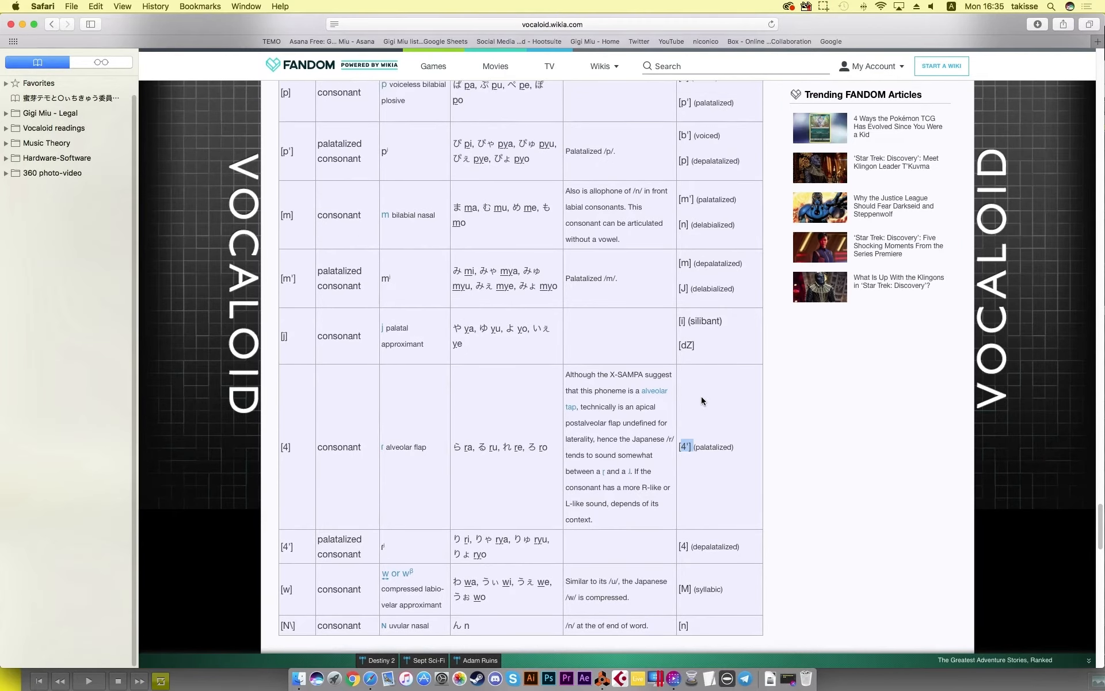
scroll(701, 396, up, 3)
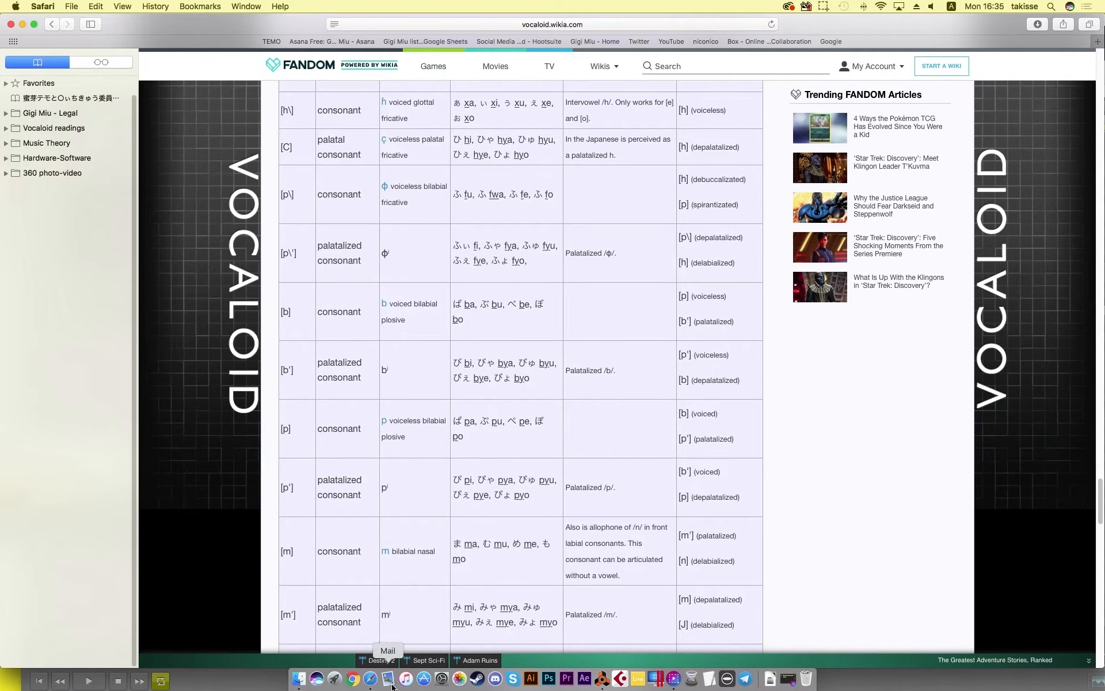
Step: Return to Piapro Studio and inspect the lyric and phoneme entries in the open dialog of the bar 21 note
click(602, 679)
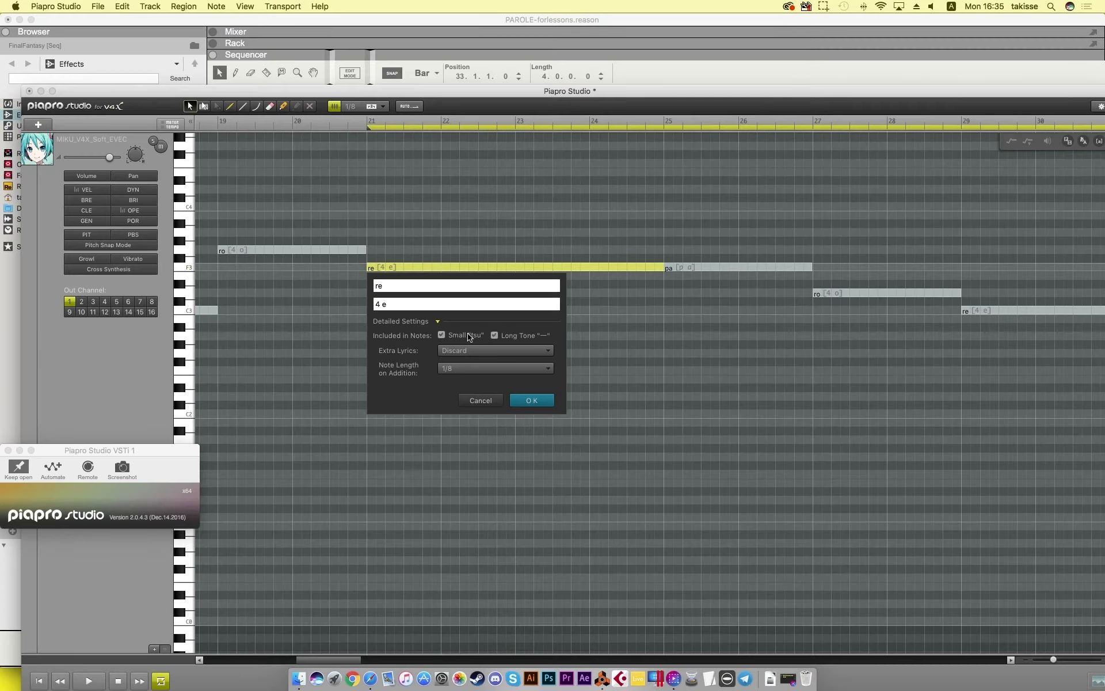
drag(409, 284, 373, 286)
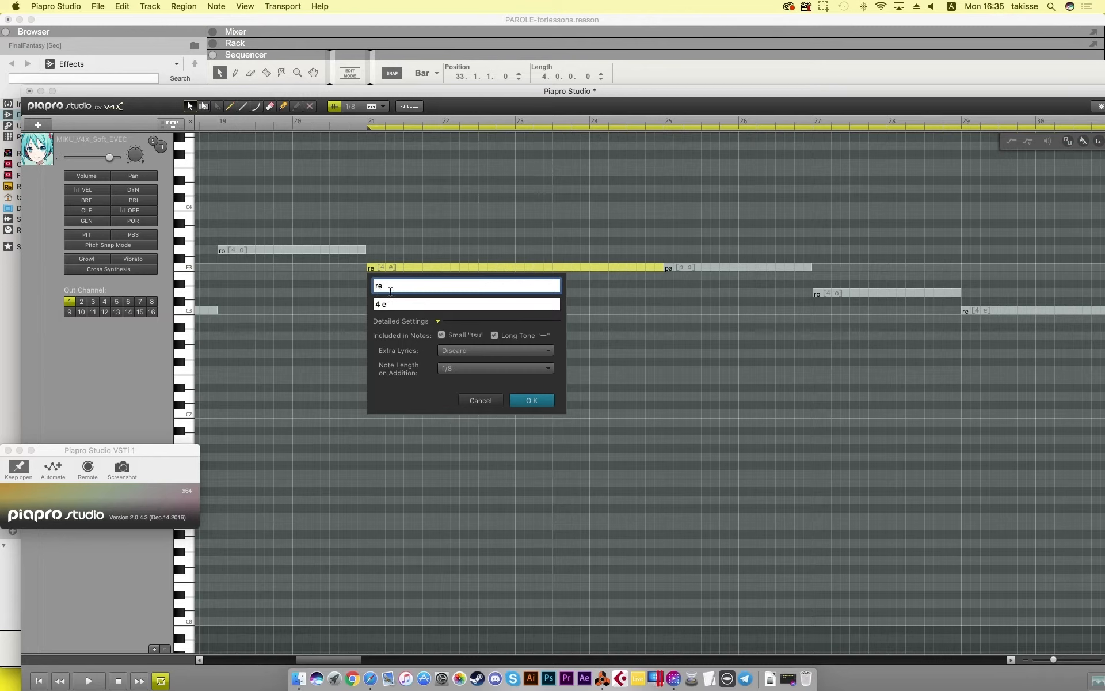
double_click(381, 285)
drag(394, 287, 368, 302)
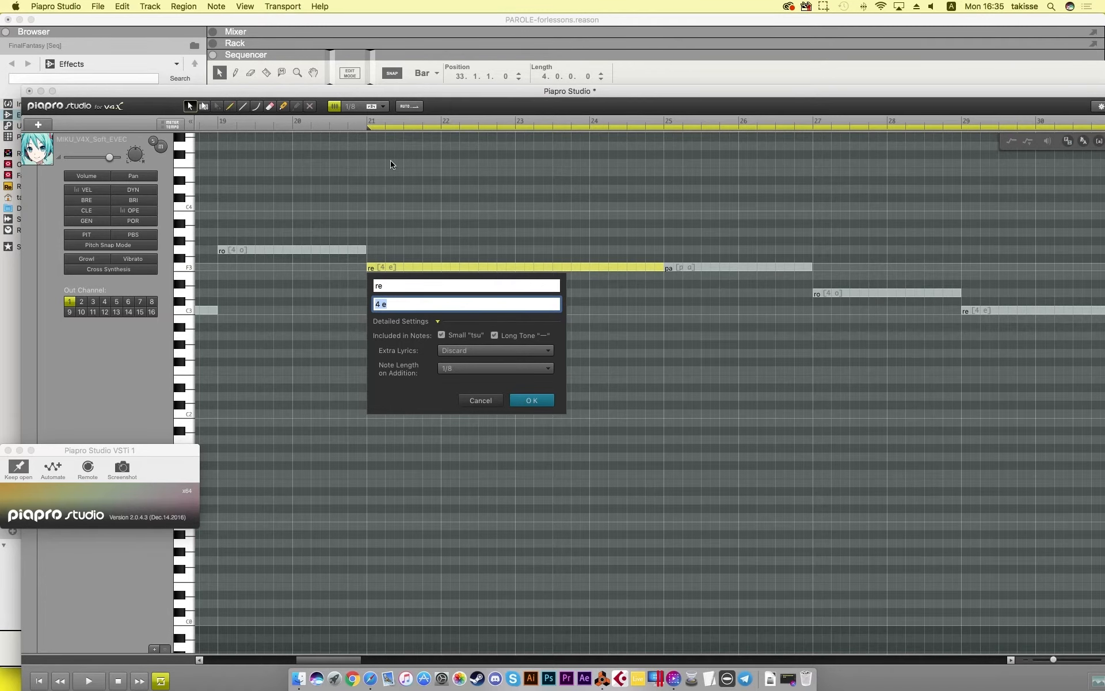
Step: Switch to Safari and check the palatalized alternative listed for the [4] phoneme
click(370, 679)
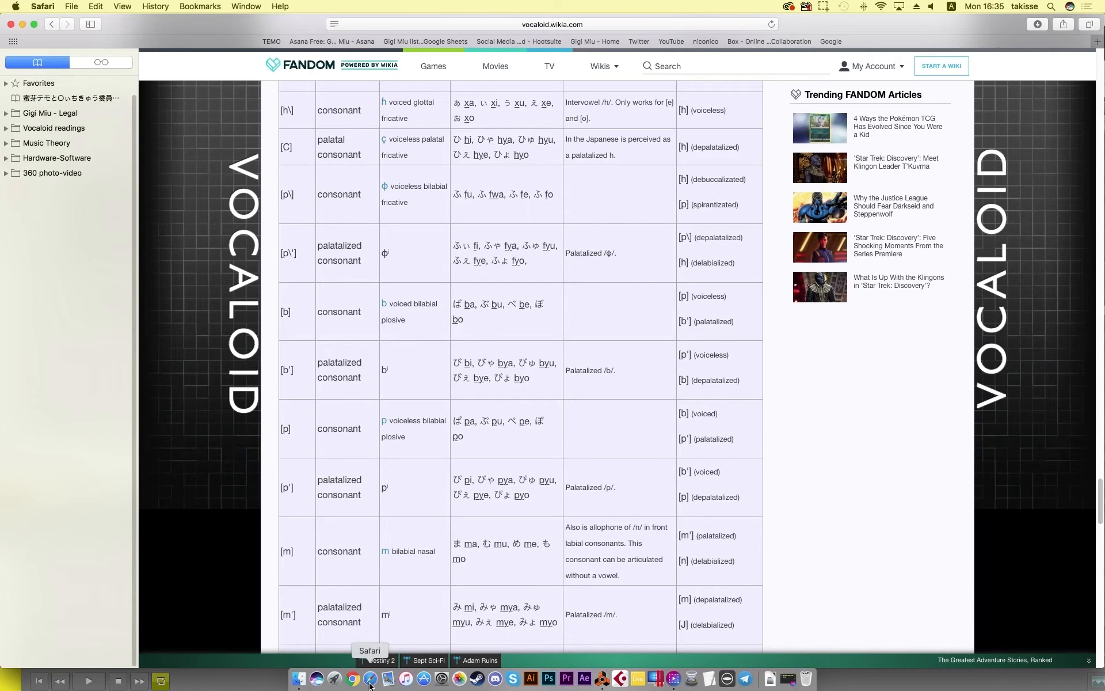
scroll(535, 327, down, 5)
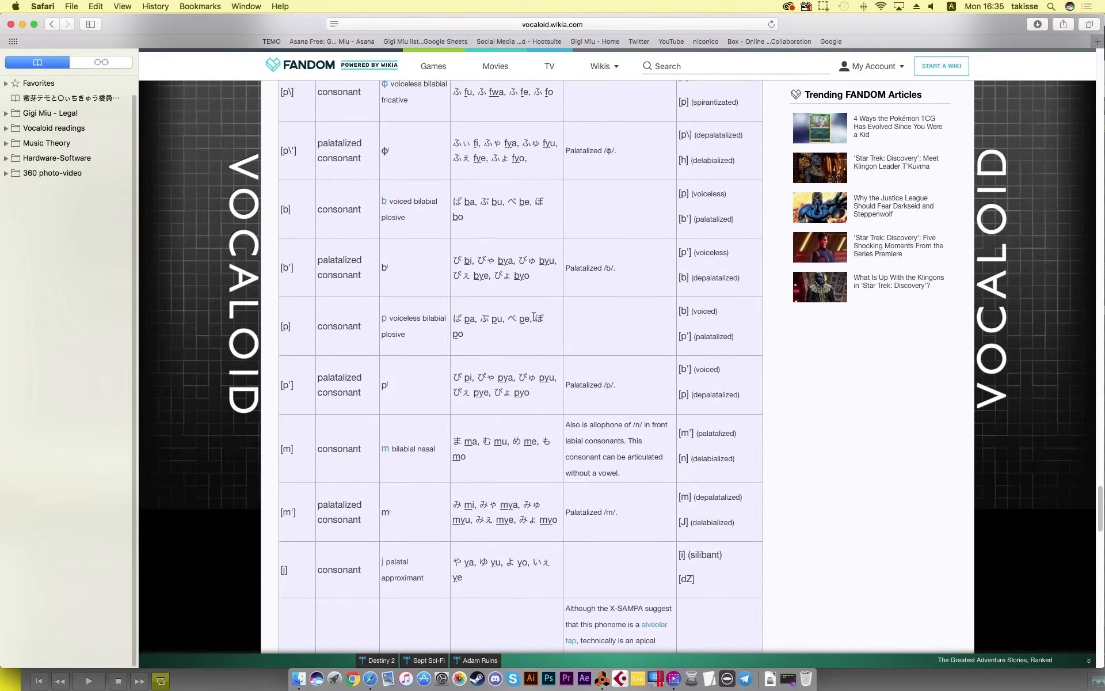
scroll(352, 410, down, 4)
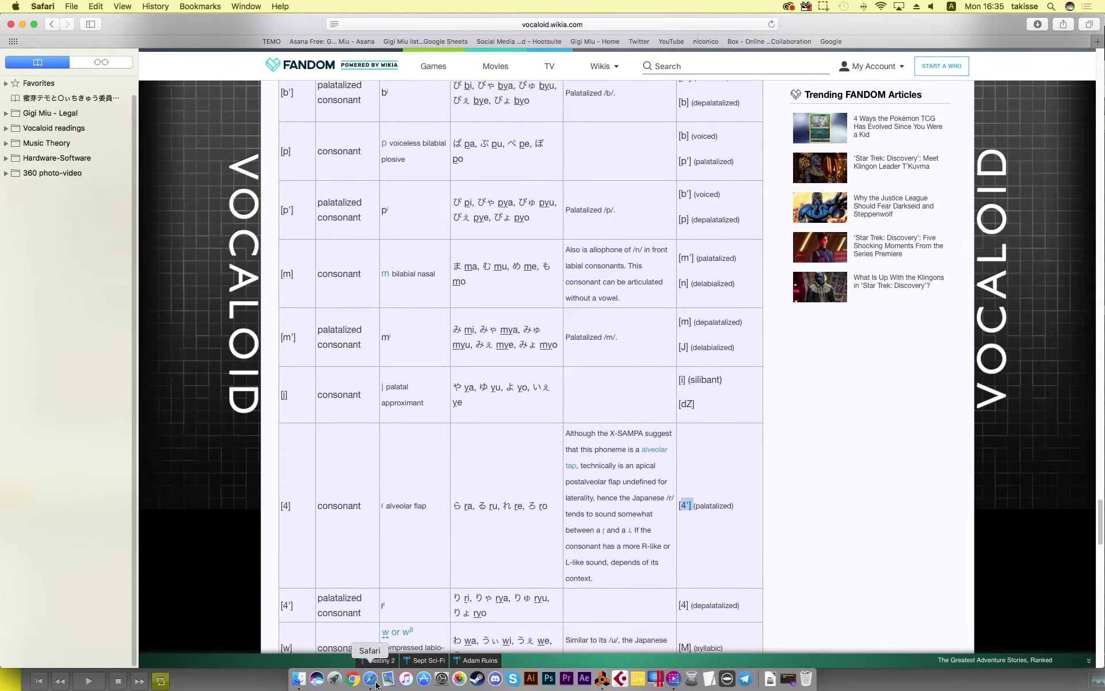
Step: Return to Piapro Studio and cancel the lyric dialog of the "re" note at bar 21
click(603, 678)
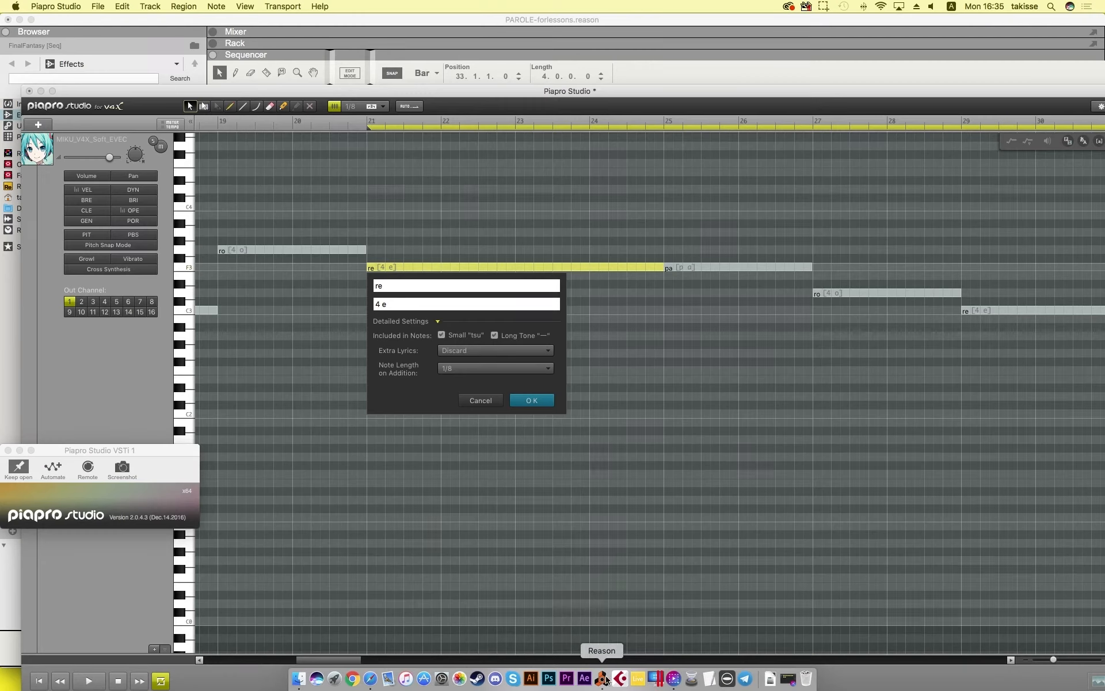
click(480, 401)
mouse_move(342, 660)
mouse_down()
mouse_move(423, 658)
mouse_move(296, 647)
mouse_move(323, 649)
mouse_up()
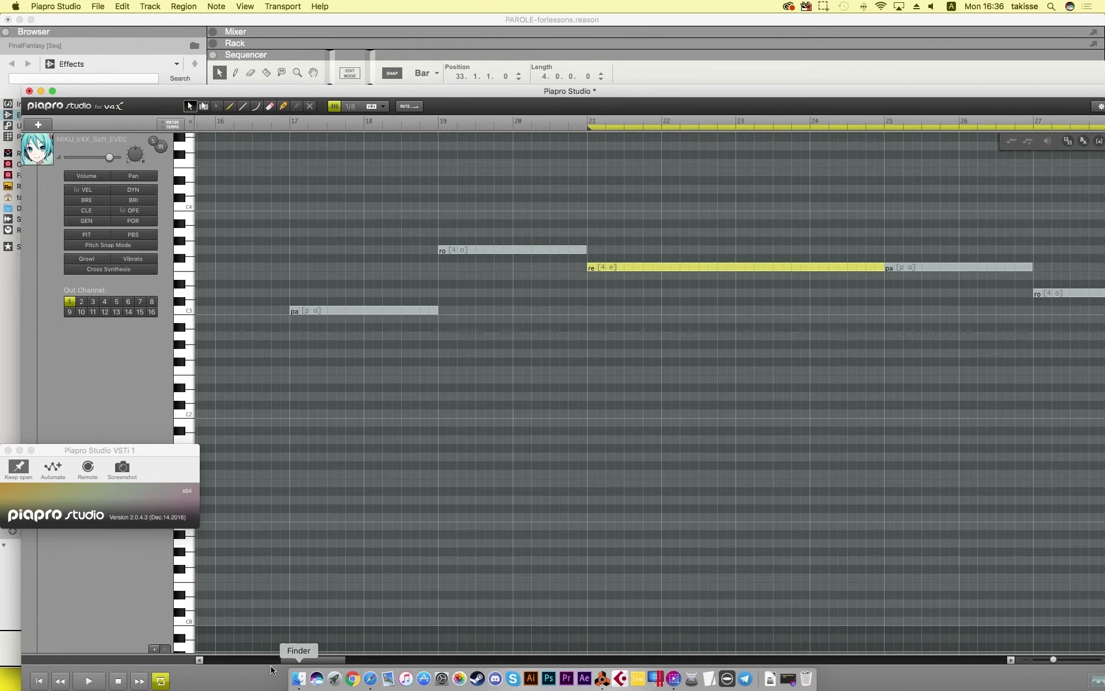
click(299, 679)
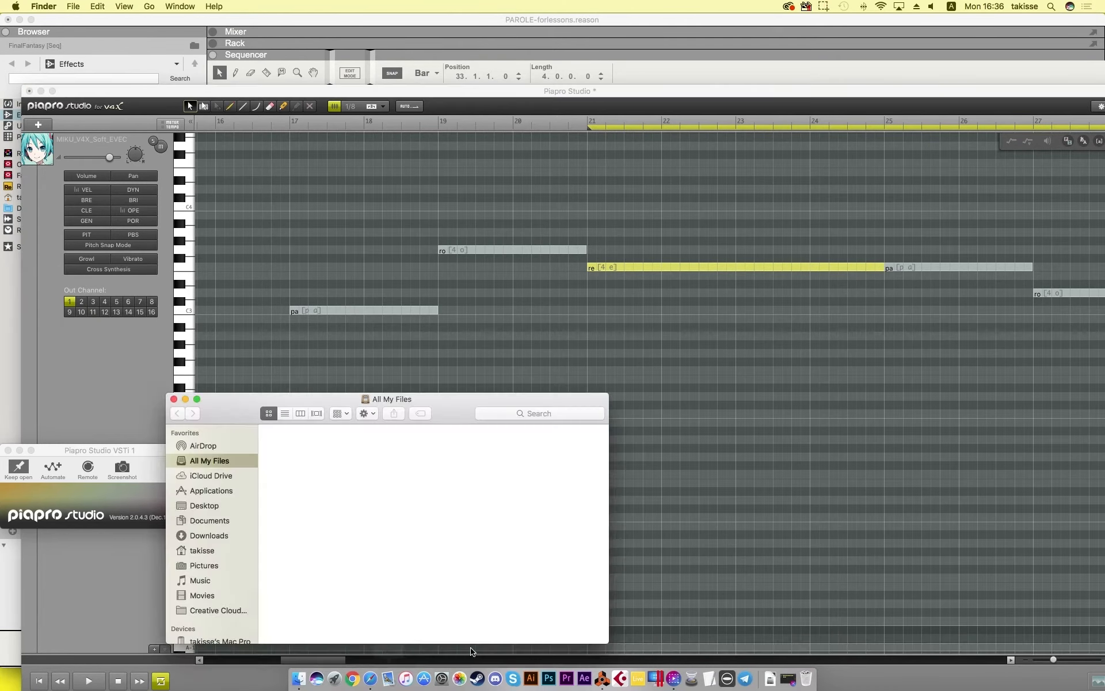
click(603, 680)
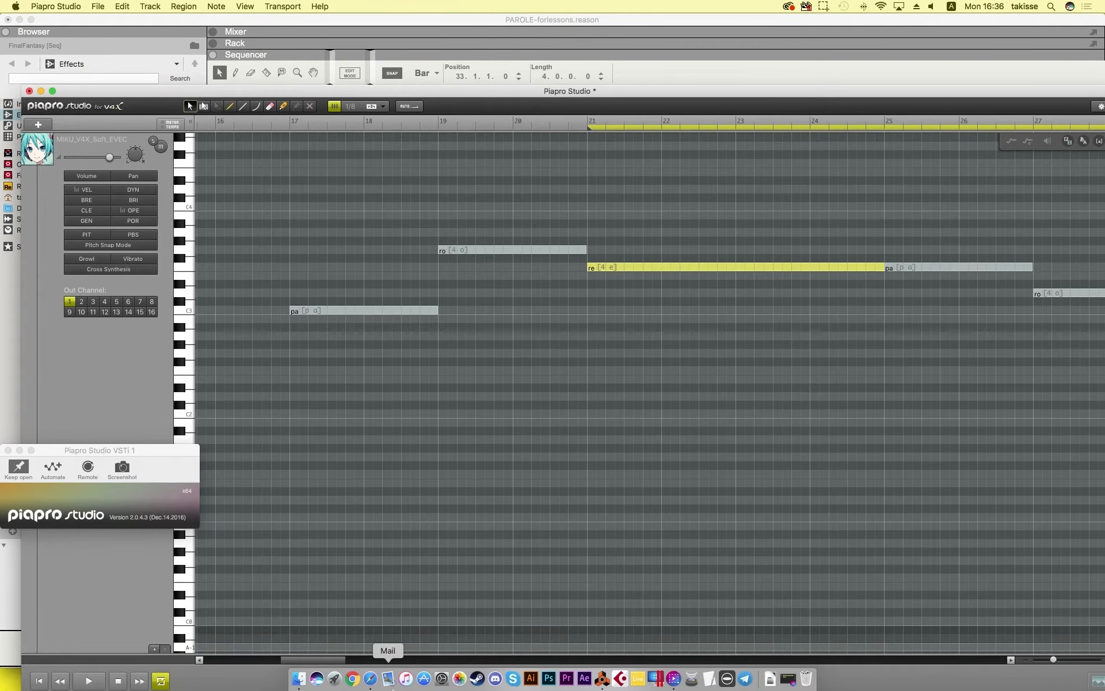
Step: Switch to Safari and look through the consonant rows of the phoneme table and the Additional notes below it
click(370, 680)
scroll(397, 455, down, 6)
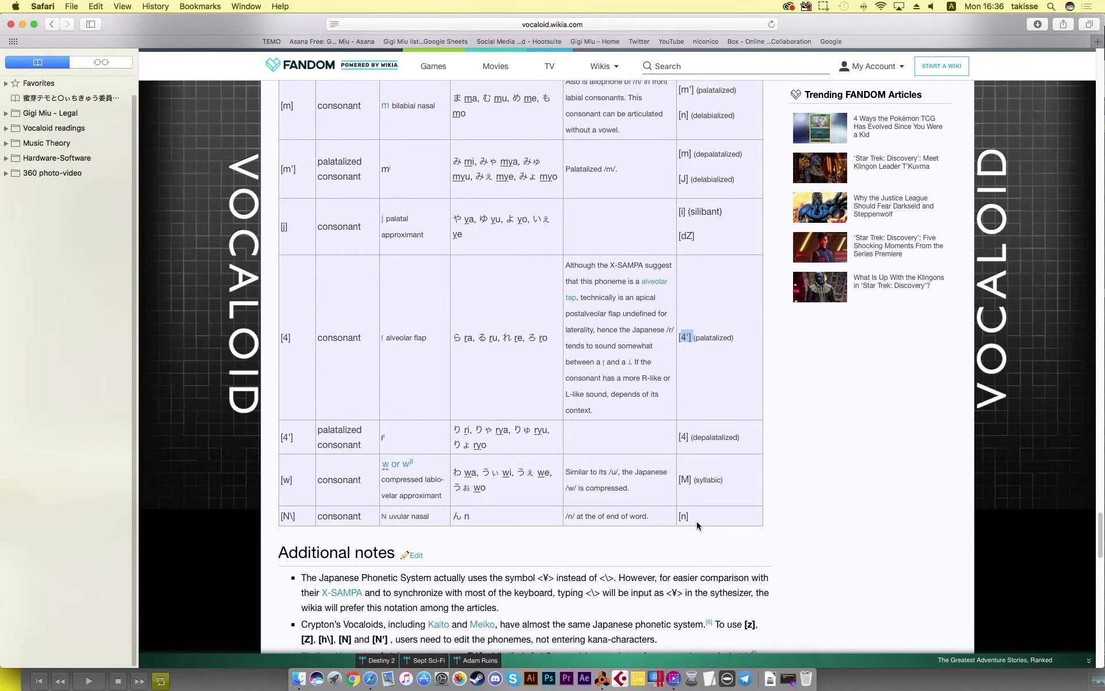
drag(697, 525, 328, 316)
scroll(378, 328, up, 15)
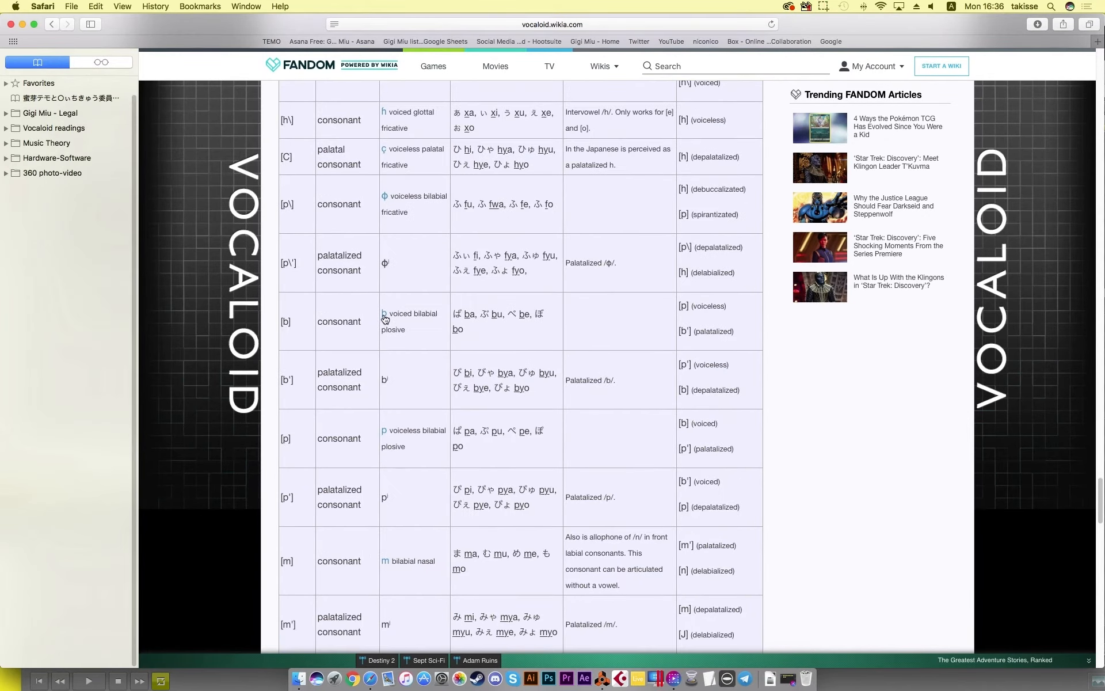
scroll(385, 318, down, 20)
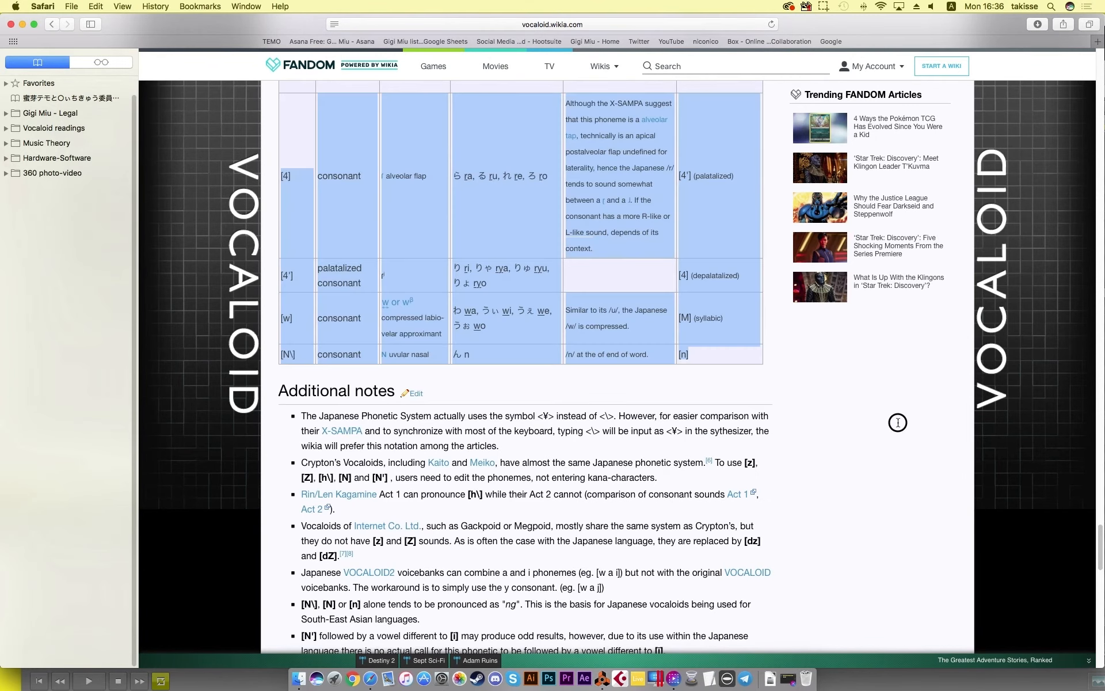
click(897, 421)
scroll(778, 399, up, 17)
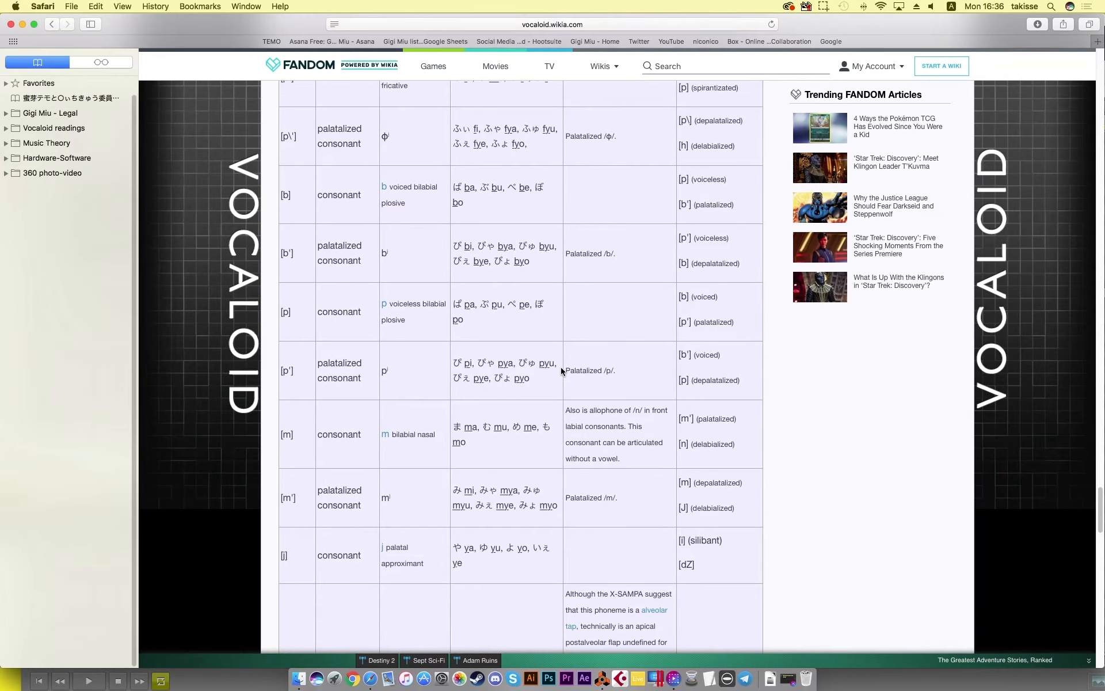
scroll(561, 371, down, 5)
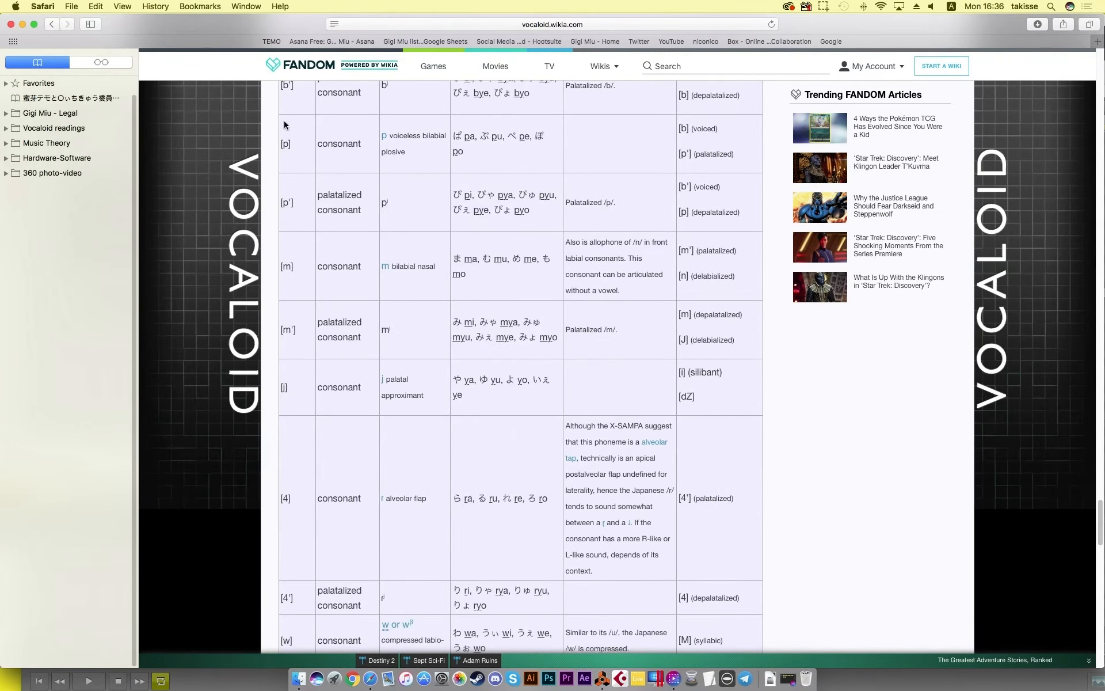
scroll(333, 150, down, 6)
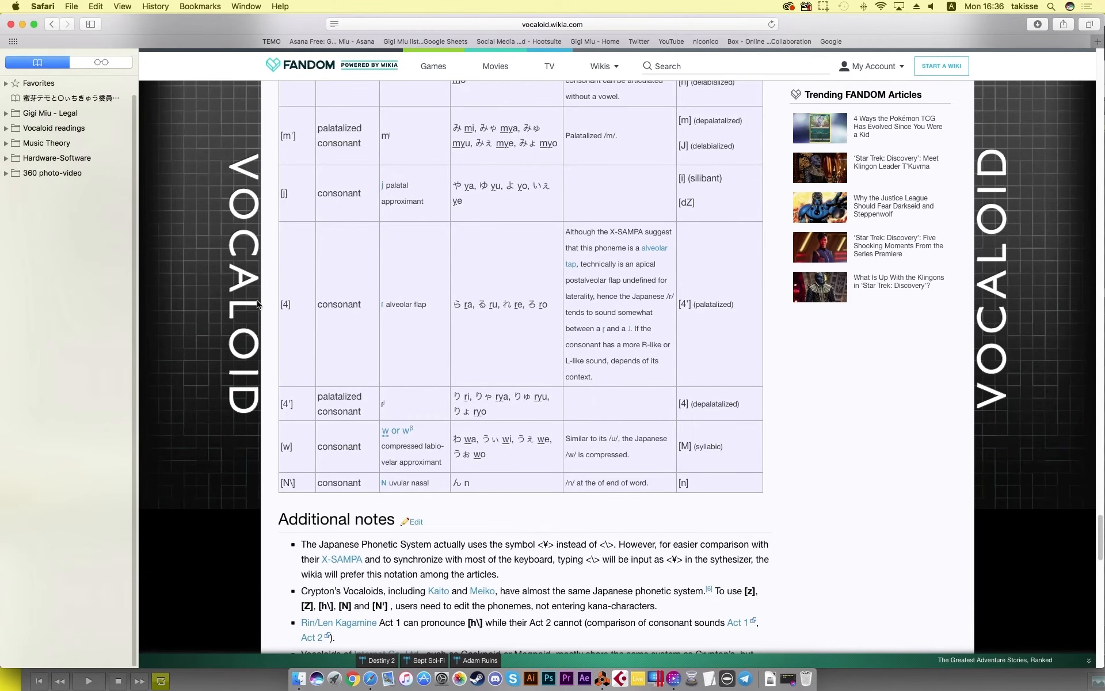
scroll(257, 304, up, 3)
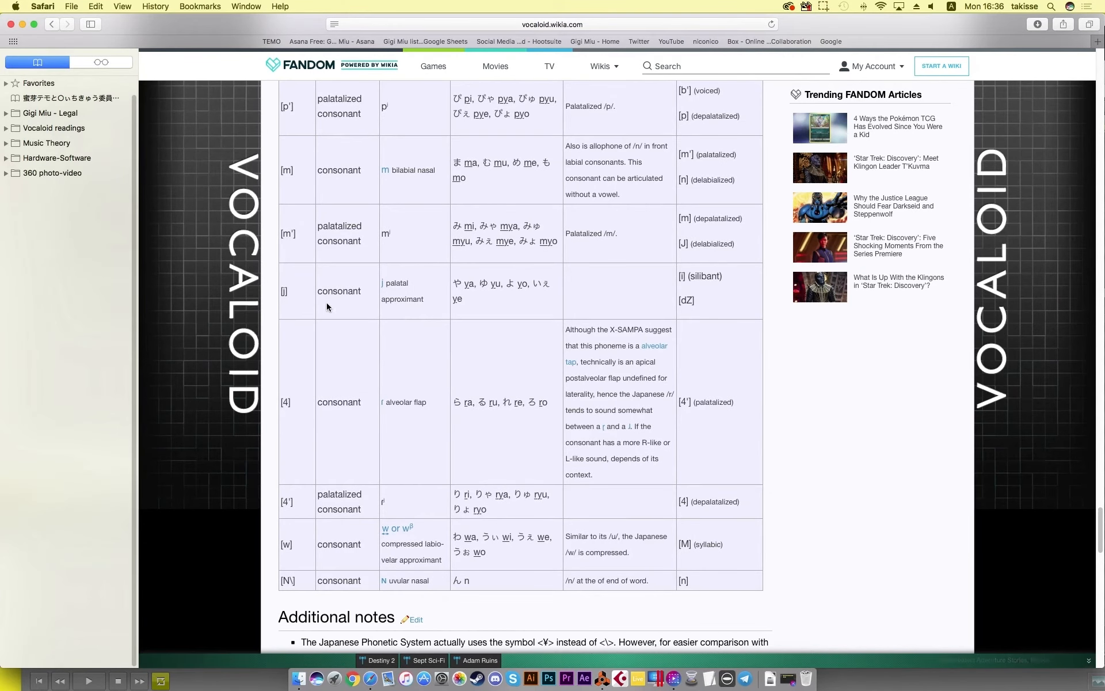
scroll(406, 279, down, 1)
scroll(406, 279, down, 3)
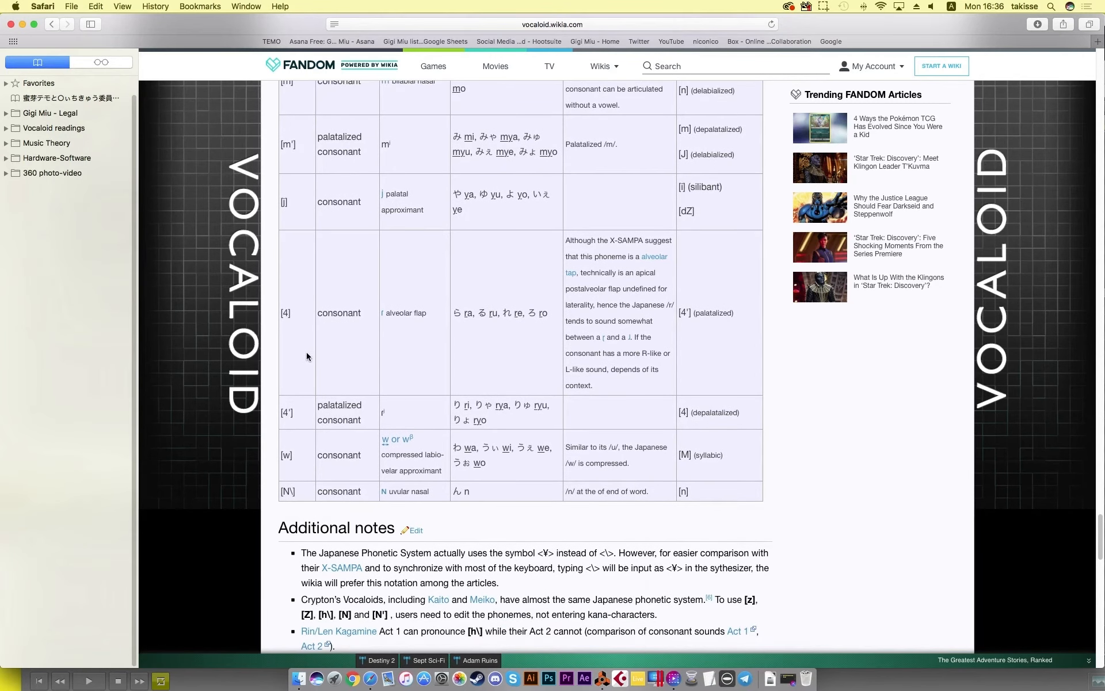
scroll(340, 388, down, 6)
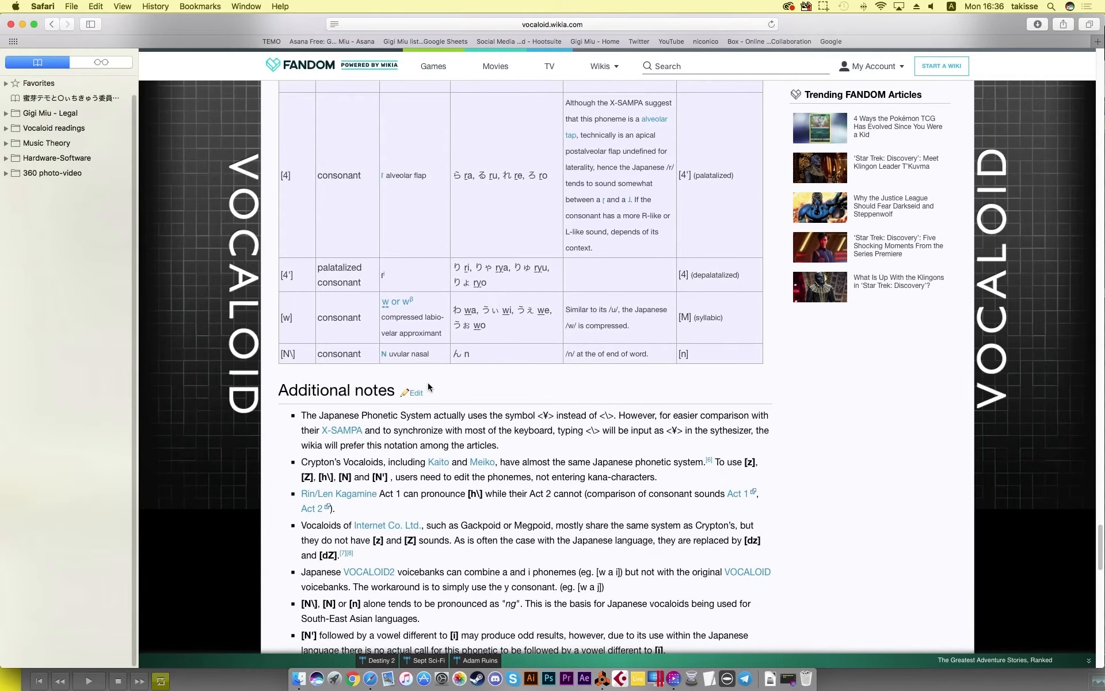
scroll(649, 403, down, 13)
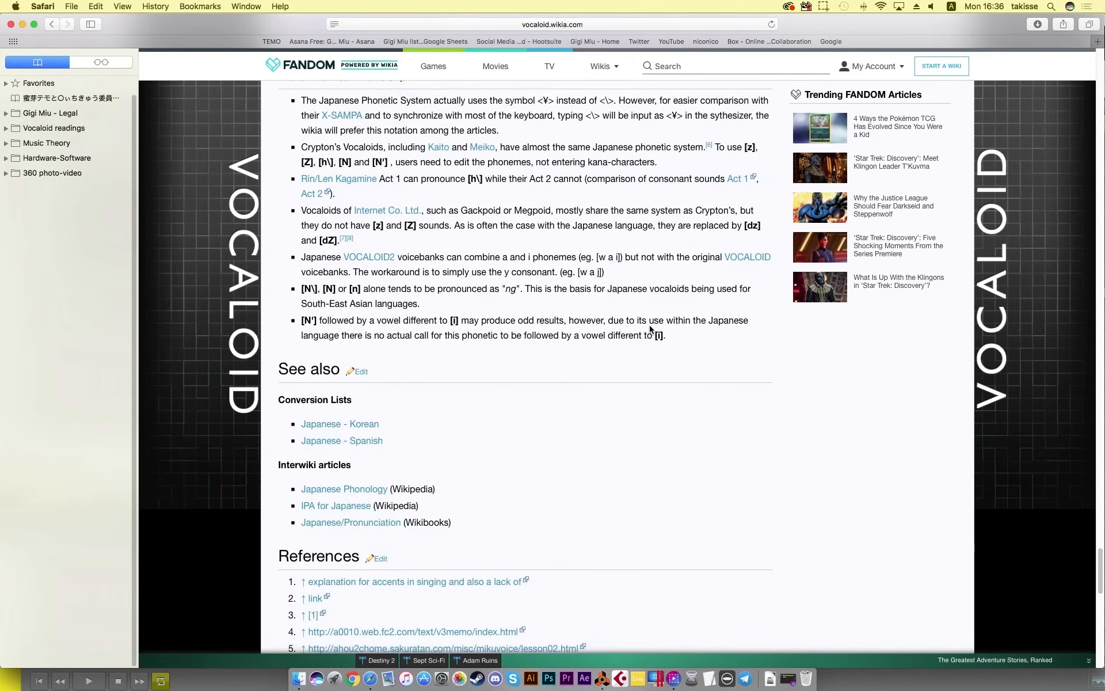
scroll(644, 336, up, 19)
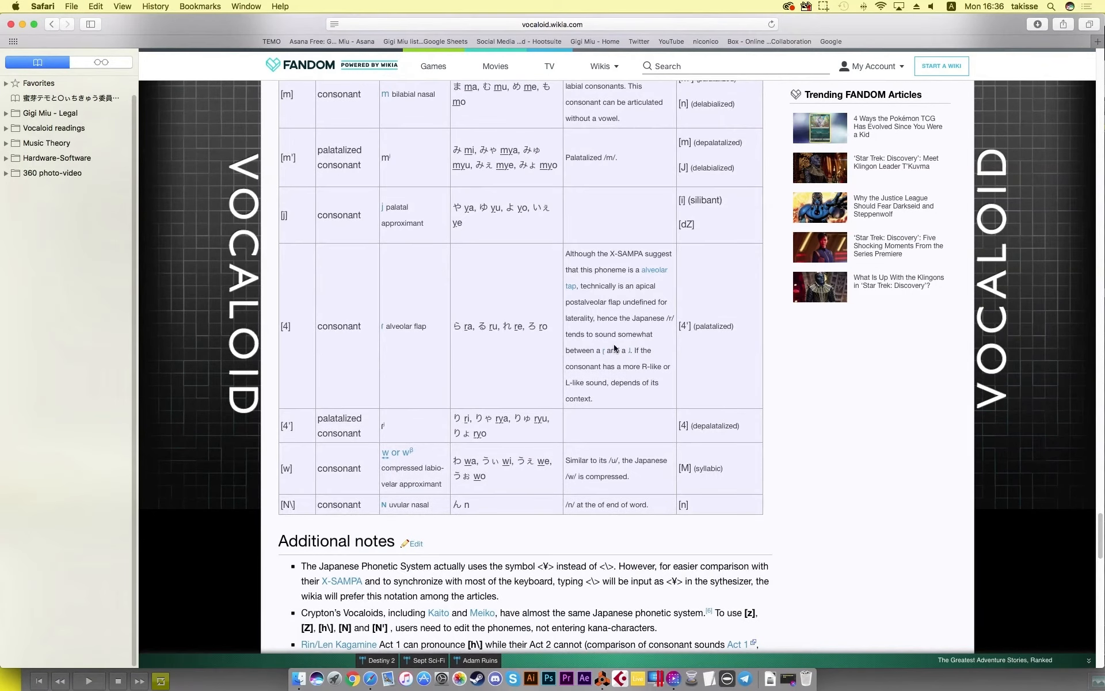
scroll(460, 369, up, 5)
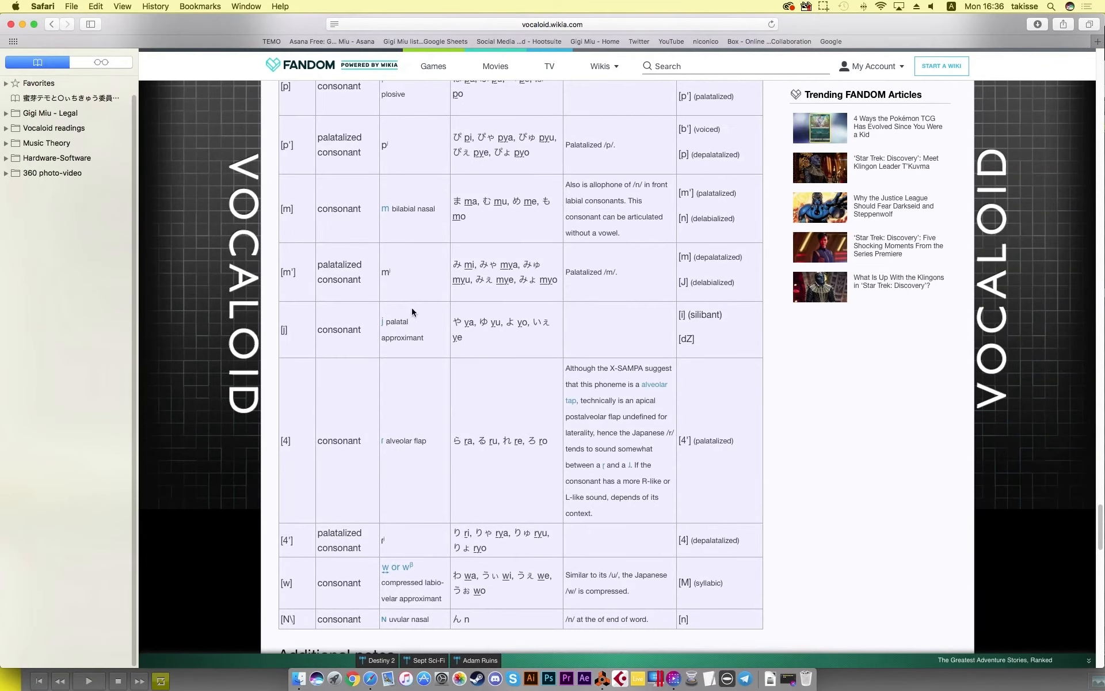
Step: Examine the phoneme table's consonant rows again, going back from [N\] to [ts] and returning to the bilabial and [4] rows
scroll(476, 259, down, 3)
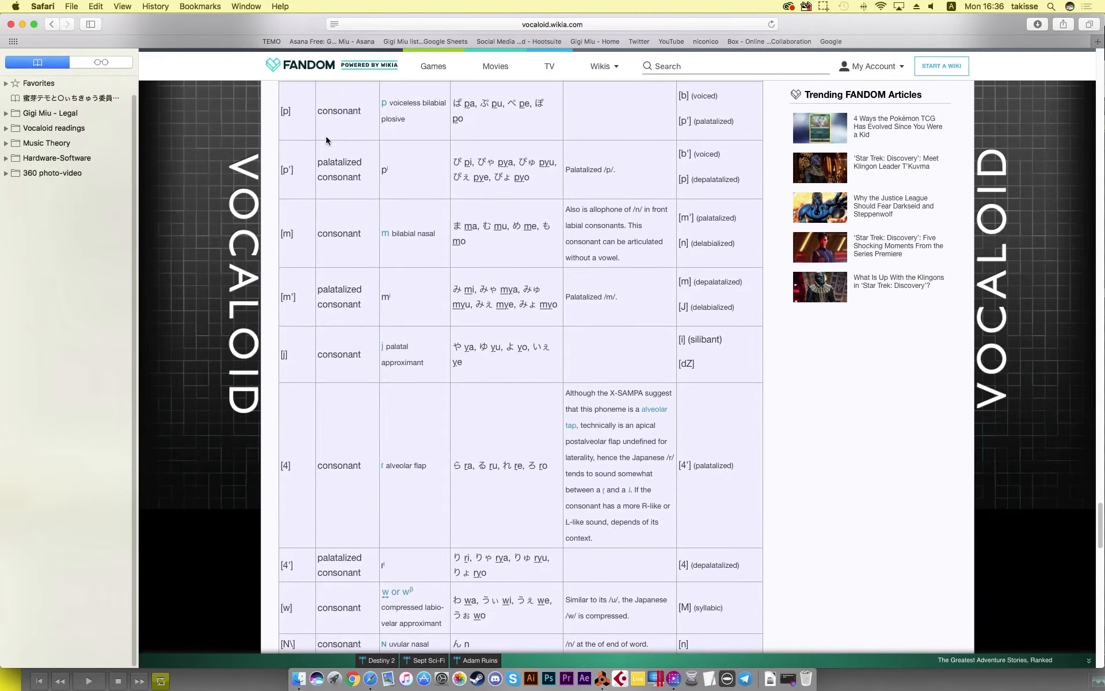
scroll(413, 342, up, 2)
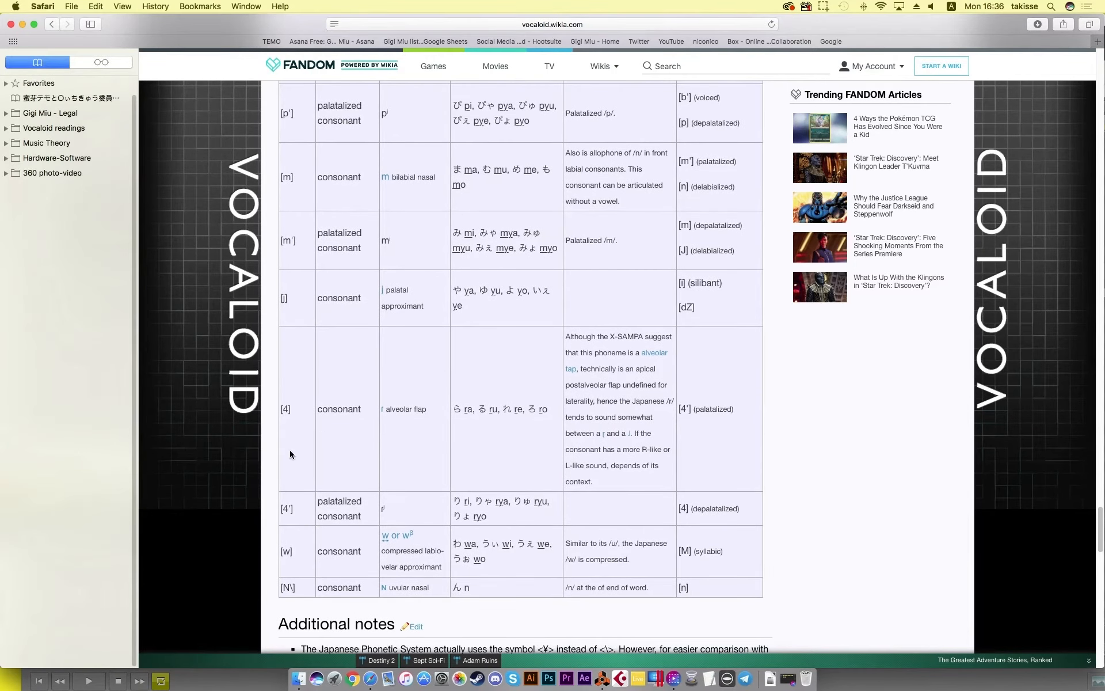
scroll(478, 469, up, 1)
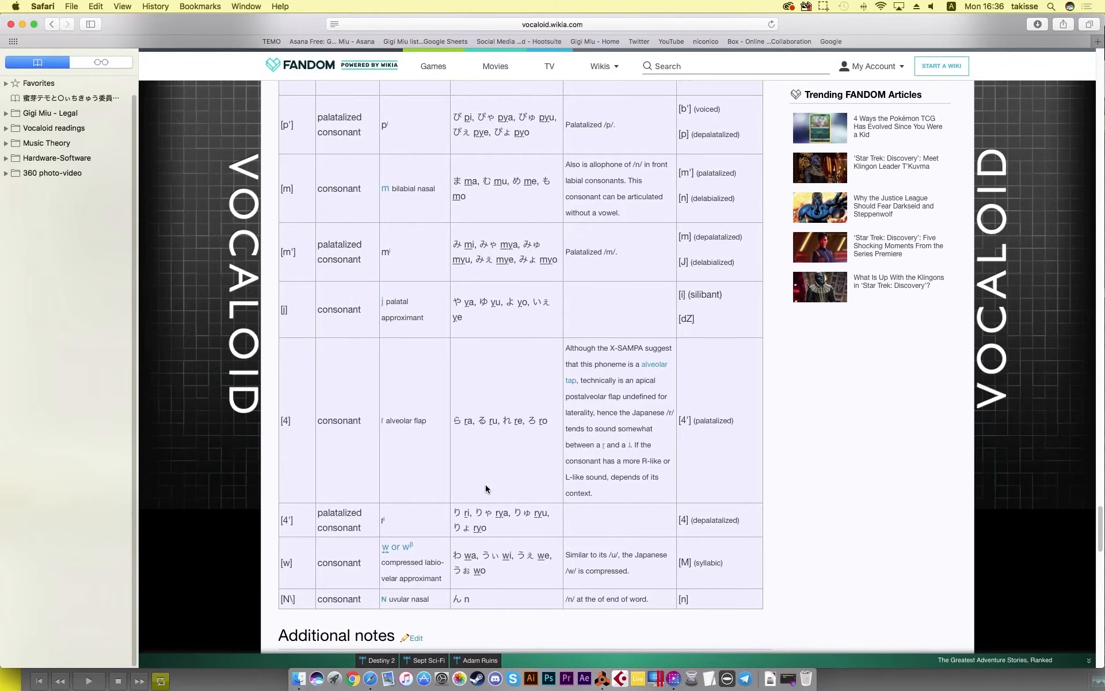
scroll(477, 242, up, 3)
scroll(357, 210, up, 3)
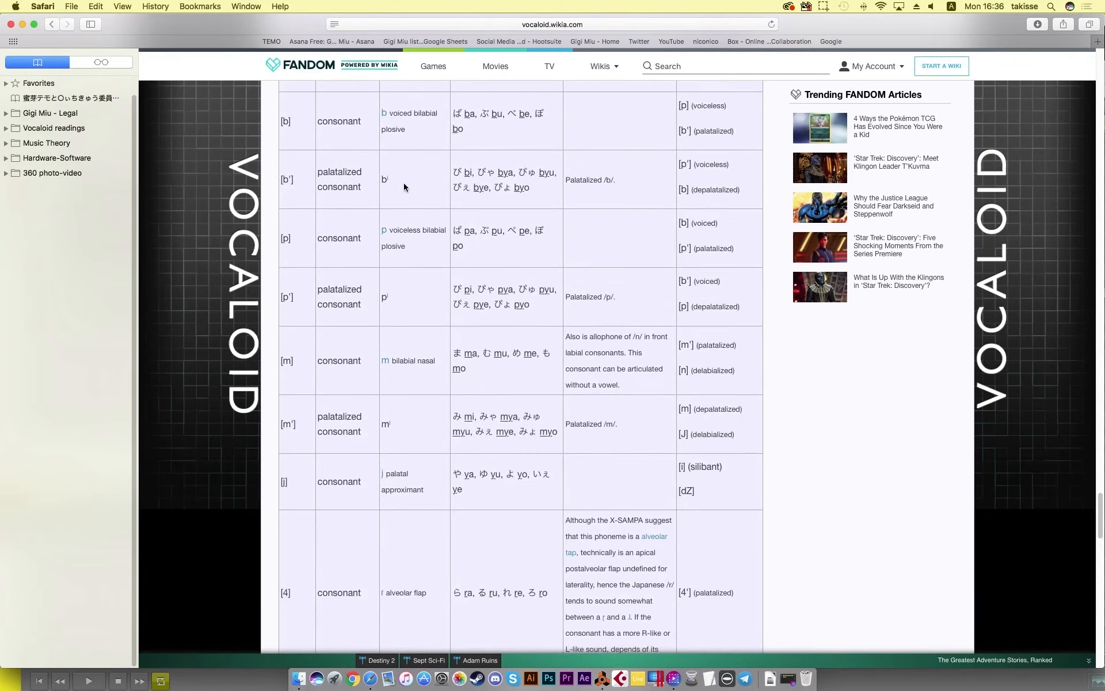
scroll(478, 248, up, 10)
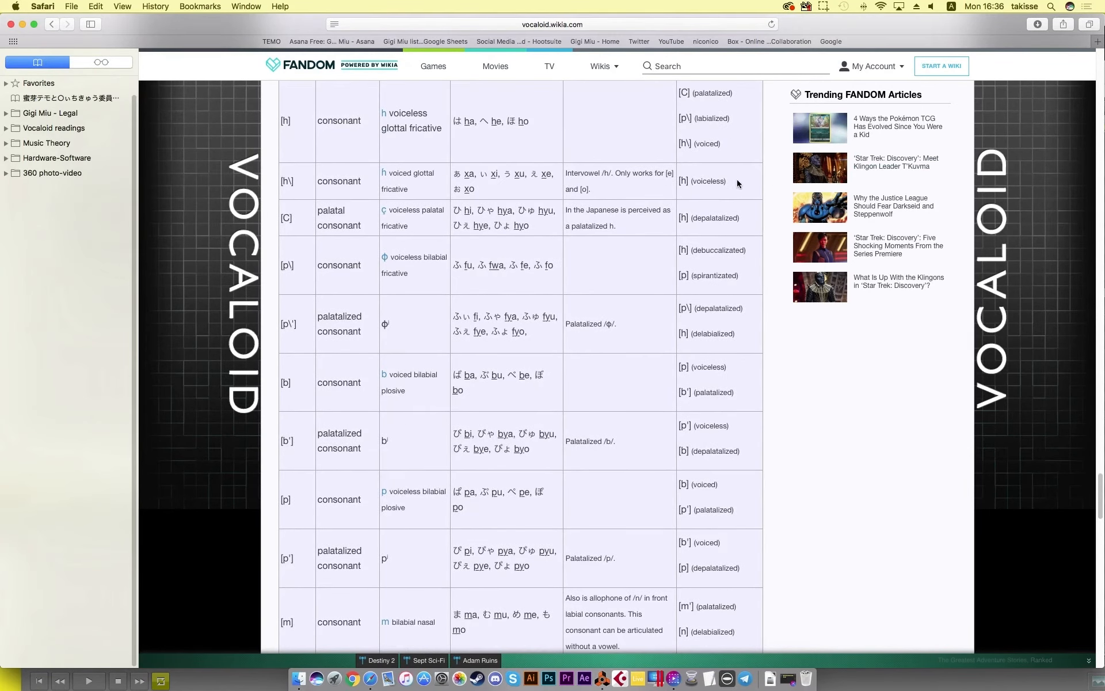
scroll(602, 321, up, 12)
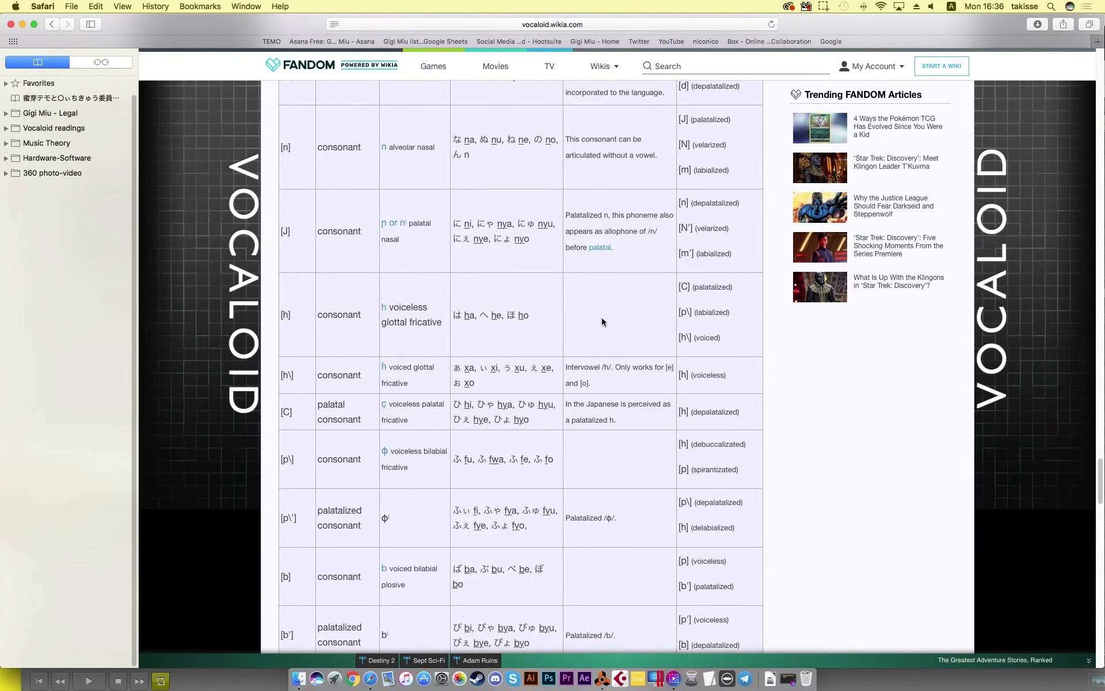
scroll(570, 356, up, 6)
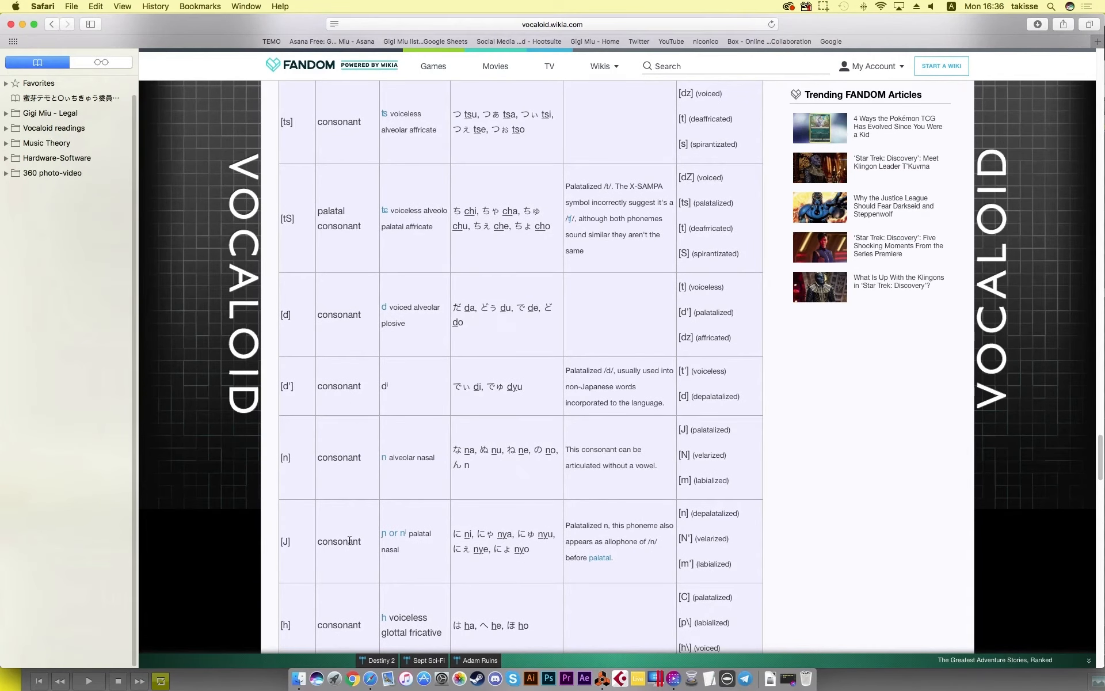
scroll(826, 395, down, 12)
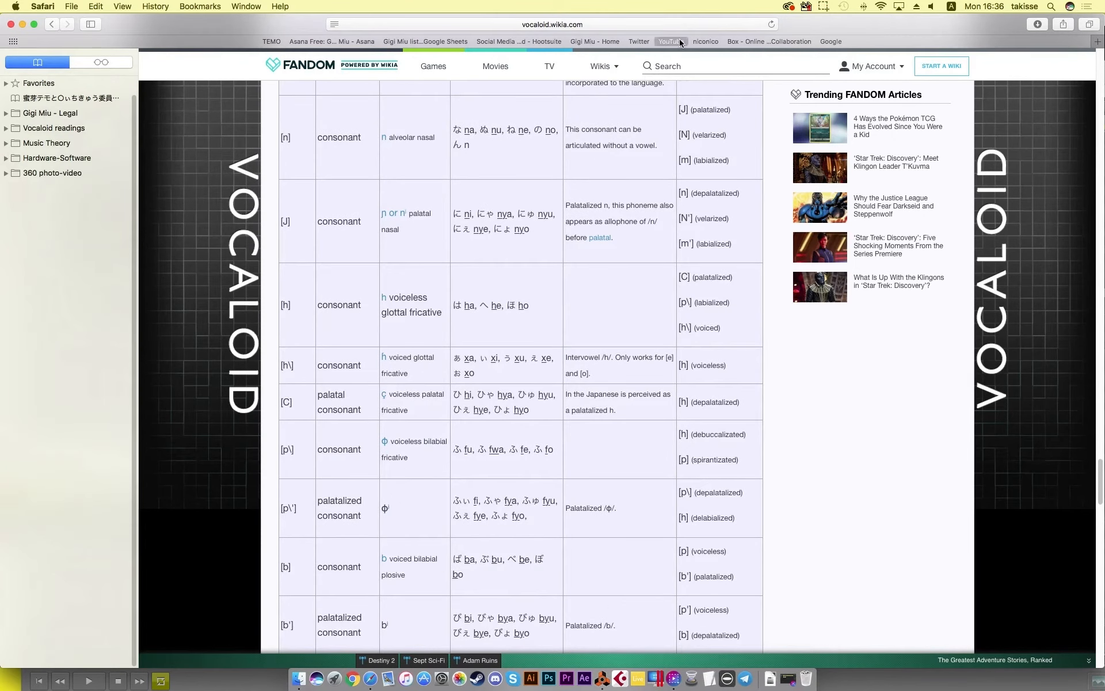
scroll(578, 543, down, 8)
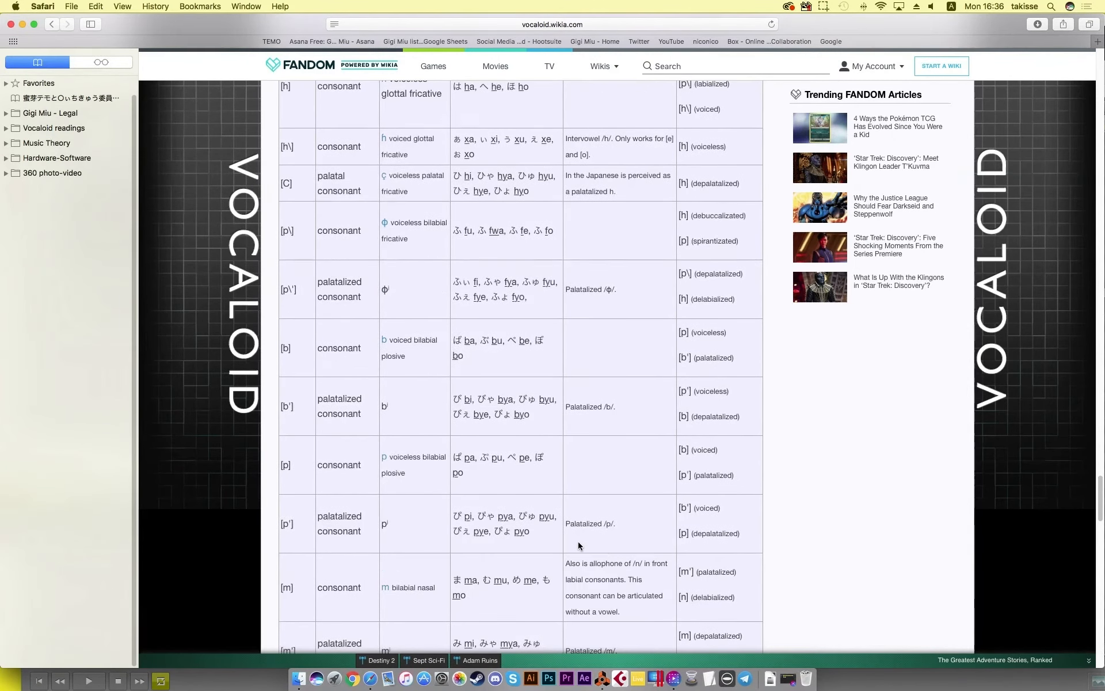
scroll(577, 545, down, 4)
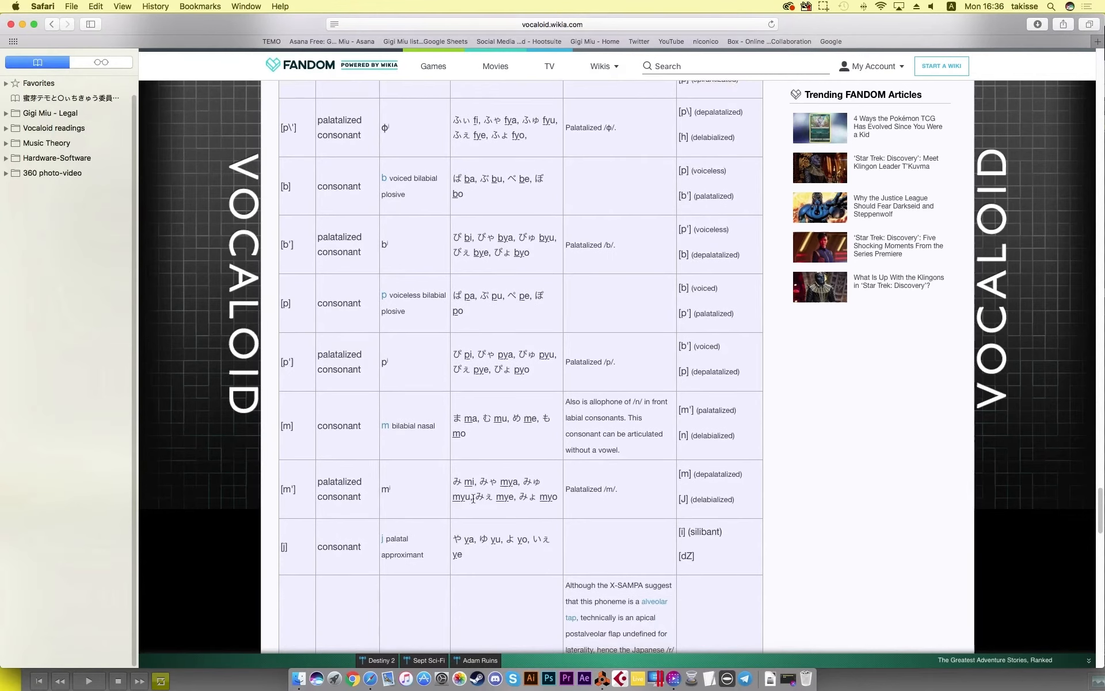
scroll(437, 605, down, 1)
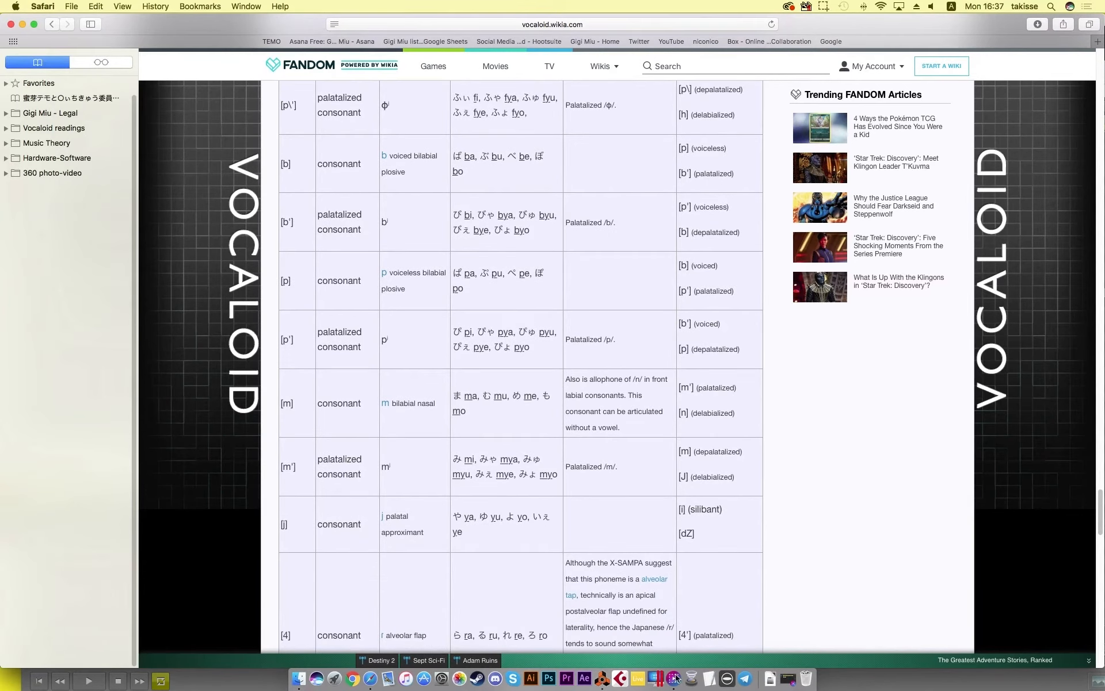
Step: Switch to Piapro Studio and move the playhead to the middle of bar 18, within the first "pa" note
click(603, 679)
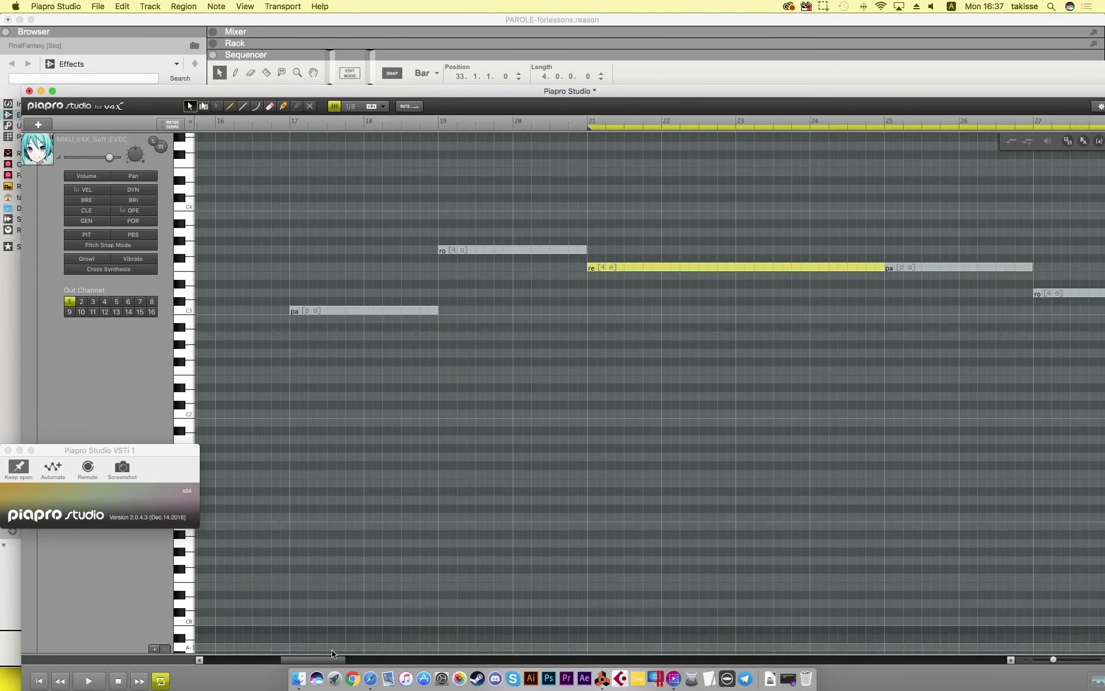
mouse_move(332, 663)
mouse_down()
mouse_move(399, 663)
mouse_move(316, 662)
mouse_move(326, 662)
mouse_up()
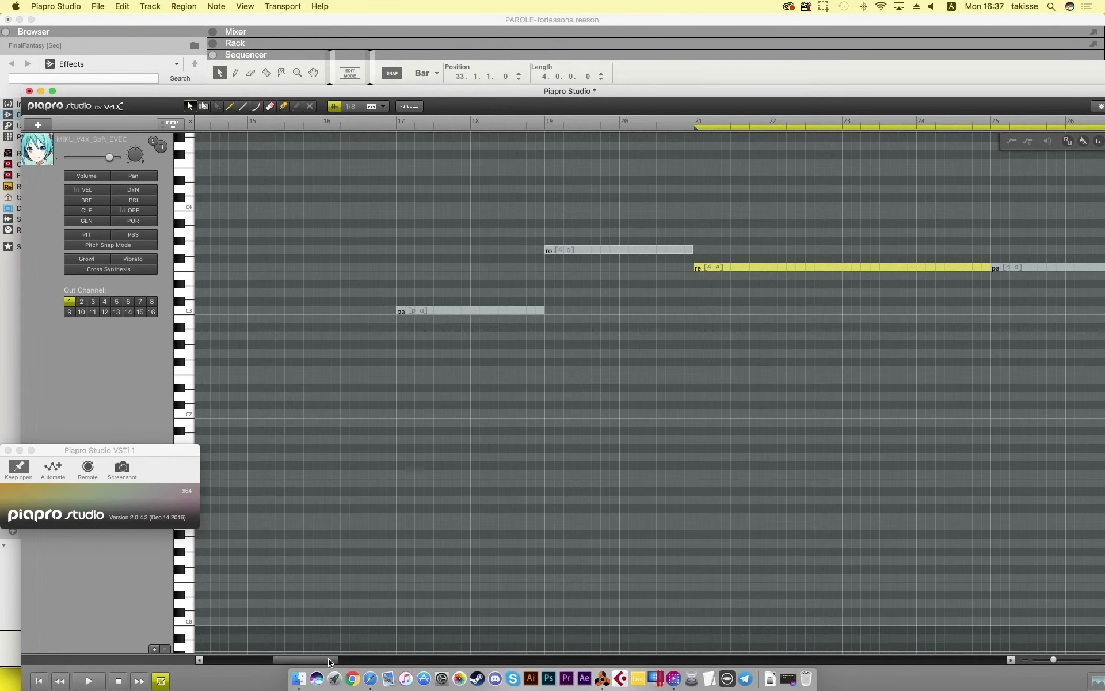
mouse_move(328, 661)
mouse_down()
mouse_move(587, 643)
mouse_move(427, 635)
mouse_move(410, 652)
mouse_move(328, 660)
mouse_up()
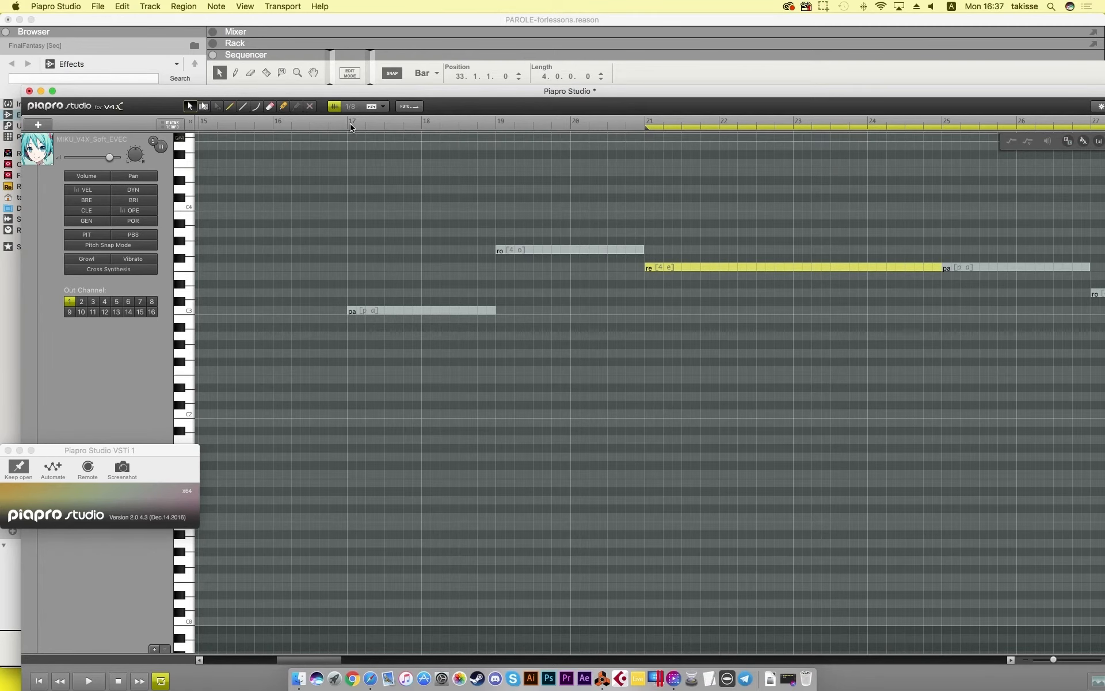
drag(350, 128, 458, 129)
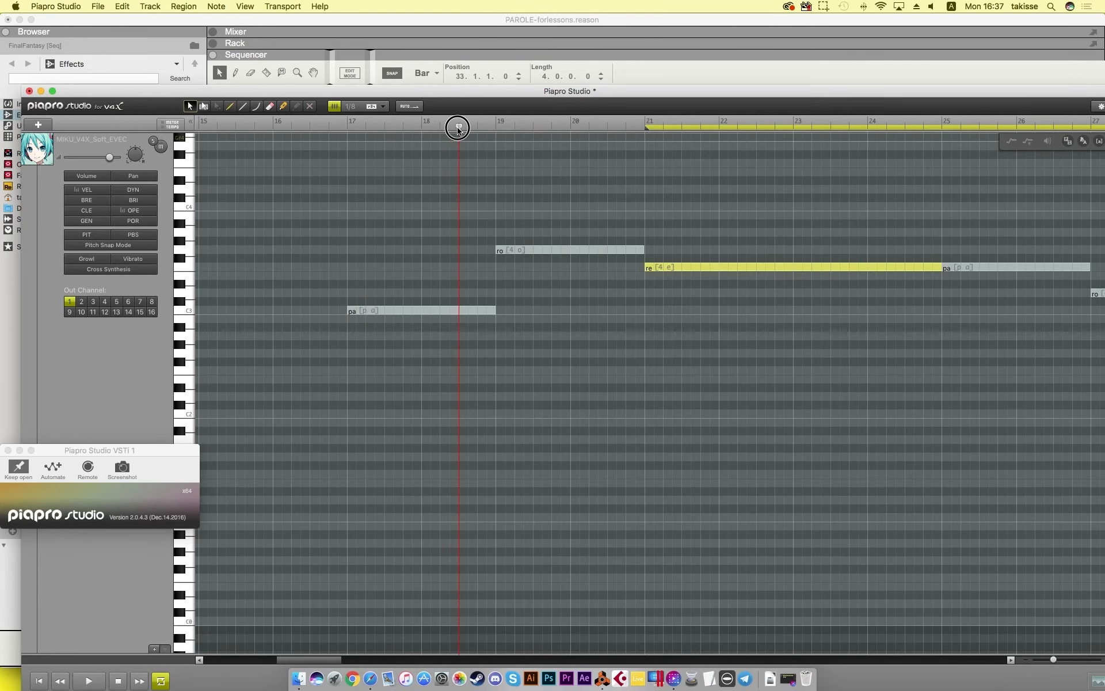
Step: Bring the Reason sequencer to the front and view the song arrangement
click(687, 69)
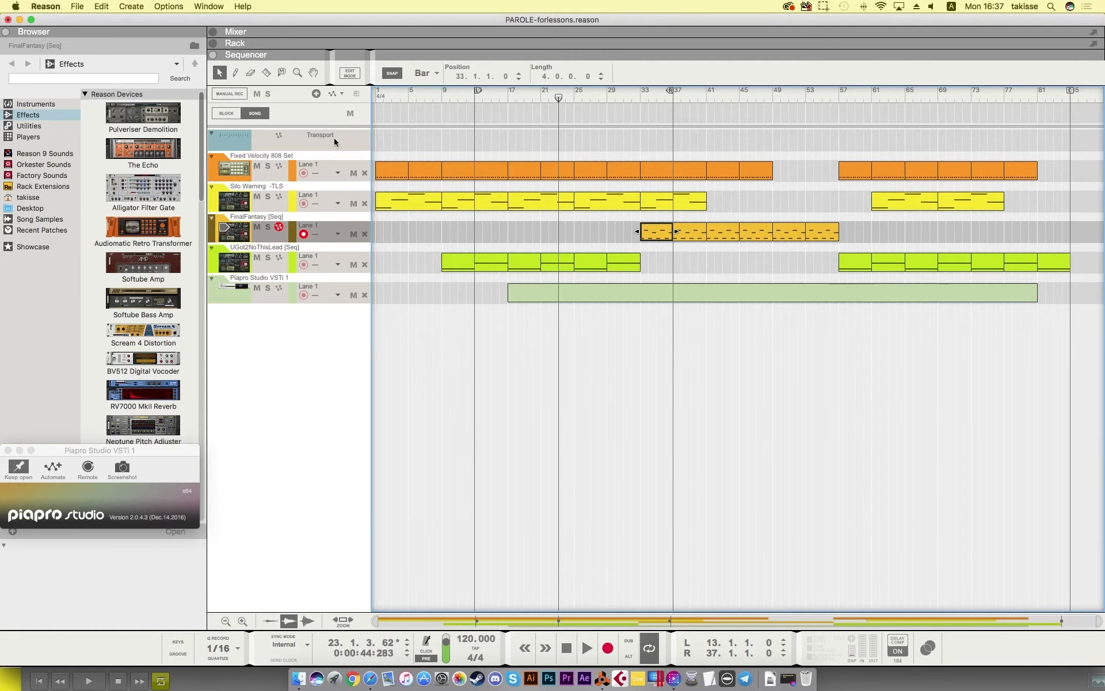
click(209, 7)
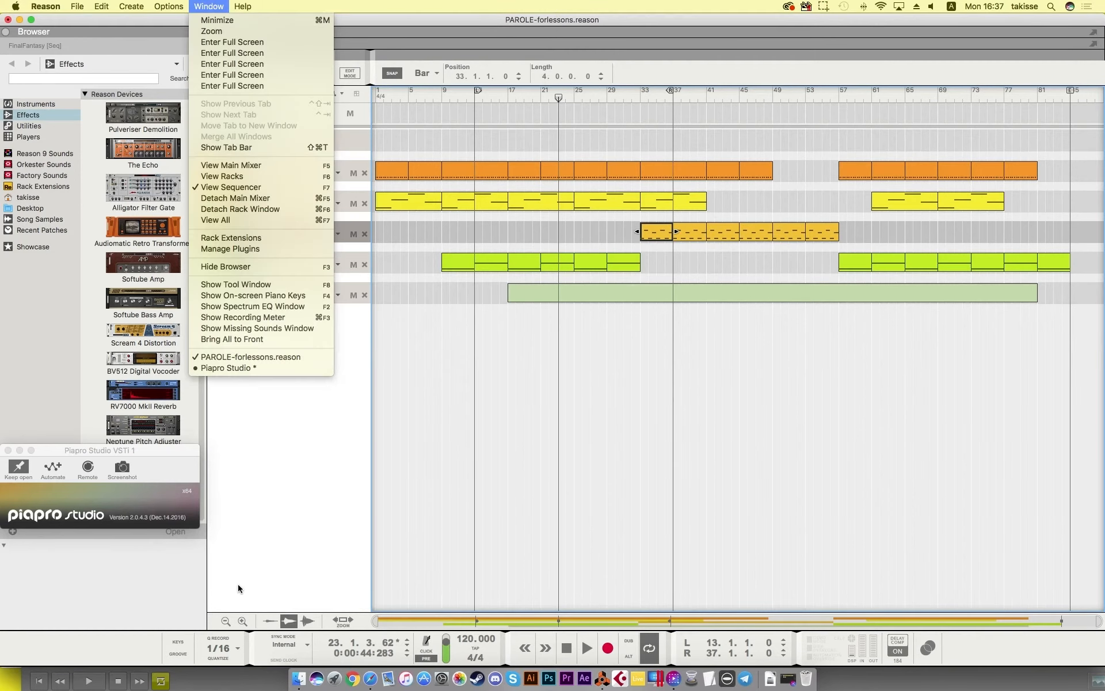
click(246, 675)
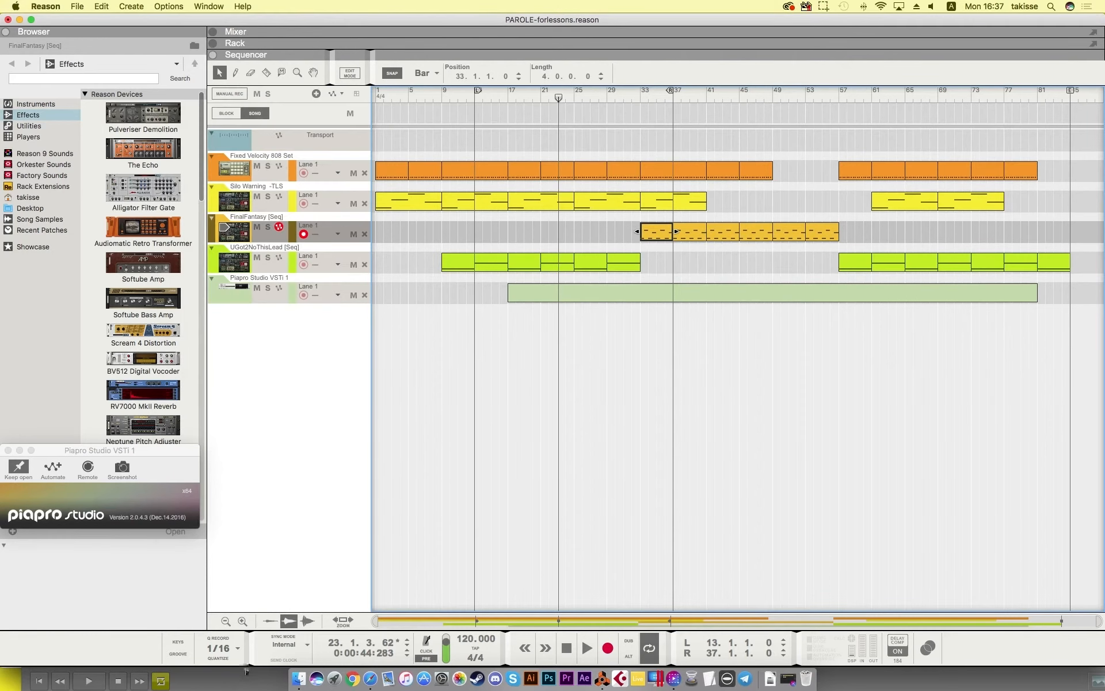
Step: Return to Piapro Studio and move the playhead into the beginning of the "re" note at bar 21
click(245, 672)
drag(295, 657, 324, 611)
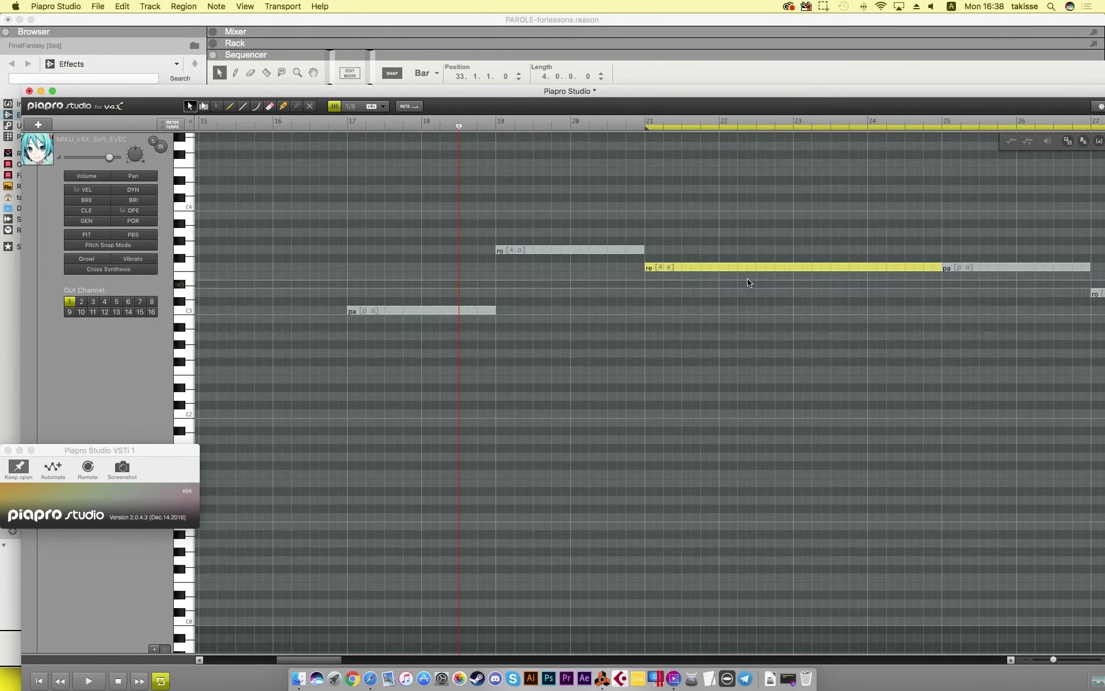
click(452, 125)
drag(452, 125, 673, 115)
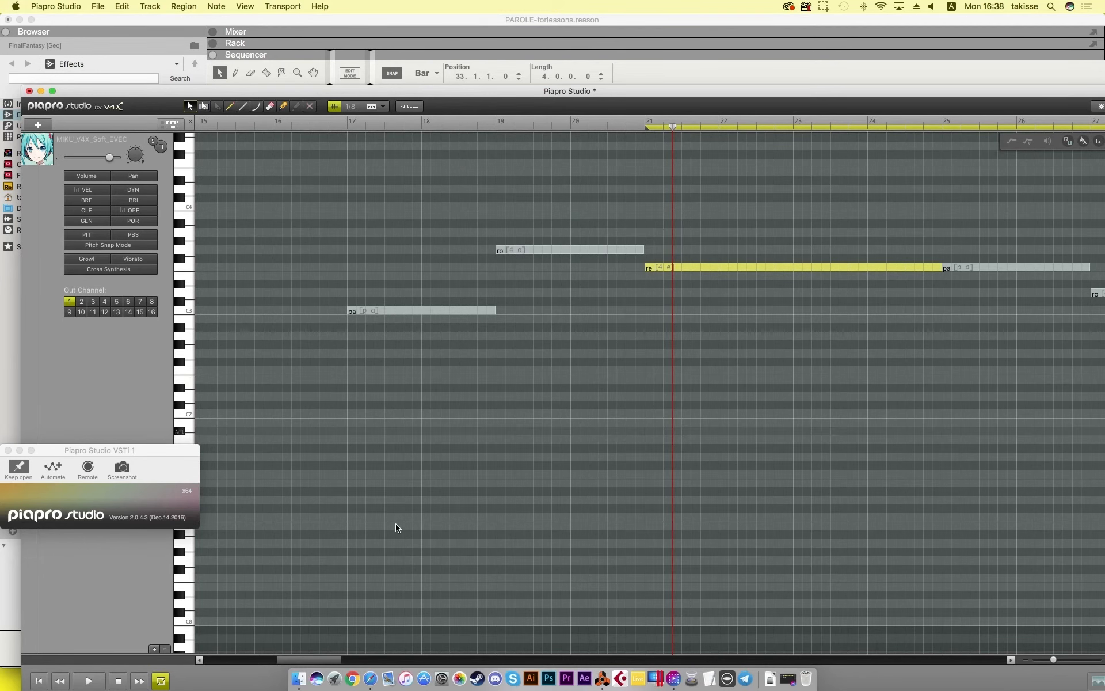
Step: Switch to Safari and look through the whole phoneme table, up to the Phonetics List heading and back down to the [4] row
click(370, 682)
scroll(496, 411, up, 20)
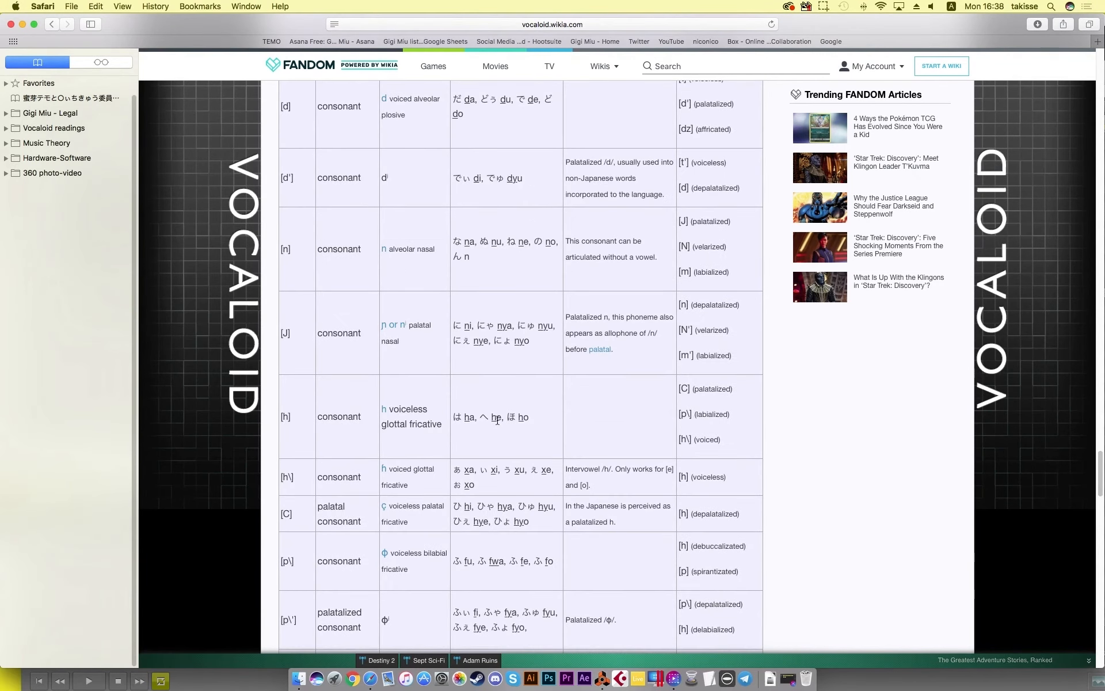
scroll(498, 424, up, 10)
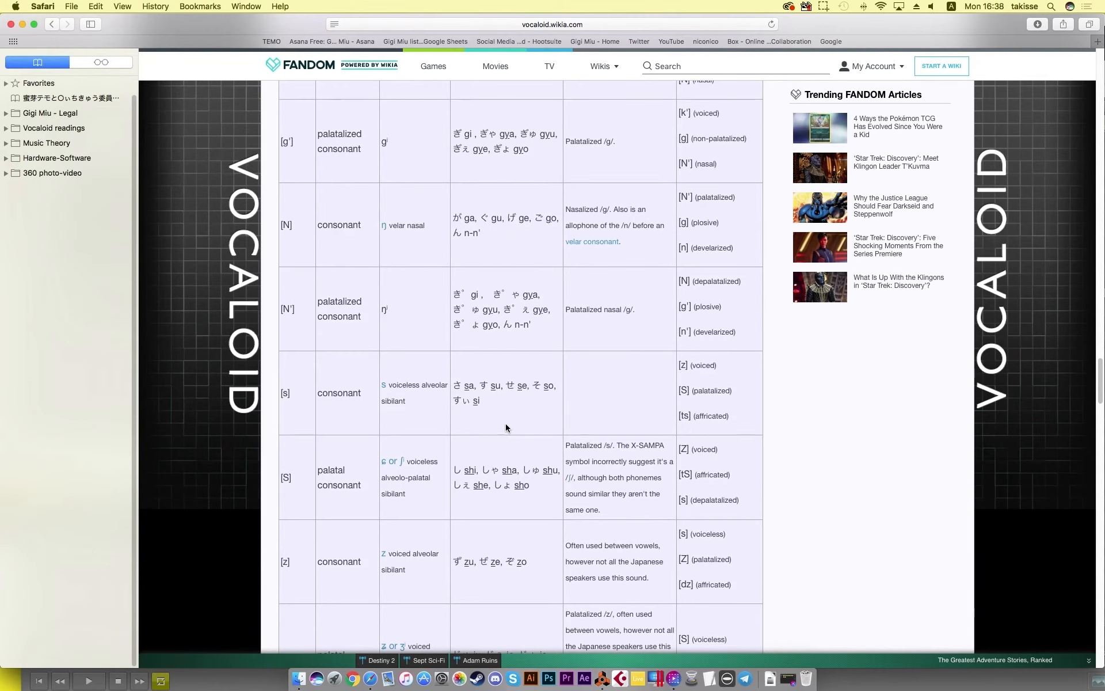
scroll(505, 423, down, 8)
scroll(509, 426, up, 15)
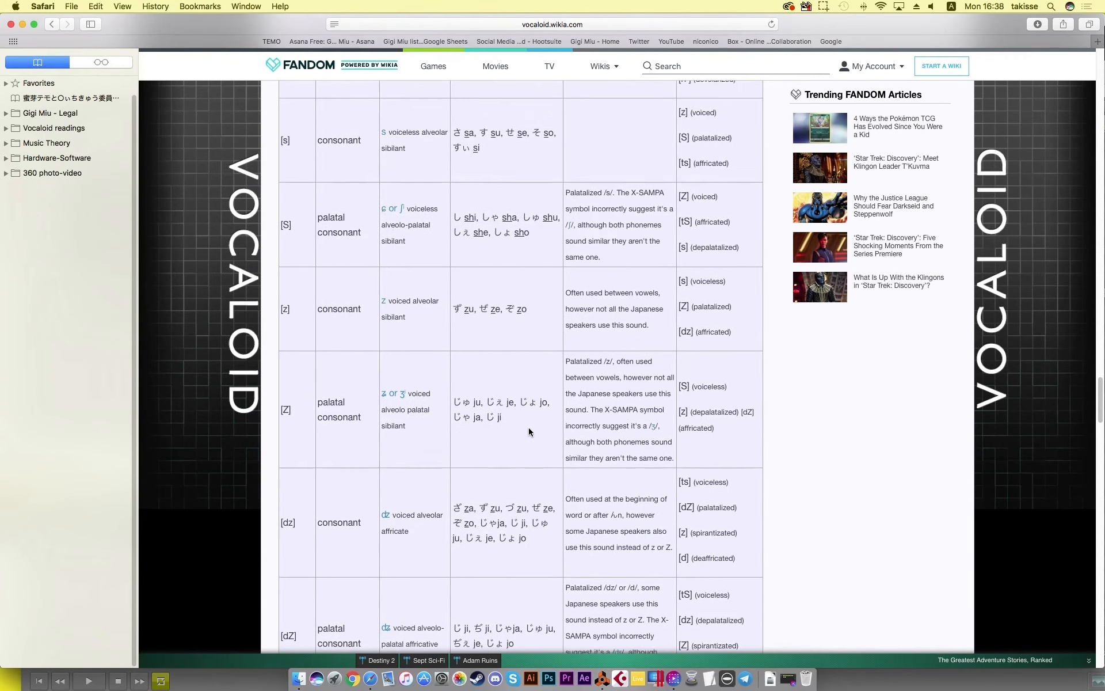
scroll(612, 441, up, 12)
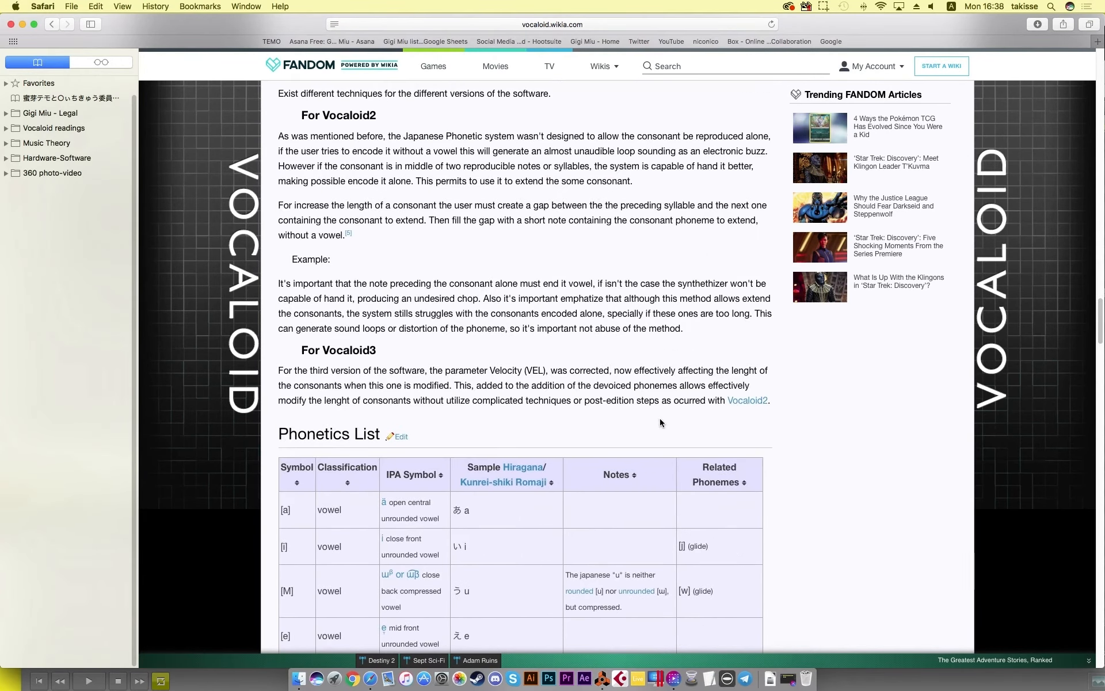
scroll(665, 402, down, 15)
scroll(667, 404, down, 15)
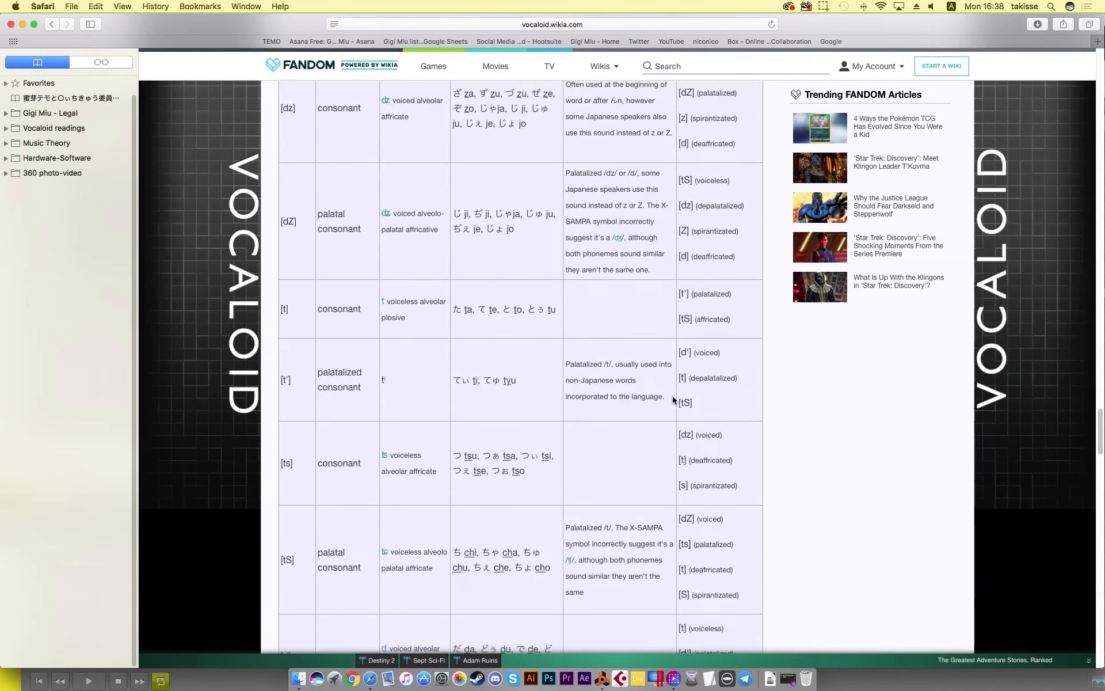
scroll(672, 396, down, 20)
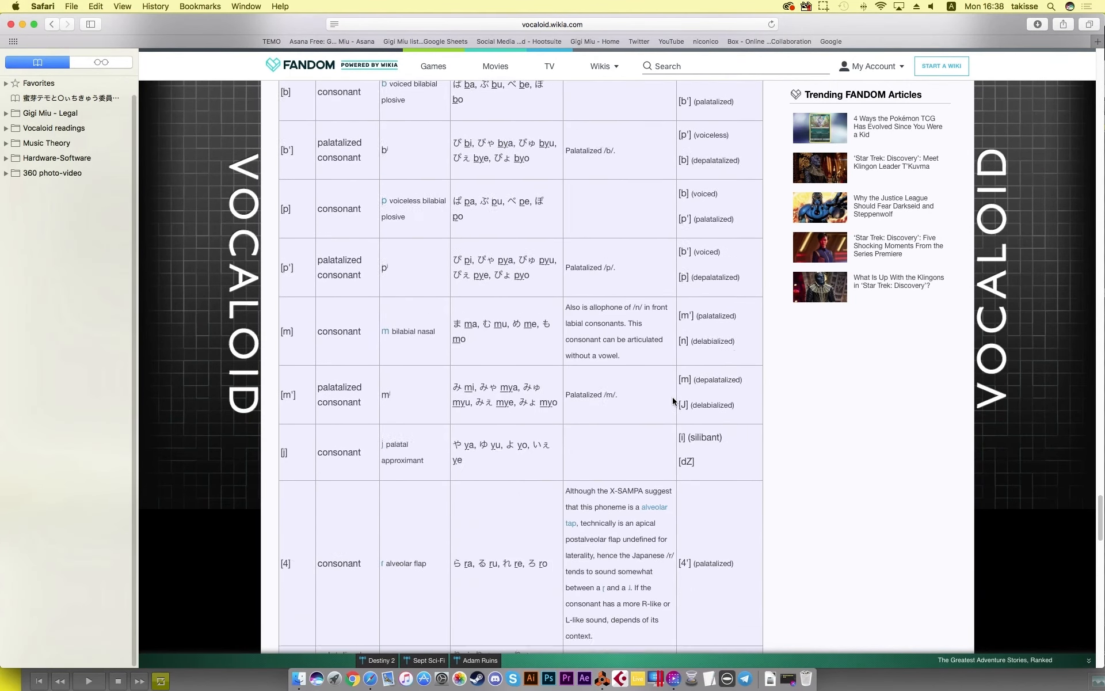
Step: Compare the plosive, fricative and nasal consonant rows between [ts] and [m'] with their sample syllables and related phonemes
scroll(674, 401, up, 10)
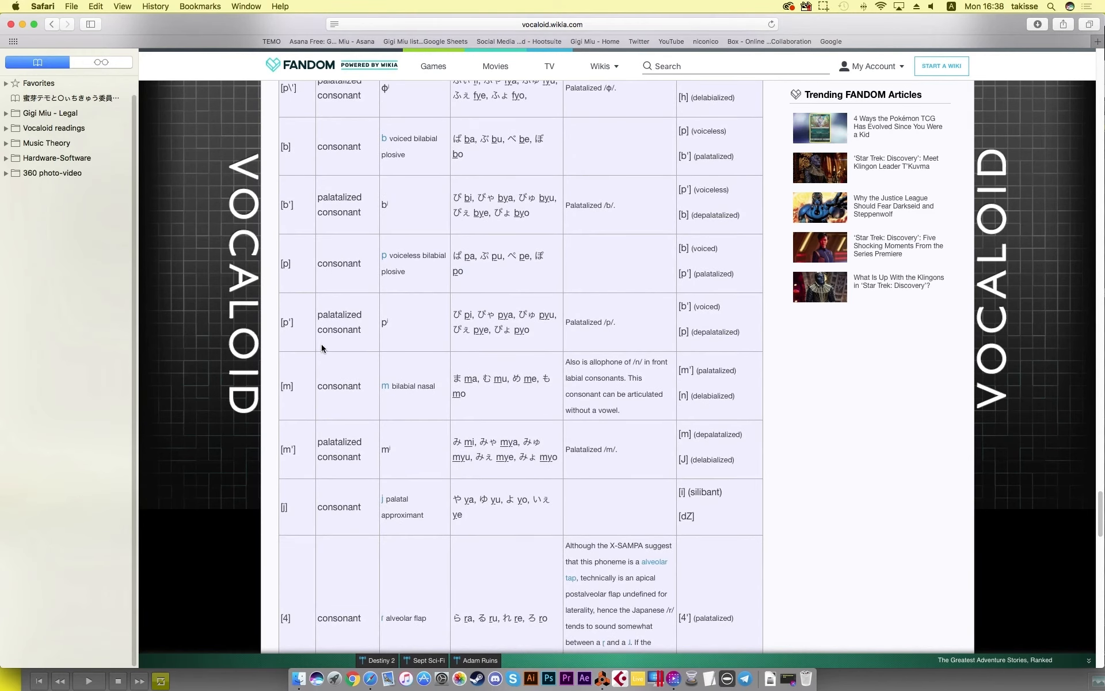
scroll(322, 348, up, 5)
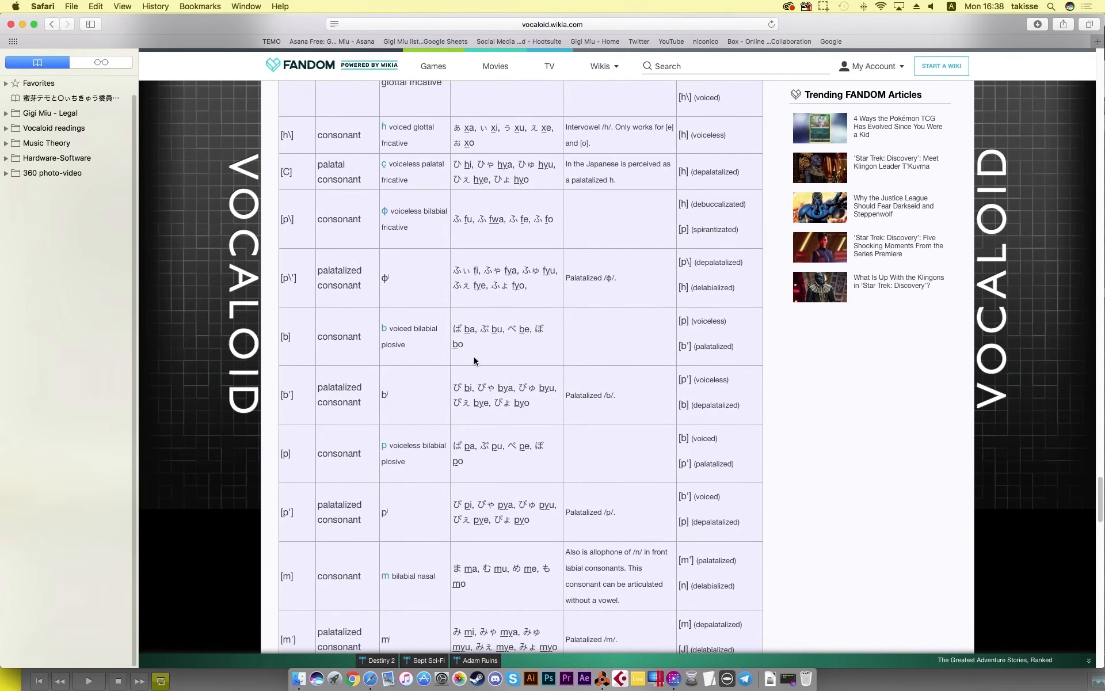
scroll(475, 334, up, 10)
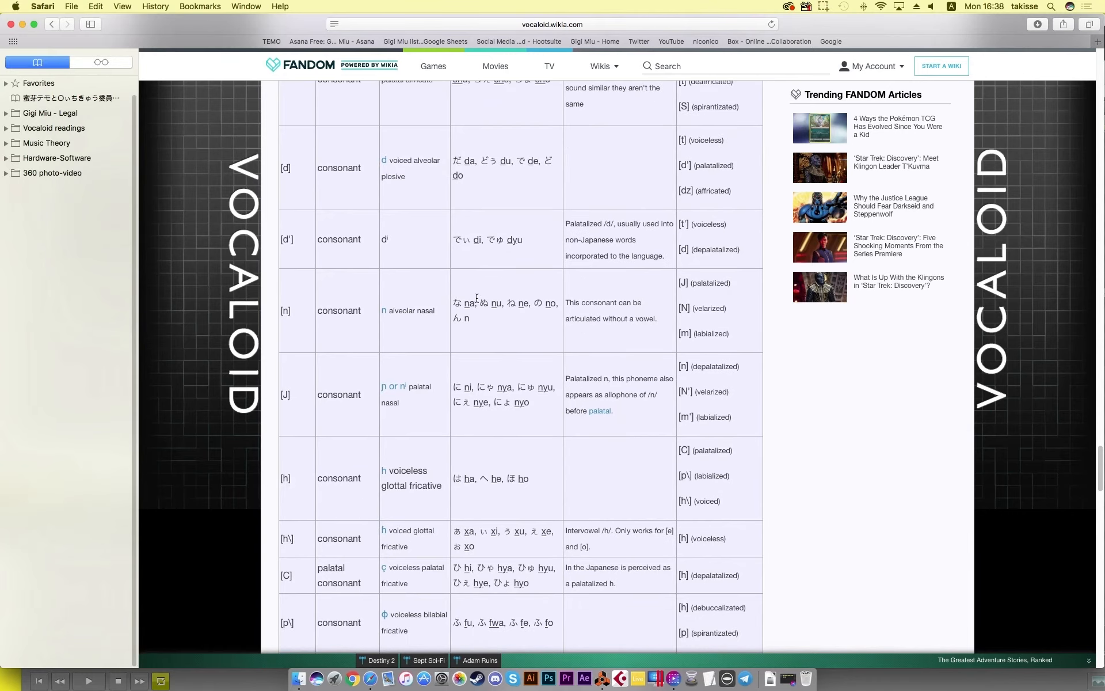
scroll(476, 298, up, 5)
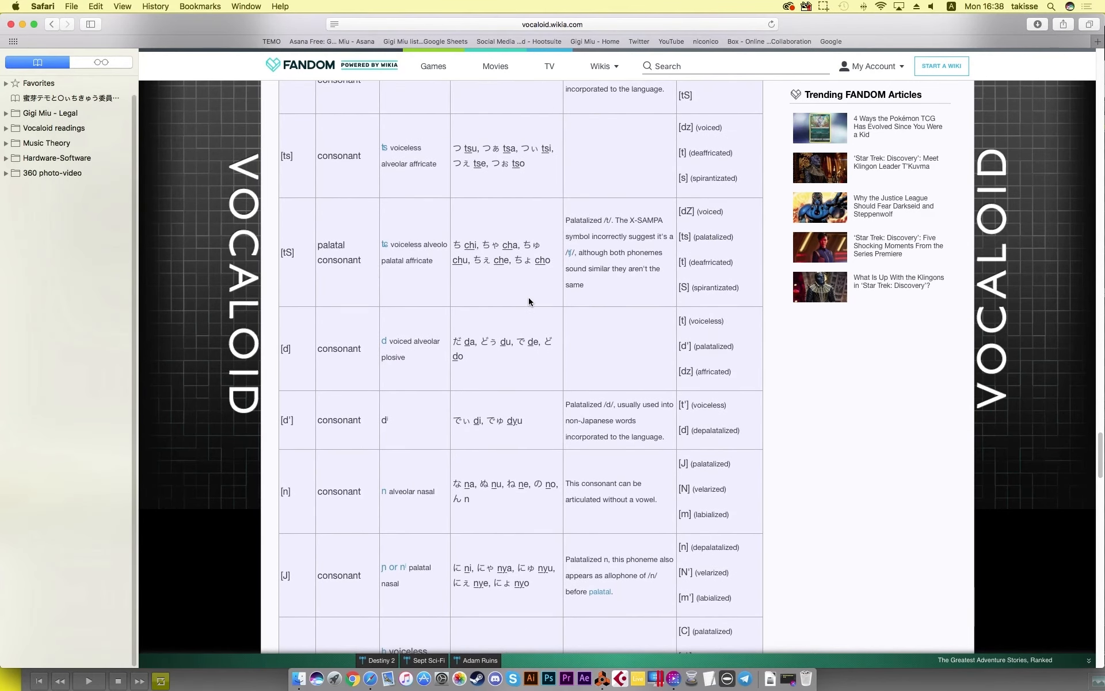
scroll(541, 291, down, 15)
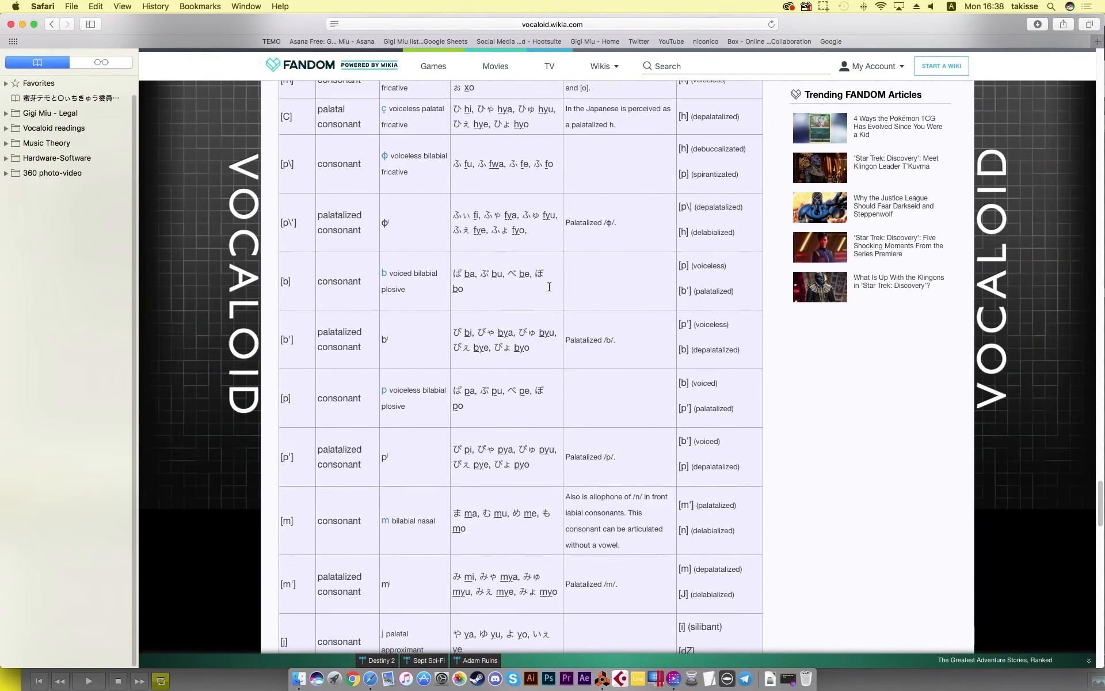
Step: Examine the [4] row of the phoneme table, highlighting its alveolar flap description and checking its sample syllables
scroll(549, 287, down, 12)
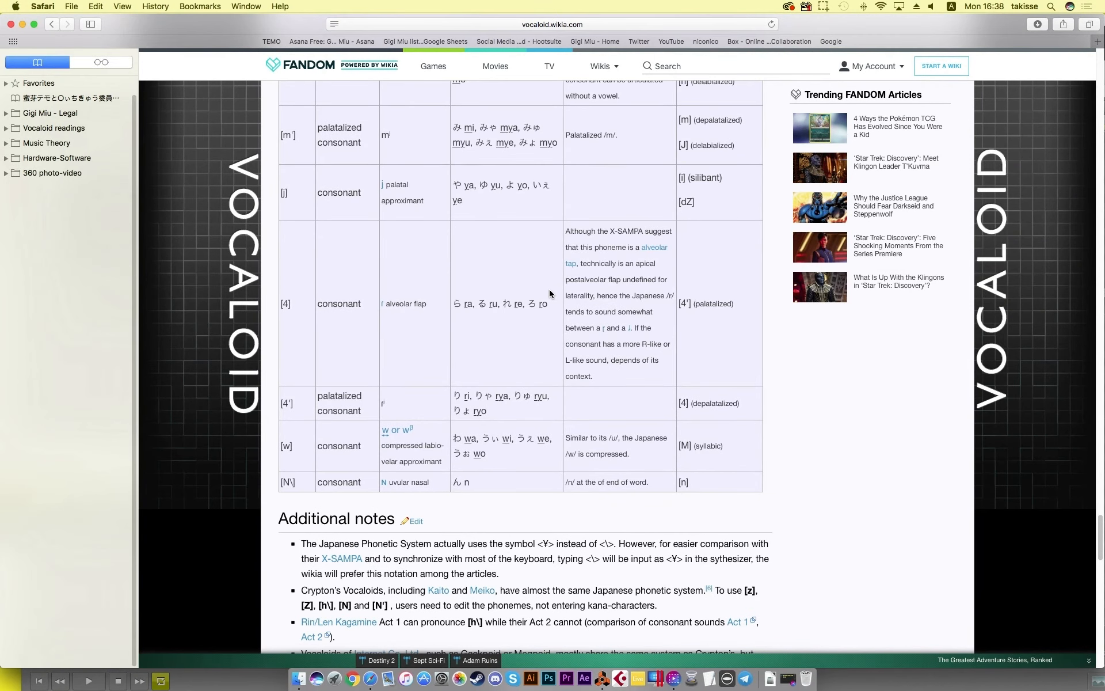
scroll(550, 291, down, 1)
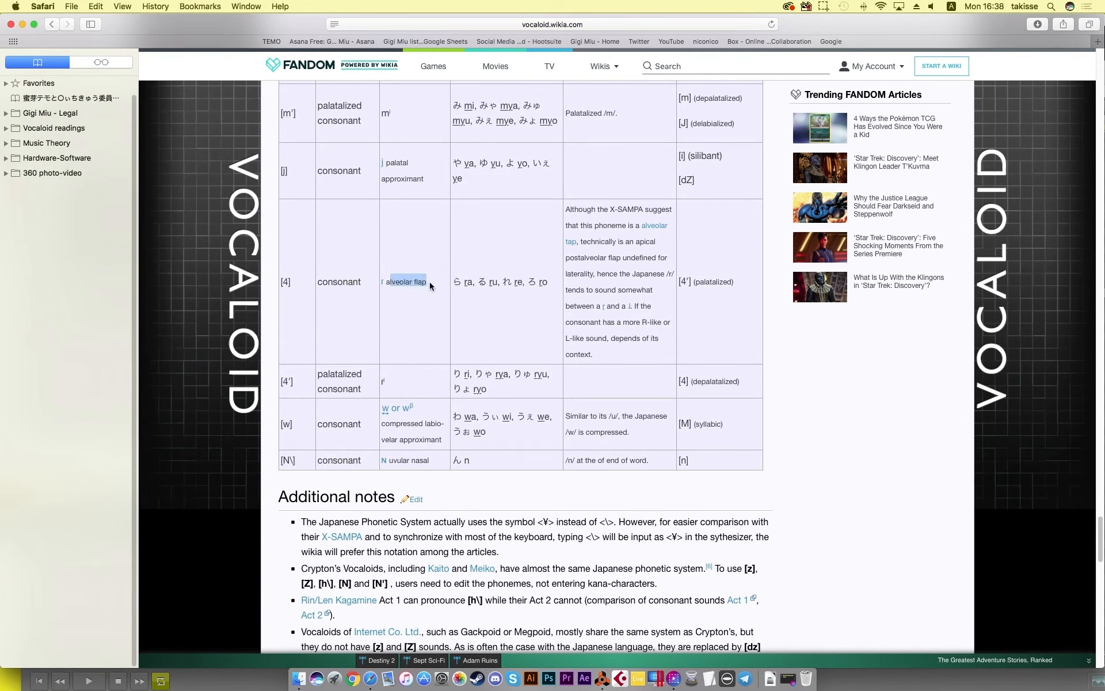
drag(392, 281, 385, 308)
click(419, 307)
scroll(393, 318, up, 1)
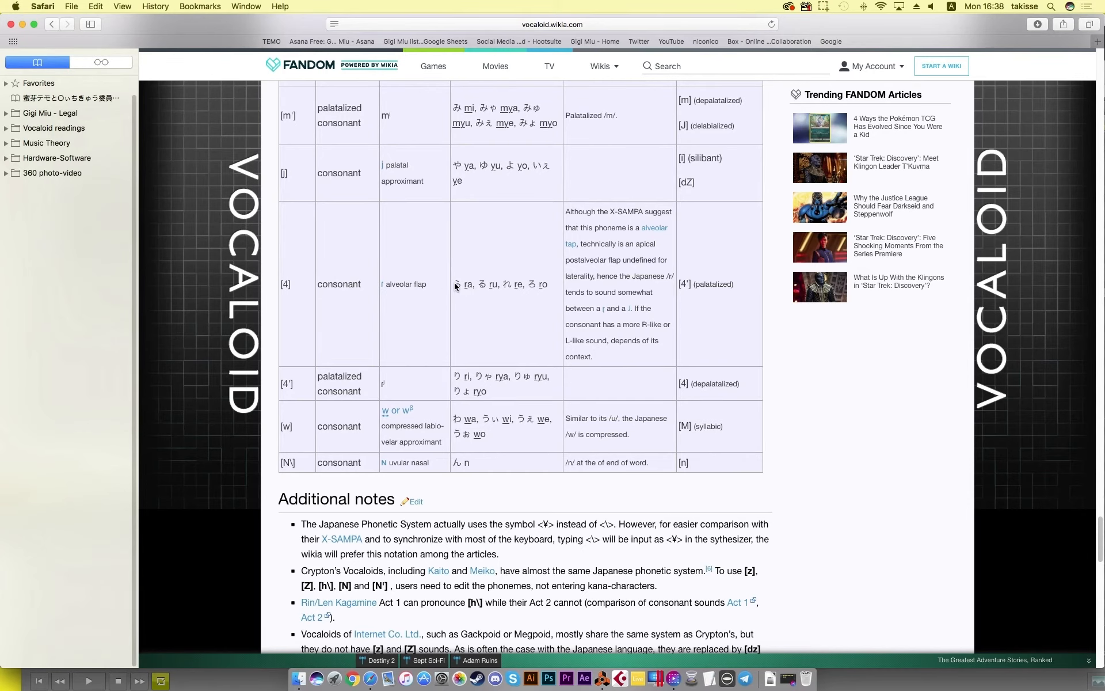
scroll(466, 292, down, 1)
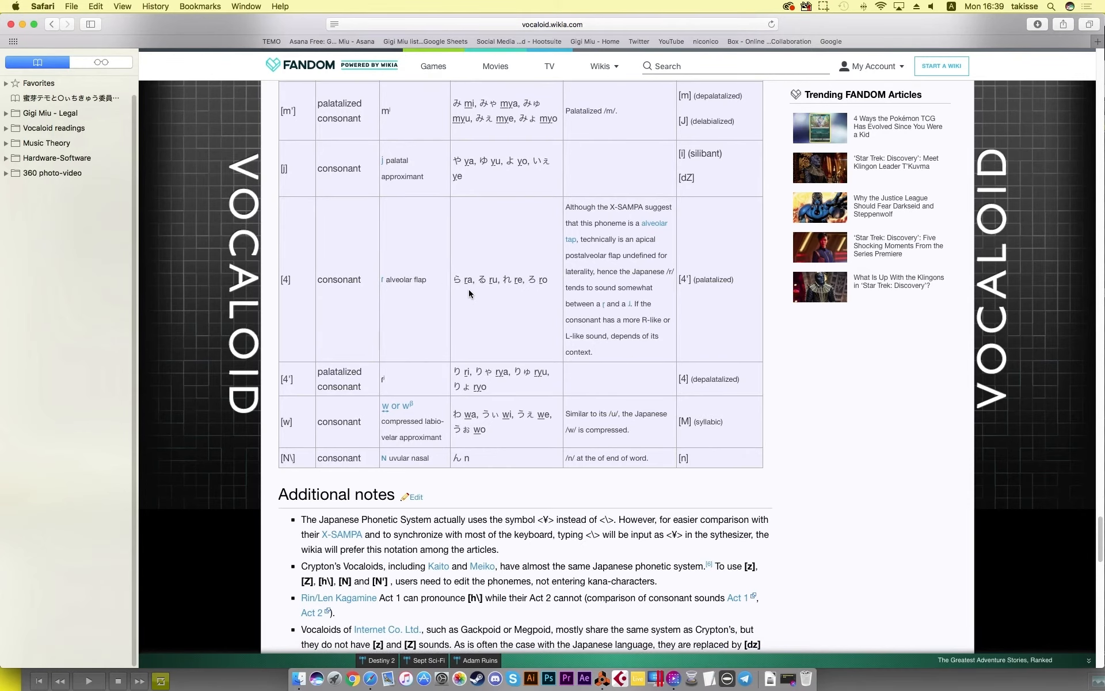
Step: Look back up through the consonant rows of the phoneme table, from [4] to the [t] and [dz] rows
scroll(475, 295, up, 5)
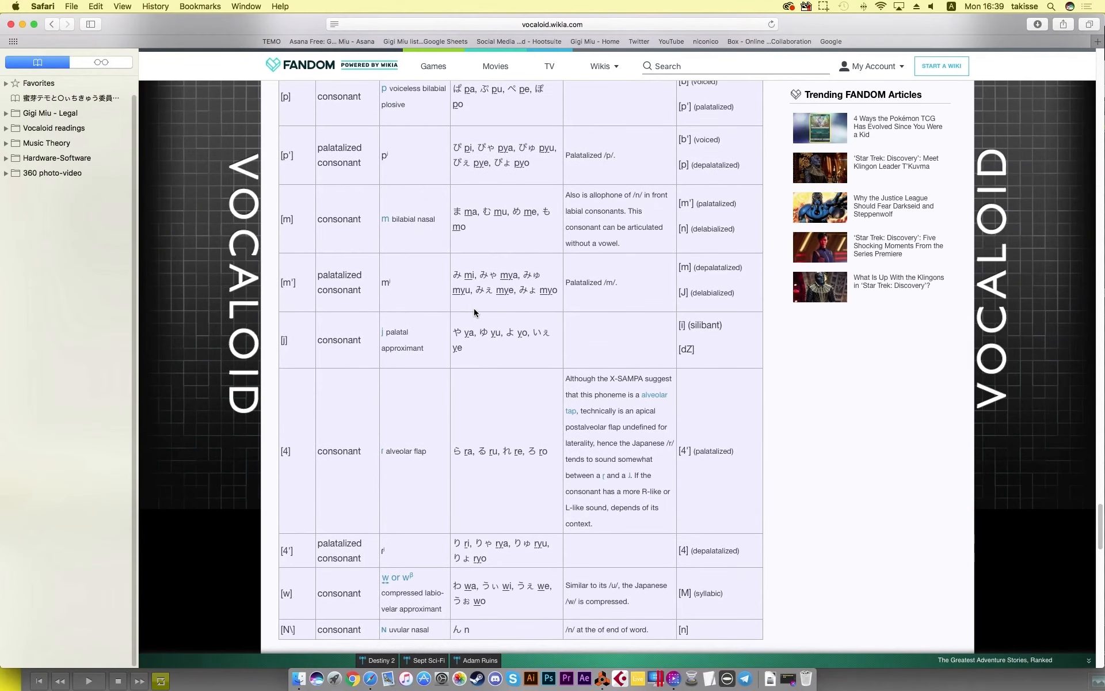
scroll(474, 312, up, 15)
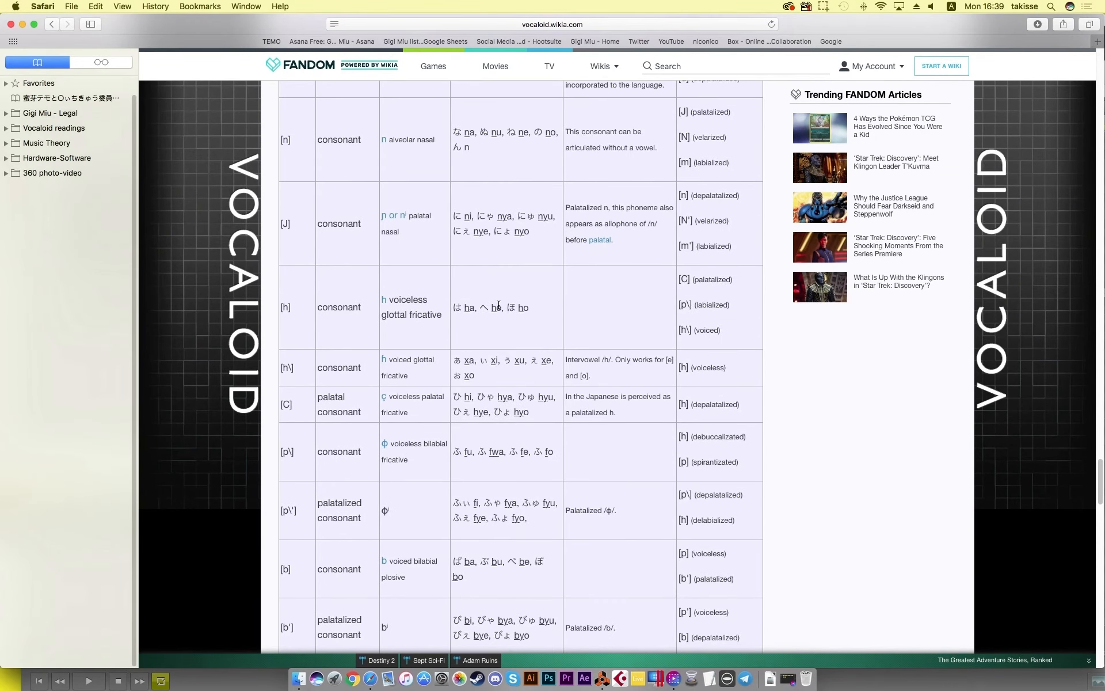
scroll(499, 307, up, 15)
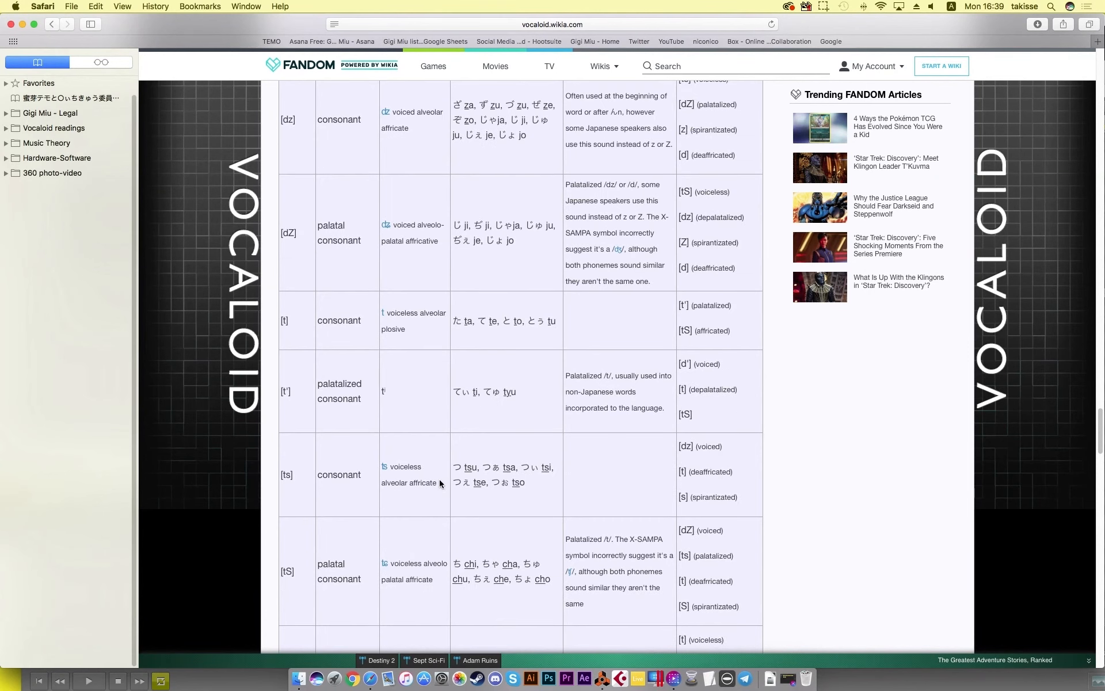
Step: Switch to Reason and move the song position back to bar 4
click(602, 679)
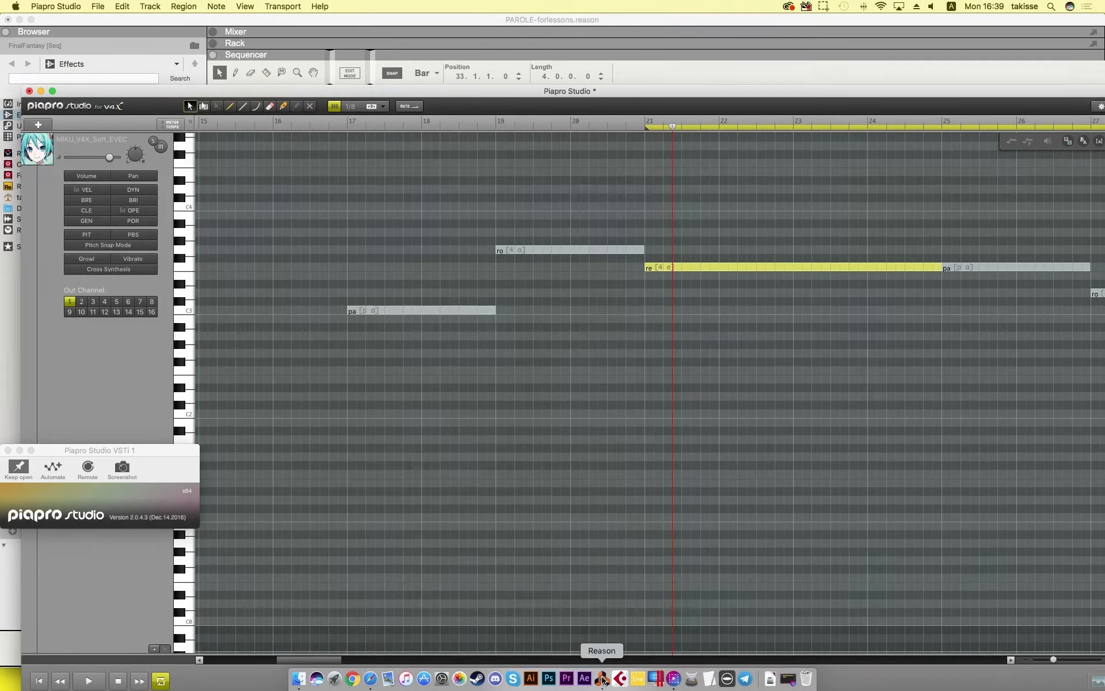
click(466, 73)
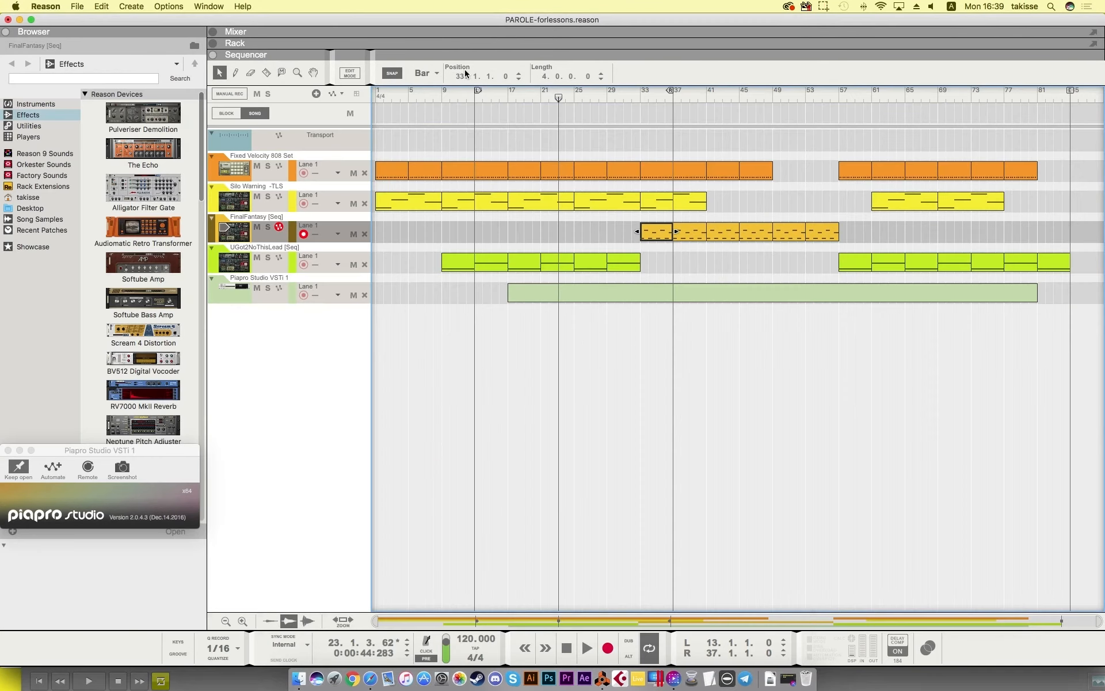
mouse_move(559, 102)
mouse_down()
mouse_move(609, 99)
mouse_move(392, 217)
mouse_move(399, 259)
mouse_up()
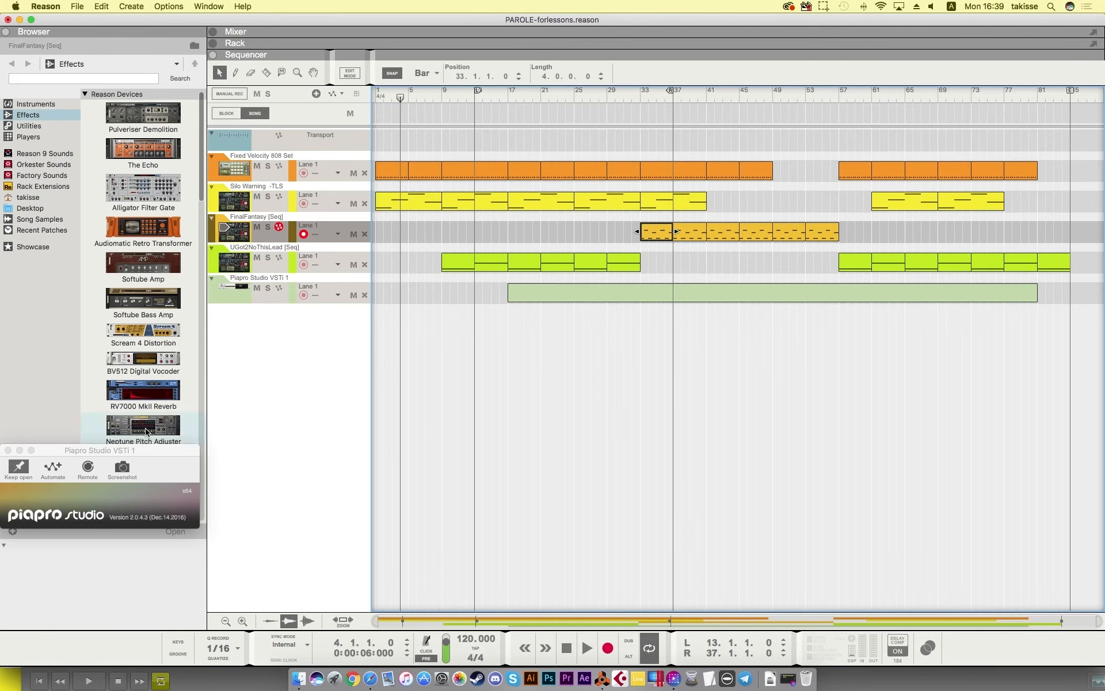
Step: Return to the Piapro Studio editor and place the playhead at the start of the "pa" note at bar 17
click(220, 5)
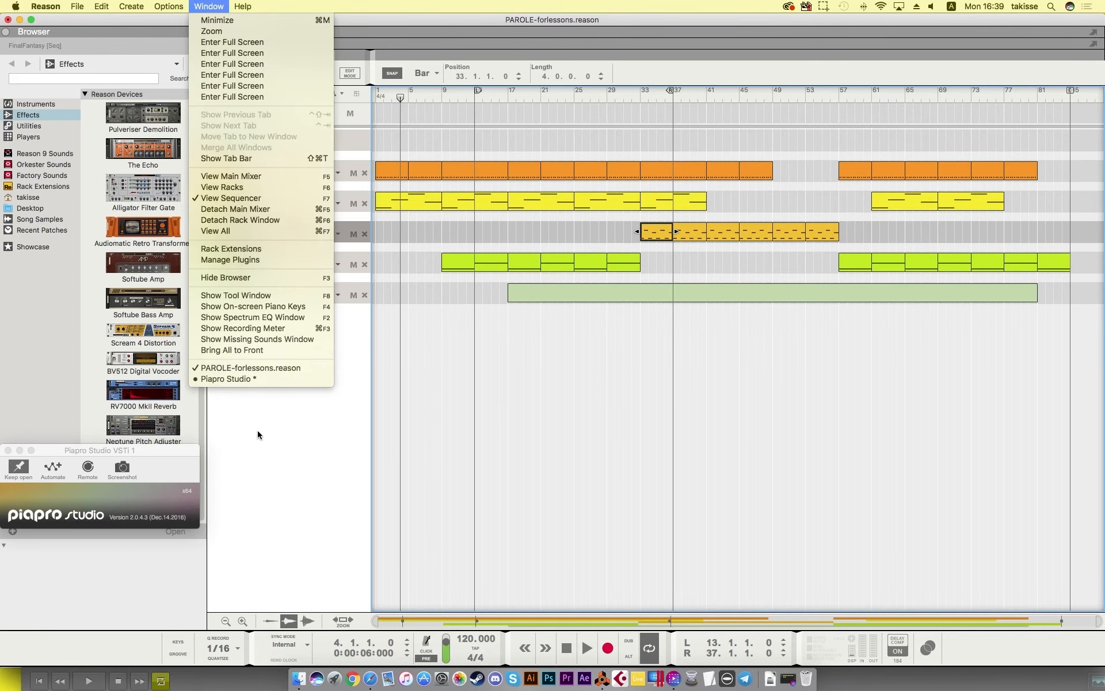
click(239, 378)
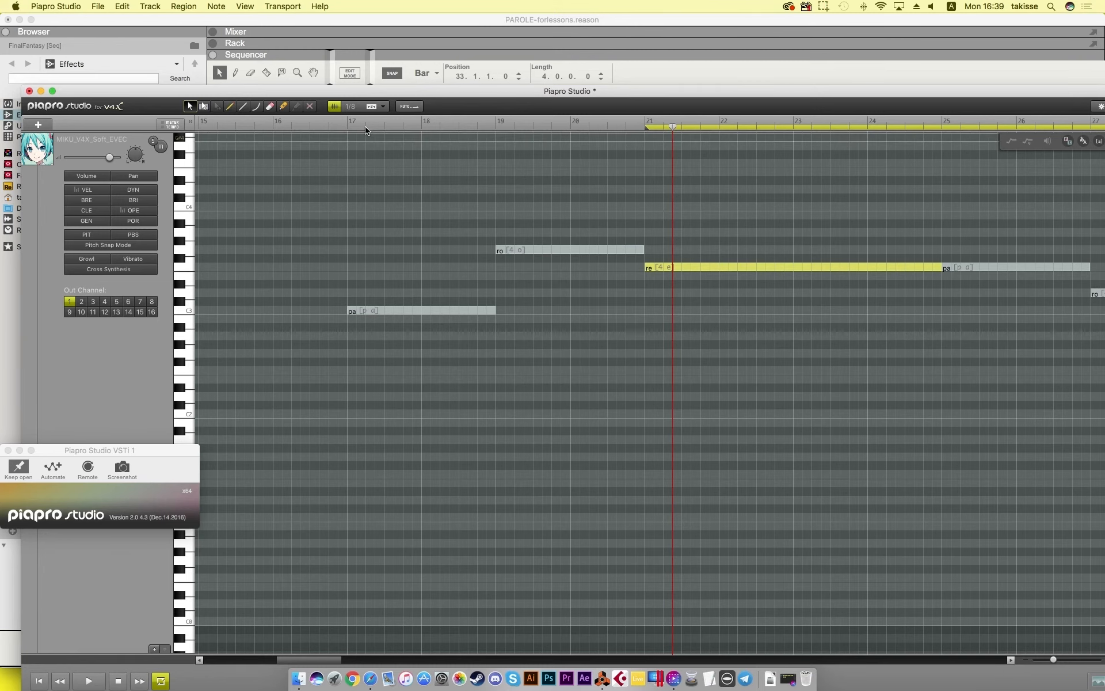
drag(368, 131, 343, 162)
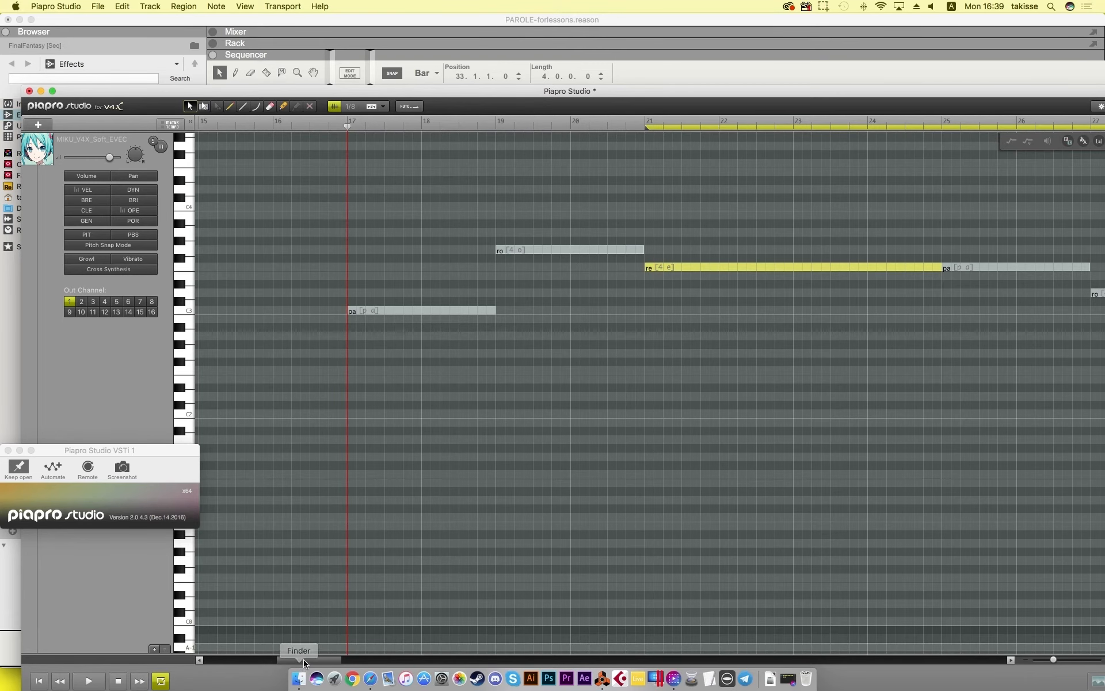
Step: Change the lyrics of the "ro" note at bar 19 and the "re" note at bar 21 to "ta"
drag(304, 662, 301, 635)
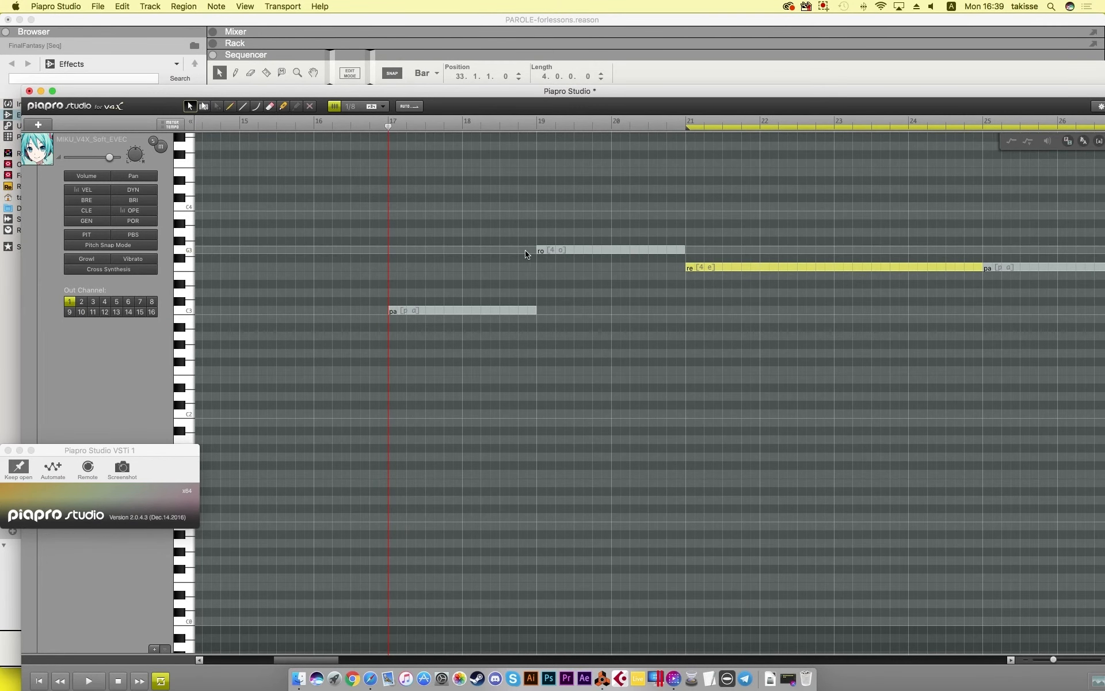
click(541, 249)
double_click(542, 250)
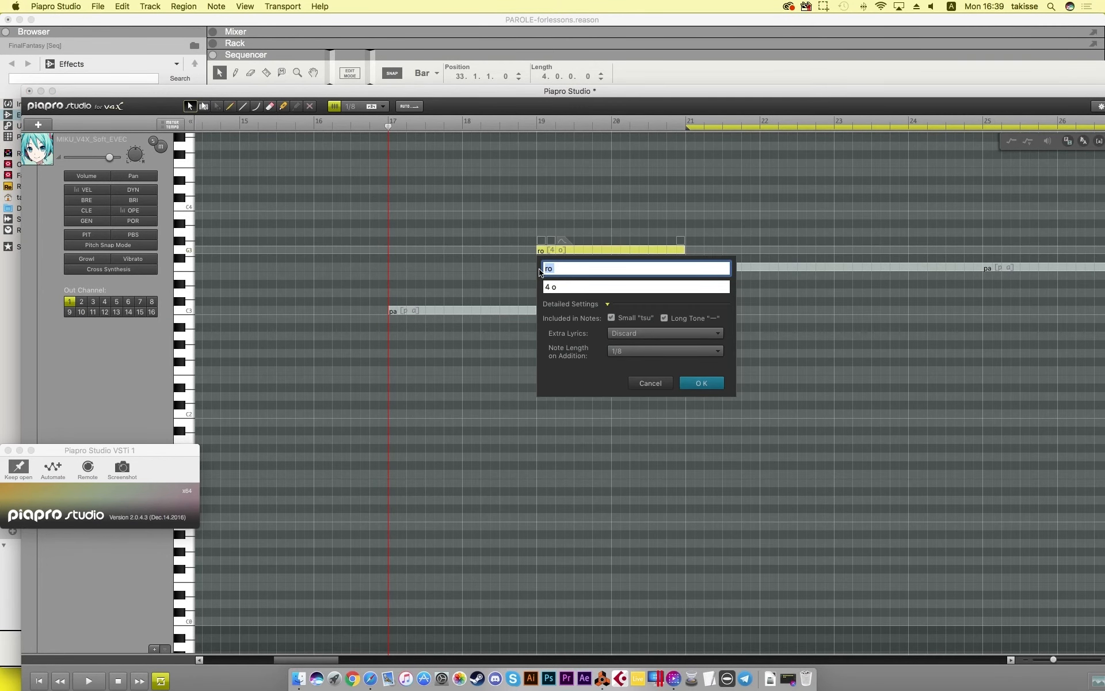
key(Return)
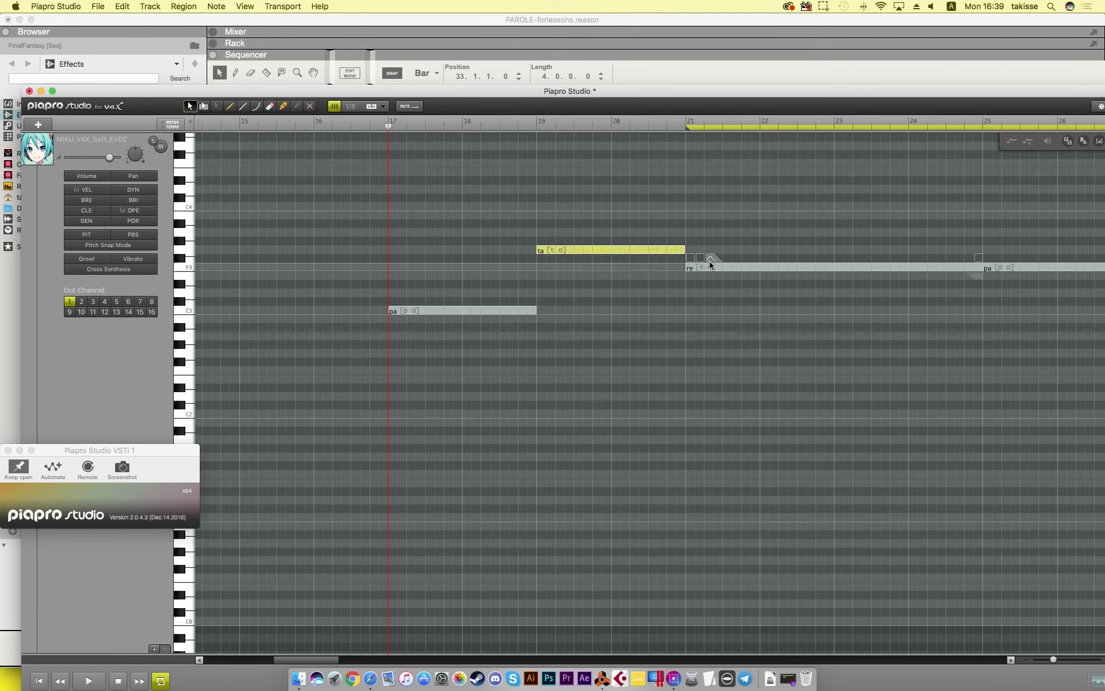
double_click(695, 268)
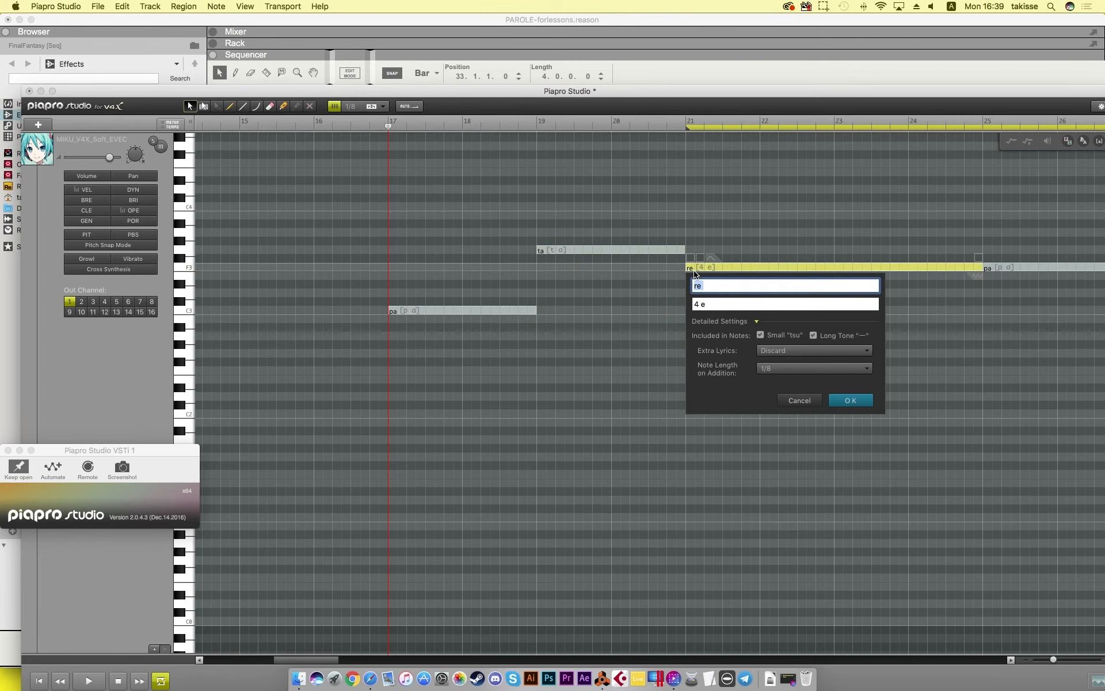
text(ta)
key(Return)
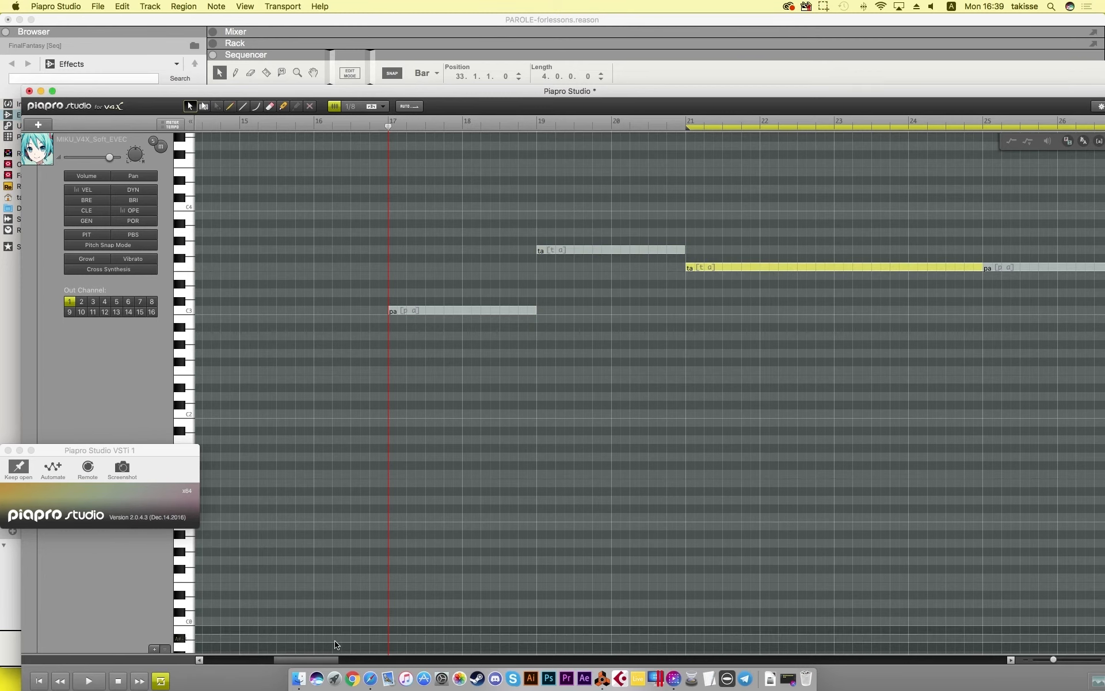
Step: Change the lyrics of the "ro" note at bar 27 and the "re" note at bar 29 to "ta"
drag(326, 661, 363, 662)
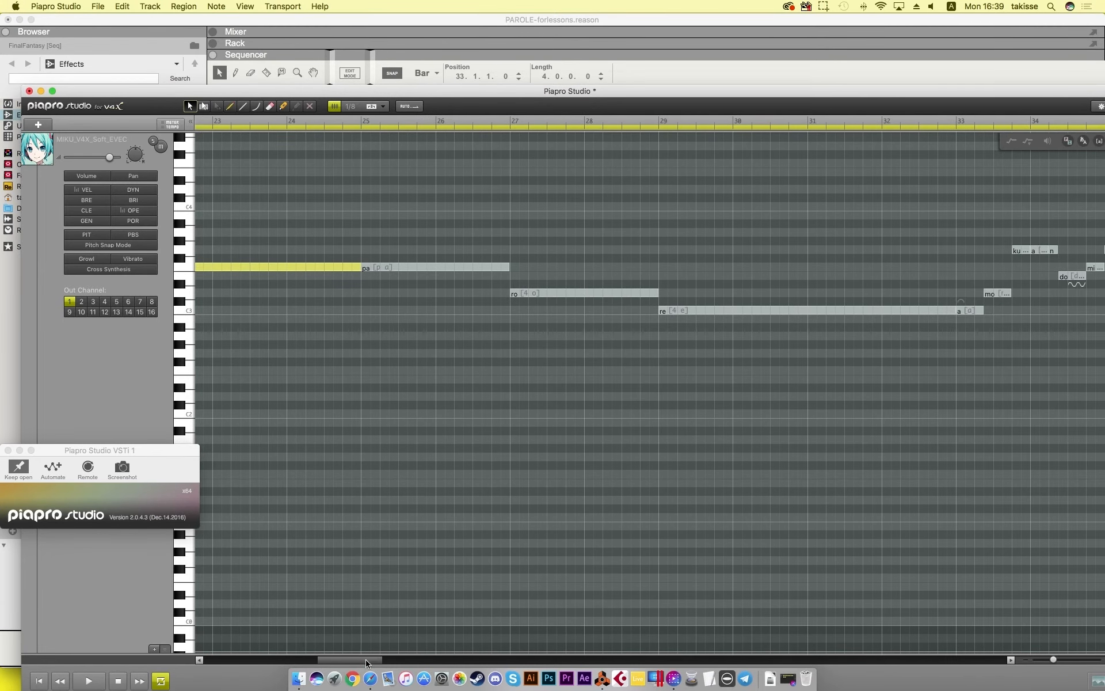
double_click(518, 296)
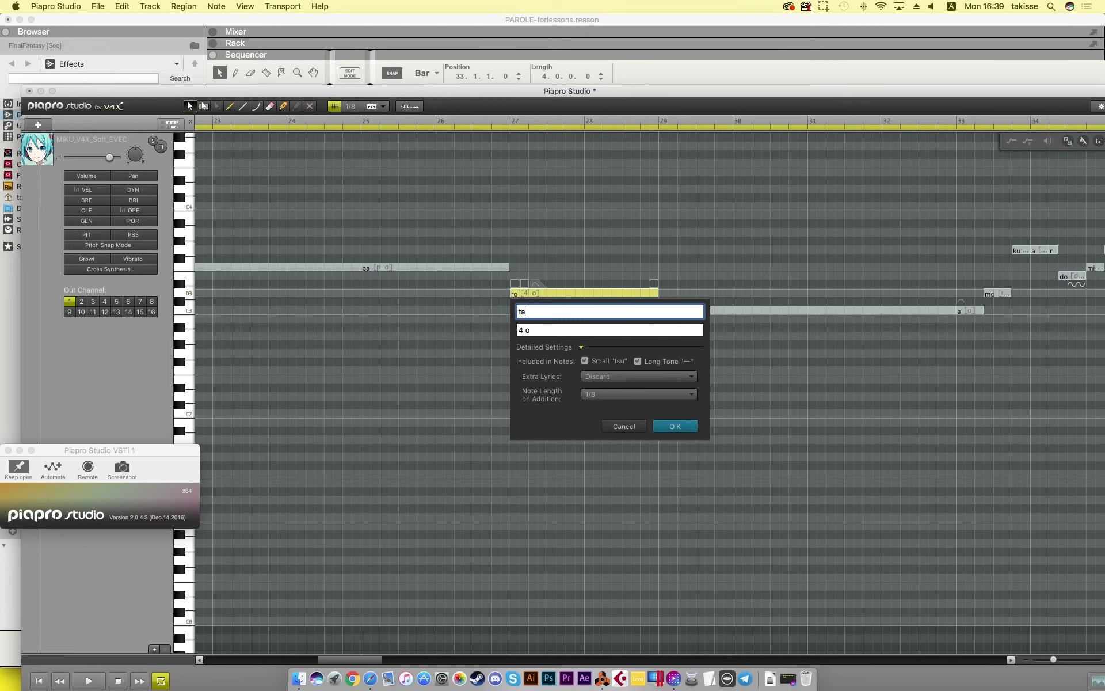
text(ta)
key(Return)
double_click(663, 312)
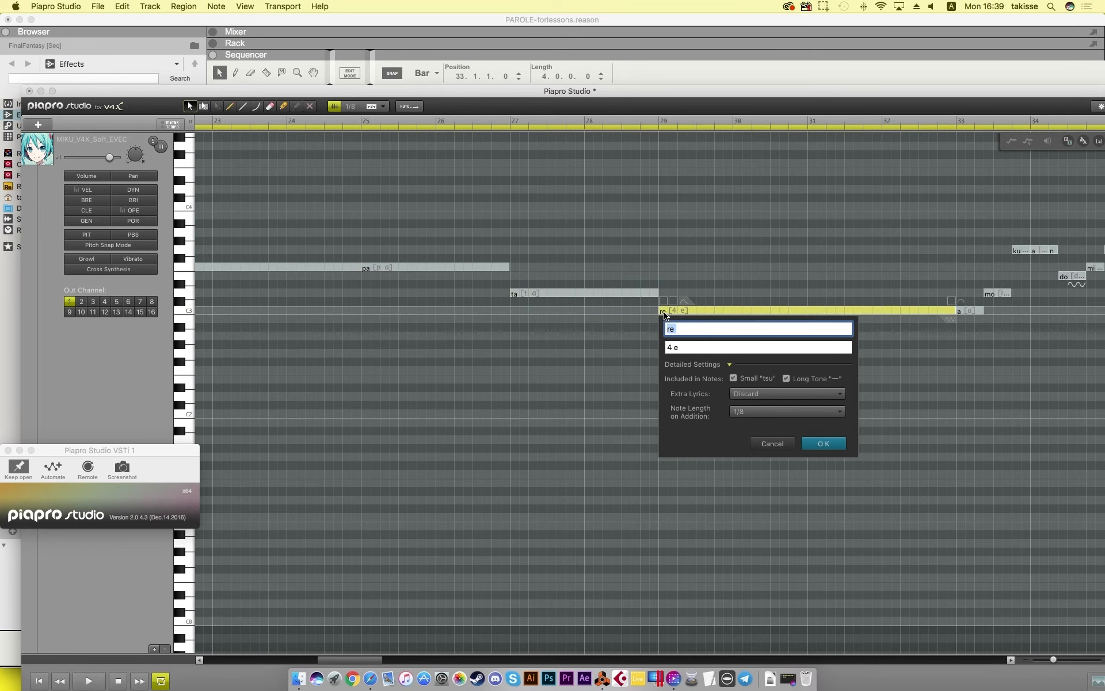
key(Return)
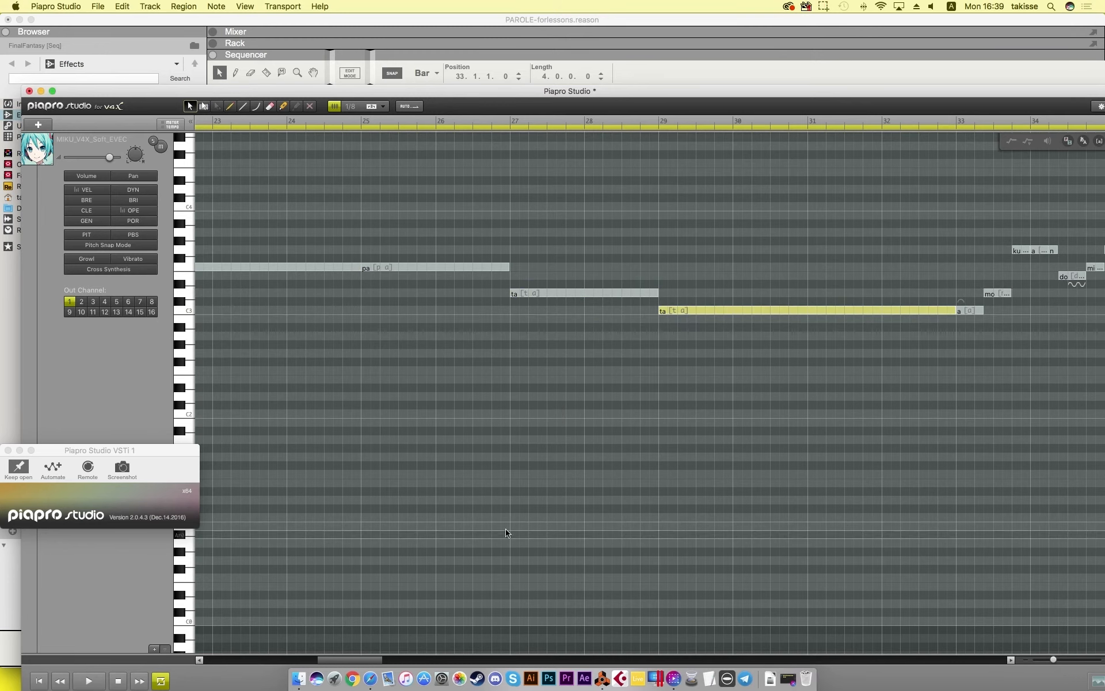
scroll(353, 659, right, 5)
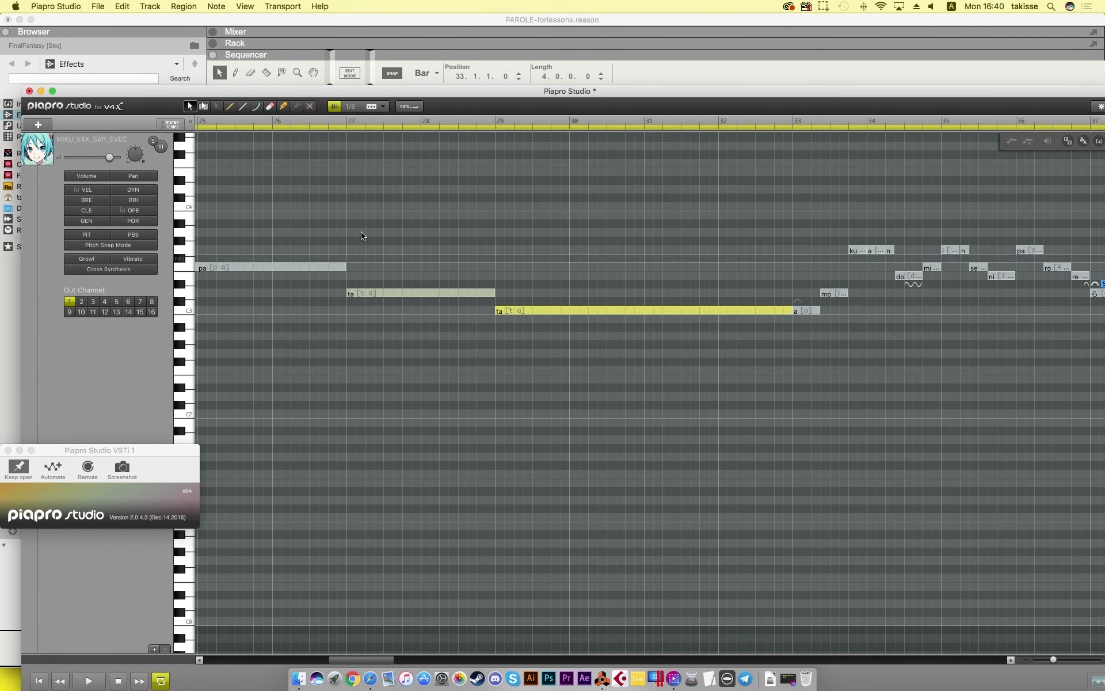
Step: In Reason, set the right loop locator to bar 33 and play the song from bar 13 until about bar 32
click(904, 77)
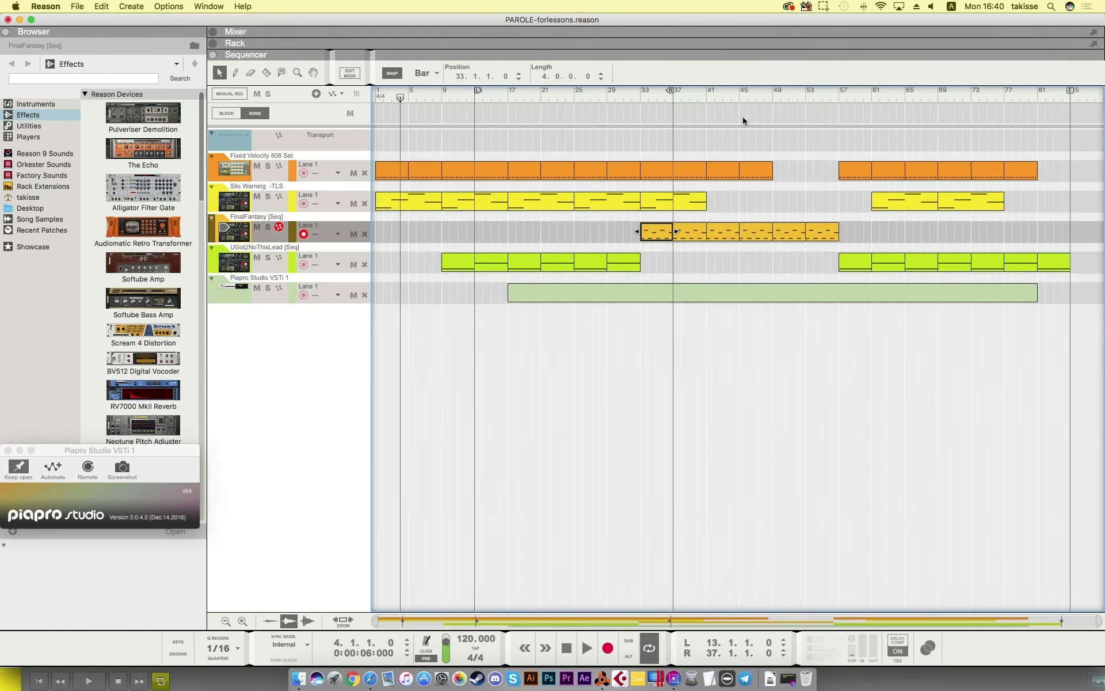
drag(670, 92, 640, 92)
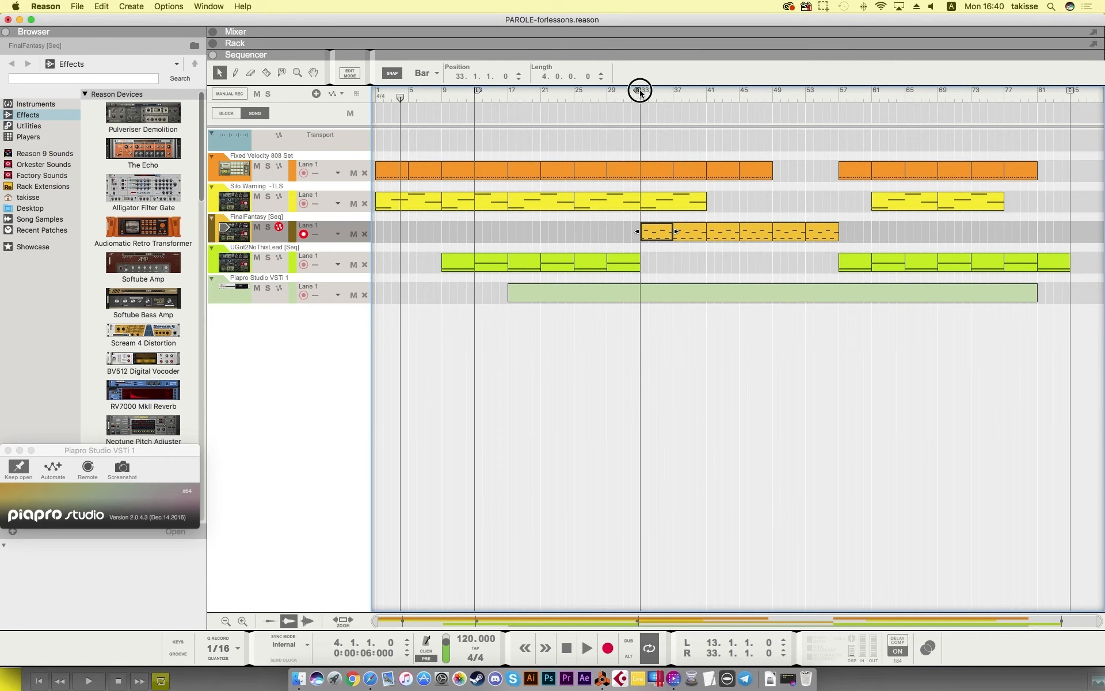
drag(400, 99, 475, 101)
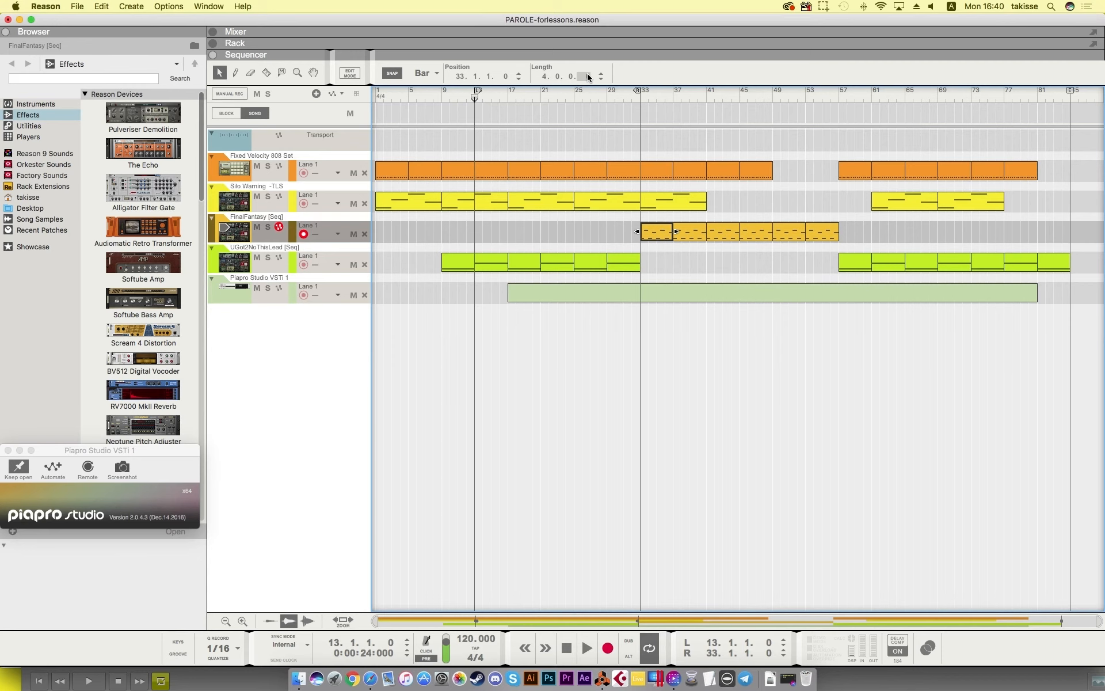
key(space)
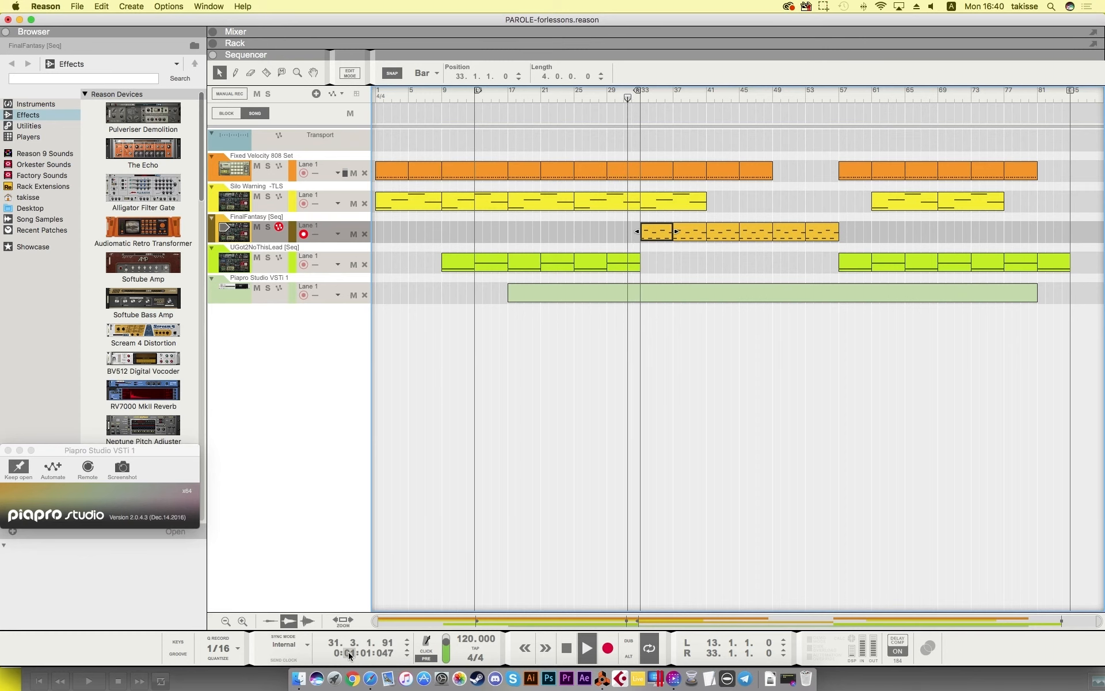
click(566, 647)
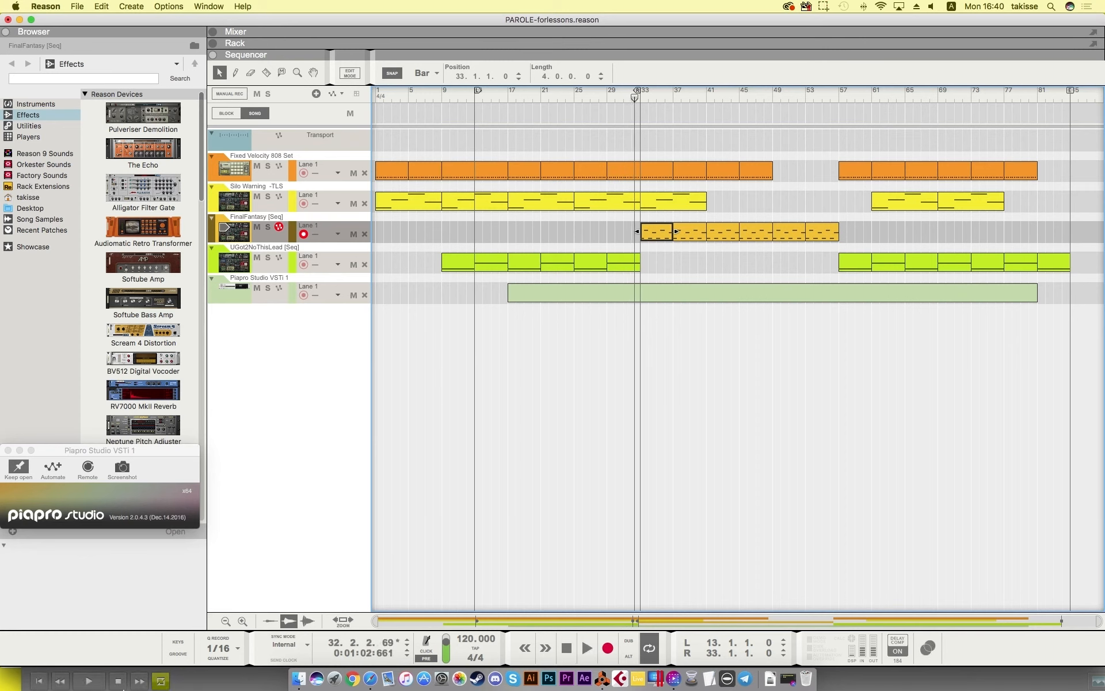
Step: Return to Piapro Studio and move the playhead near the end of the "ta" note that starts at bar 19
click(185, 683)
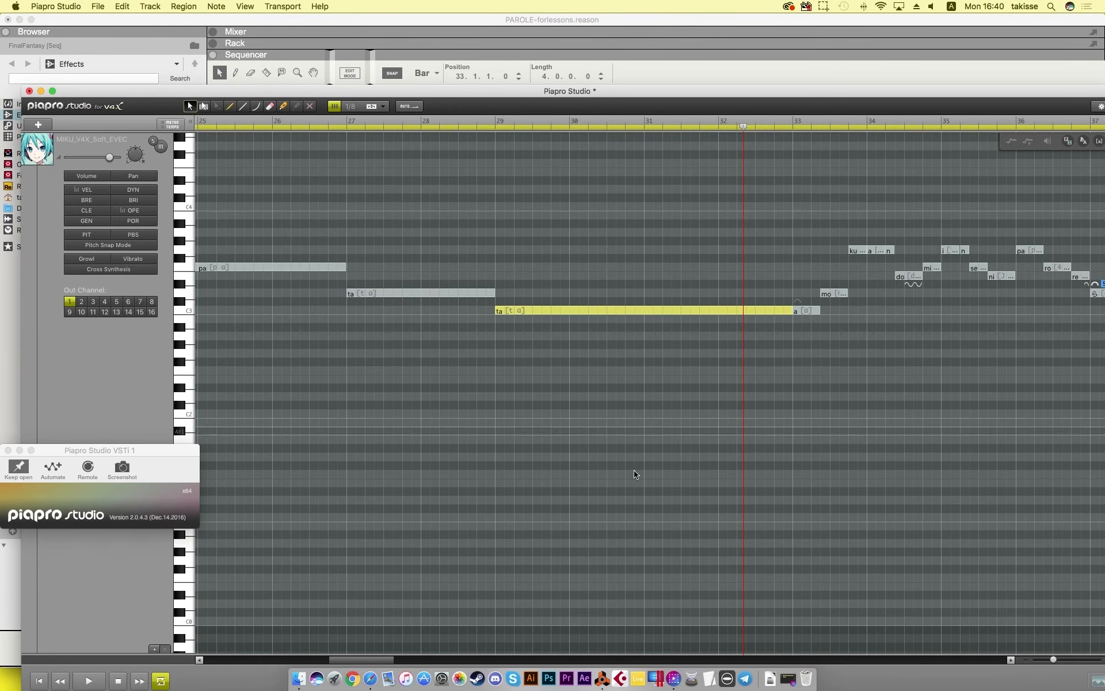
drag(743, 128, 1050, 128)
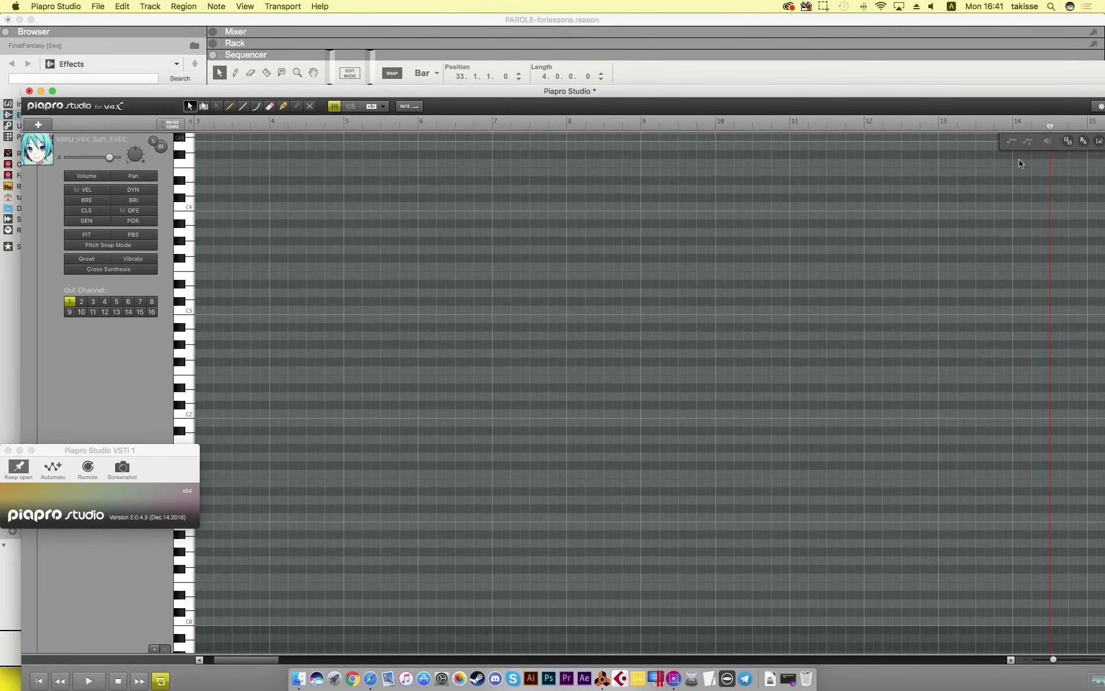
drag(272, 661, 345, 643)
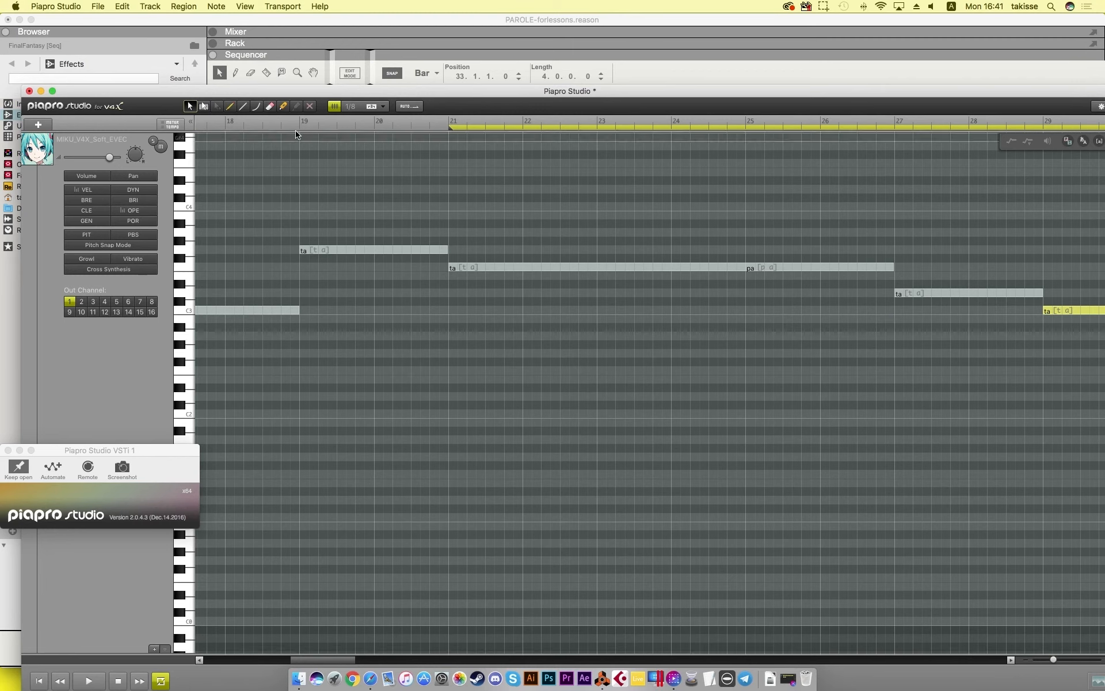
drag(294, 124, 478, 100)
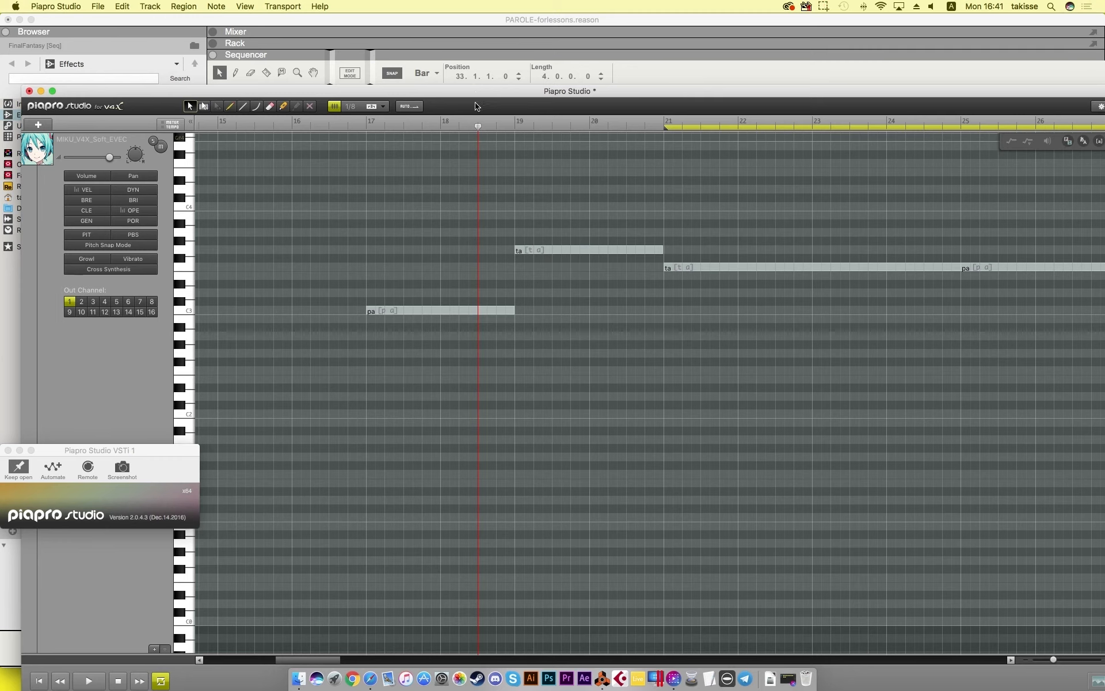
drag(484, 130, 643, 131)
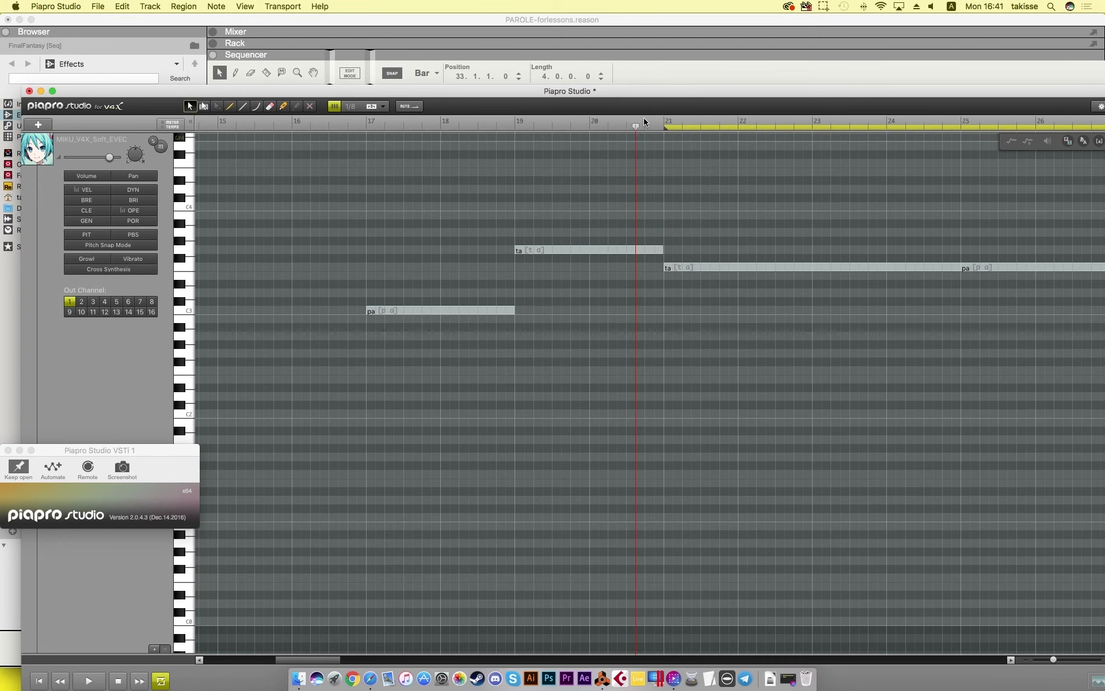